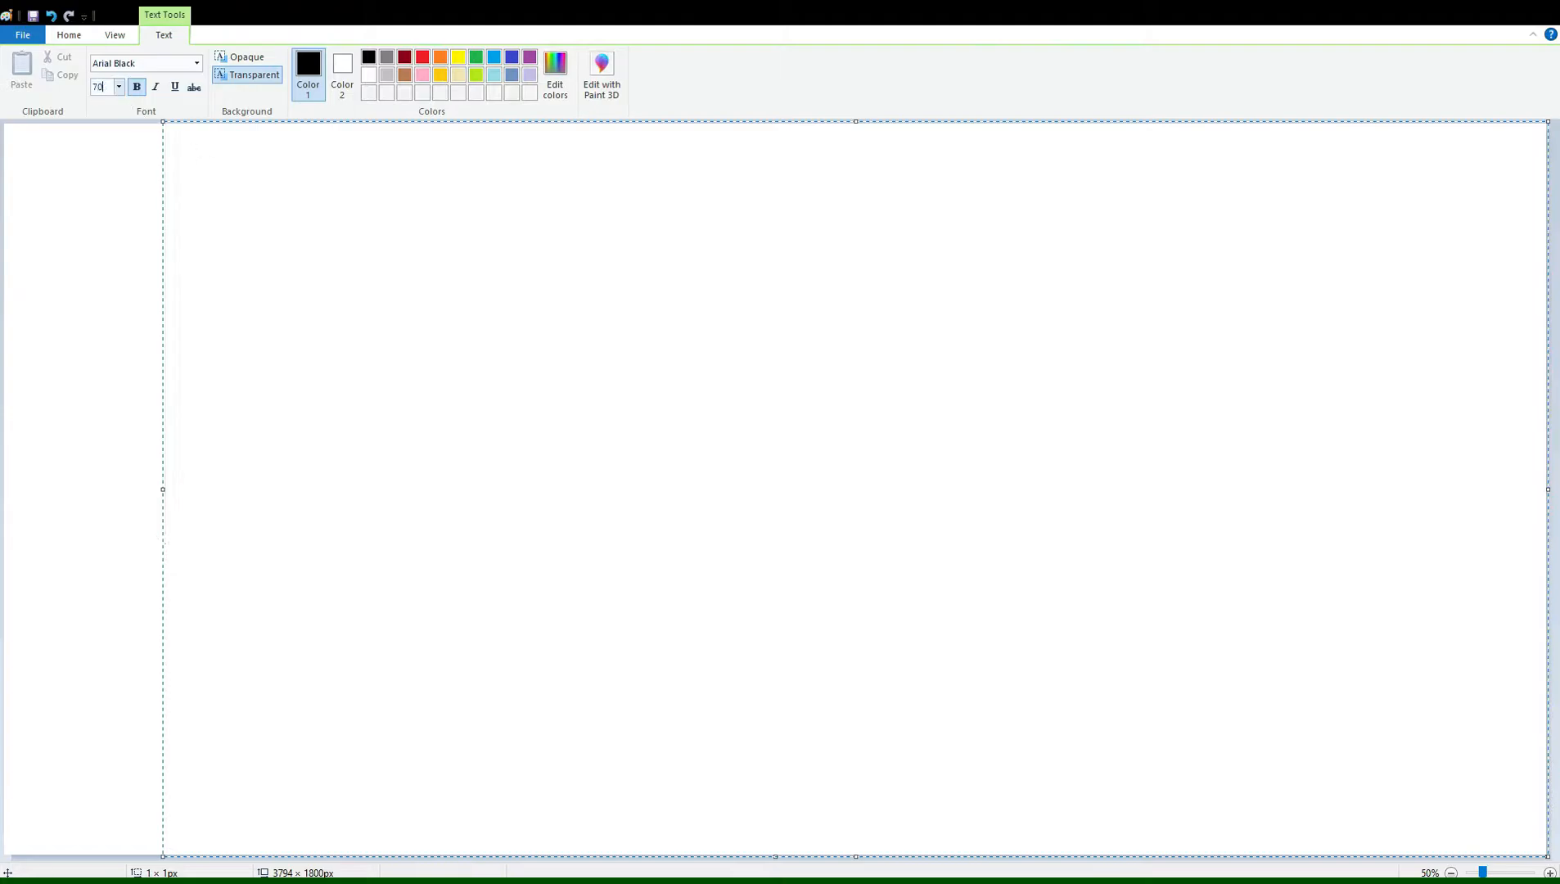
Add the bold black text "4K" in Arial Black at size 700 and move it to the upper middle of the canvas.
left_click(62, 271)
left_click(106, 70)
left_click_drag(79, 161, 853, 639)
left_click_drag(771, 581, 852, 414)
left_click(236, 64)
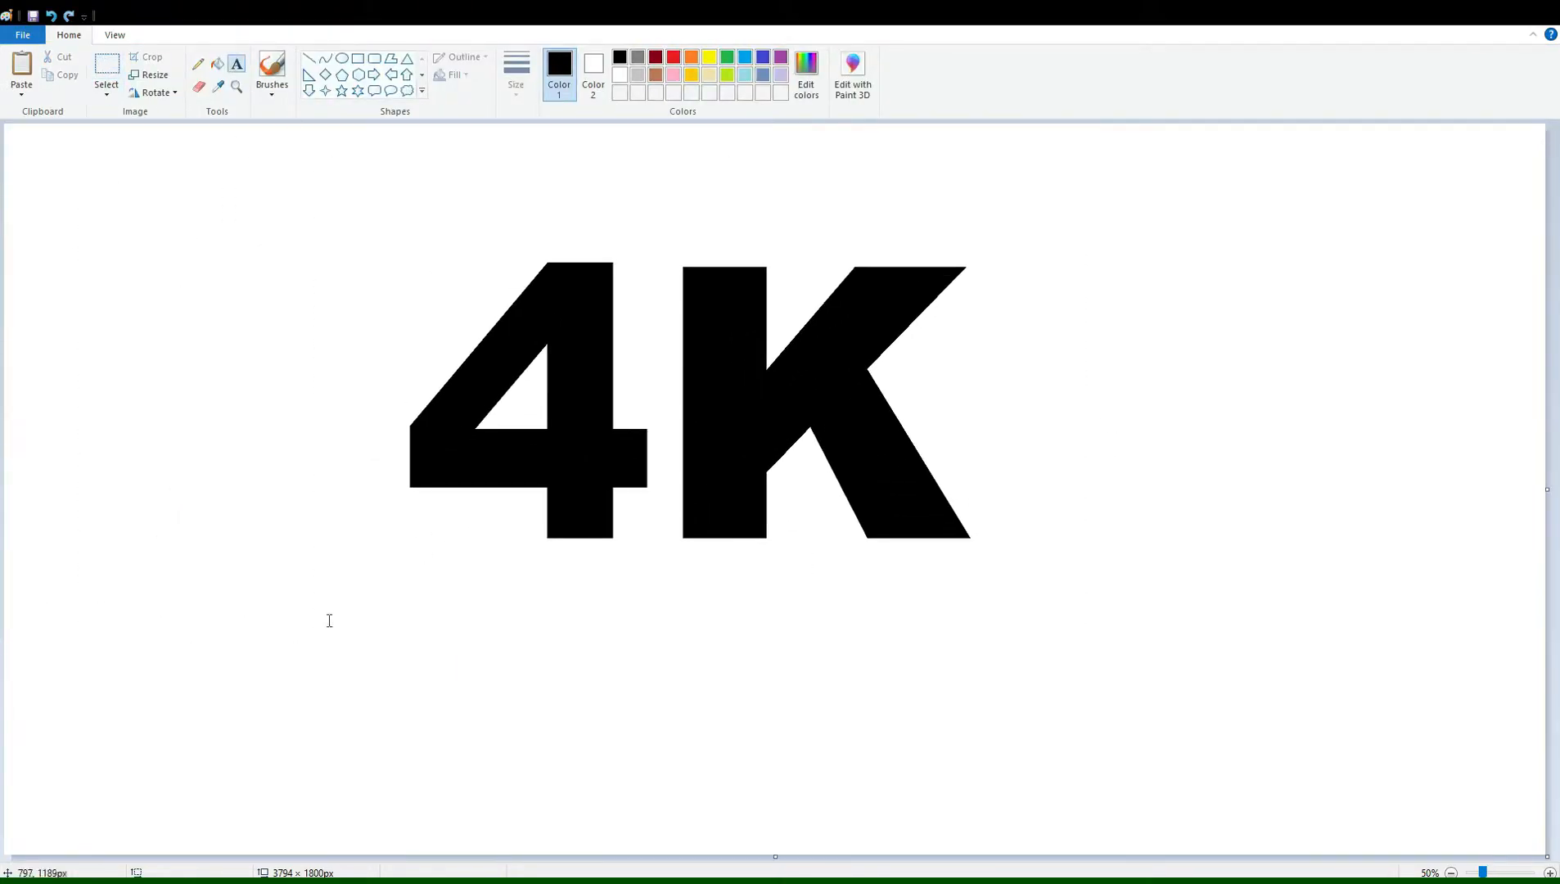
left_click(296, 434)
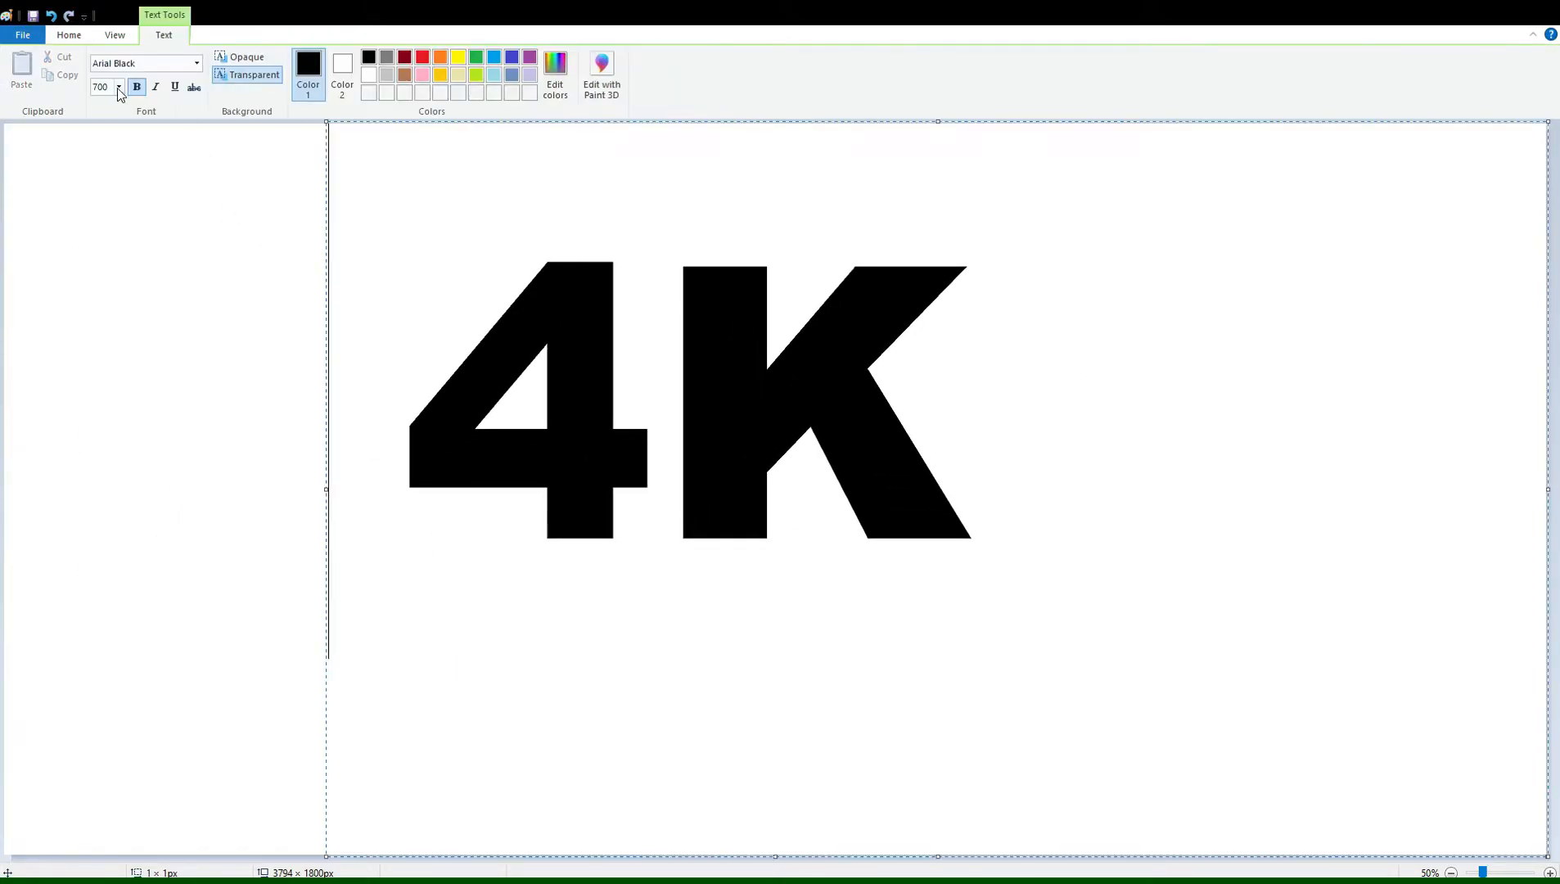
left_click(193, 371)
Draw a narrow vertical red rectangle just beside the left end of the 4 and fill it with red.
left_click(357, 58)
left_click_drag(278, 192, 1083, 608)
left_click_drag(278, 401, 370, 403)
left_click(261, 400)
key("ctrl+z")
mouse_move(379, 525)
left_mouse_down()
mouse_move(398, 465)
mouse_move(379, 466)
left_mouse_up()
left_click(436, 302)
left_click(218, 64)
left_click(381, 467)
left_click(386, 485)
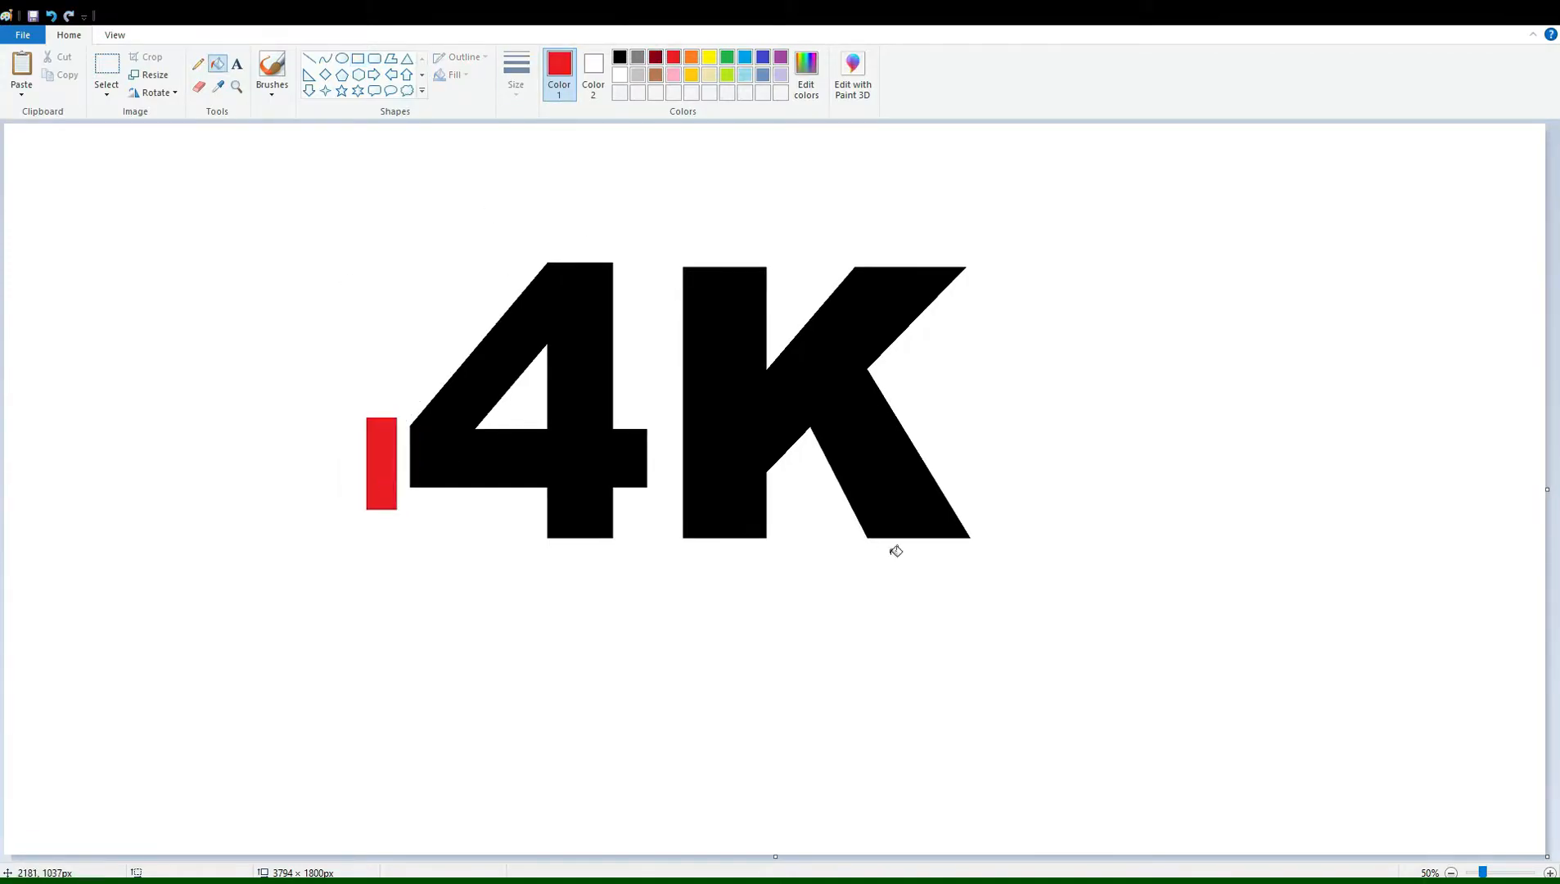
Cut the red rectangle and paste it back next to the left edge of the 4.
left_click(1551, 874)
left_click_drag(1553, 393, 1552, 480)
left_click_drag(573, 856, 698, 855)
left_click(106, 67)
left_click_drag(545, 495, 435, 754)
key("ctrl+x")
key("ctrl+v")
left_click_drag(82, 249, 528, 614)
Make the selection transparent and nudge the red rectangle until it sits flush against the 4's left edge.
left_click(106, 90)
left_click(147, 246)
key("Right")
key("Right")
key("Right")
key("Right")
key("Right")
key("Right")
left_click(294, 631)
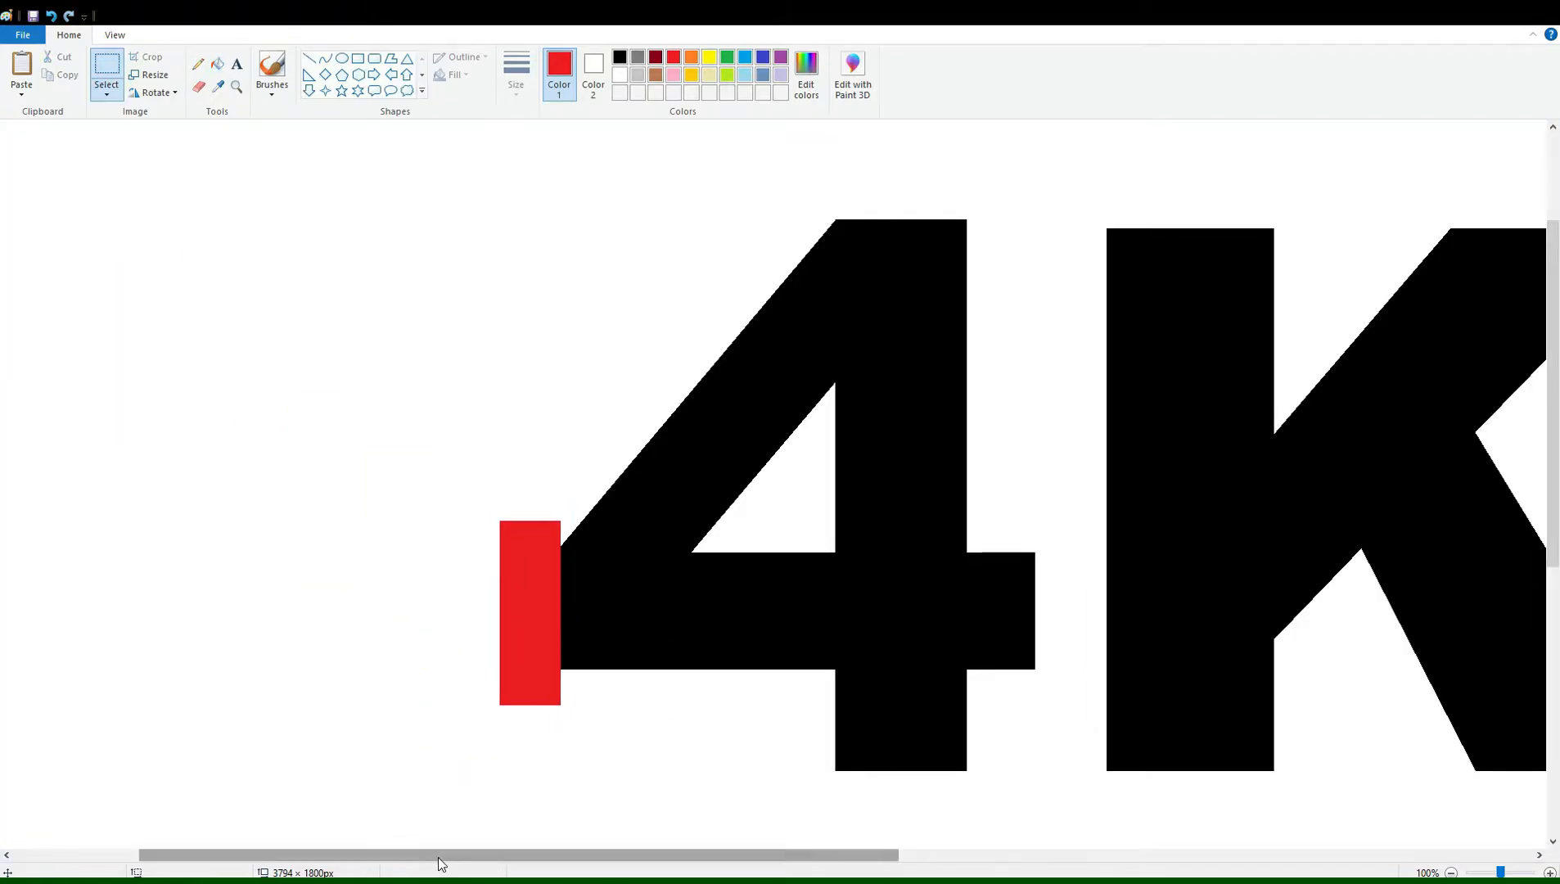
Paste a copy of the red rectangle flush against the lower-right corner of the K.
left_click_drag(437, 856, 893, 856)
key("ctrl+v")
left_click_drag(106, 270, 789, 757)
left_click(1135, 720)
Paste spare copies of the red rectangle overlapping in the blank area left of the 4.
left_click_drag(679, 857, 219, 856)
key("ctrl+v")
left_click_drag(82, 252, 208, 578)
key("ctrl+v")
left_click_drag(70, 298, 189, 614)
Paste a red rectangle, rotate it 90 degrees and place it flush on the top edge of the 4.
key("ctrl+v")
left_click_drag(182, 365, 923, 376)
scroll(869, 497, "up", 3)
left_click(158, 92)
left_click(170, 112)
left_click_drag(849, 334, 907, 389)
left_click(540, 291)
Paste another red rectangle rotated to horizontal and nudge it up flush against the bottom of the 4's stem.
scroll(598, 434, "down", 4)
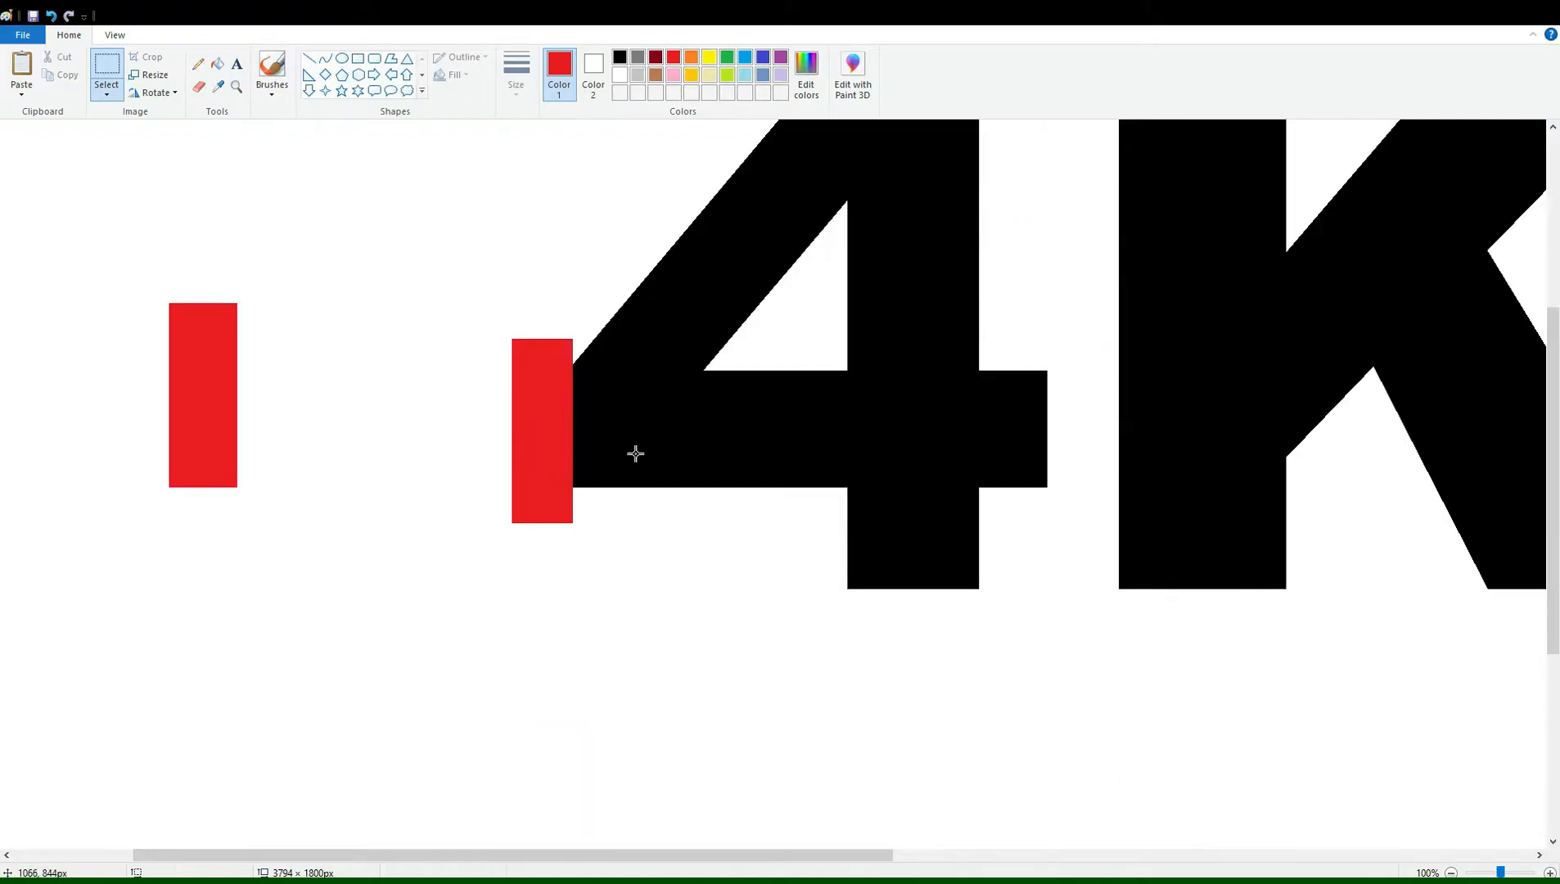
key("ctrl+v")
left_click_drag(142, 147, 618, 574)
left_click(186, 118)
left_click_drag(634, 682, 918, 651)
key("Up")
key("Up")
key("Up")
key("Up")
key("Up")
key("Up")
key("Up")
key("Up")
key("Up")
key("Up")
key("Up")
key("Up")
key("Up")
key("Up")
key("Up")
key("Up")
key("Up")
key("Up")
key("Up")
key("Up")
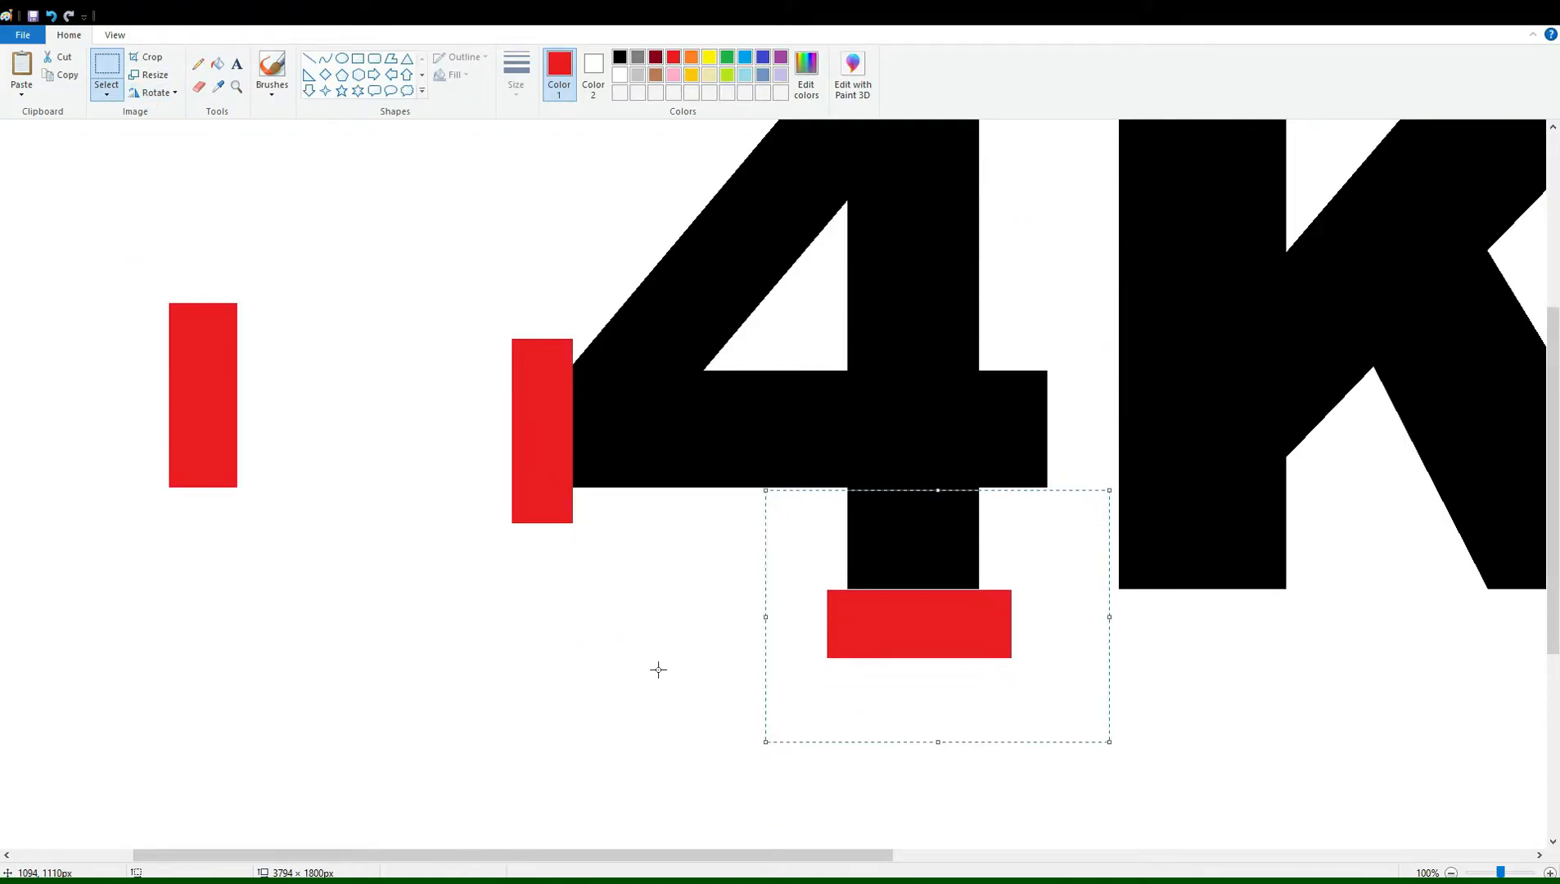
Fill the spare red rectangle in the blank area left of the 4 with white.
left_click(218, 63)
left_click(620, 74)
left_click(203, 393)
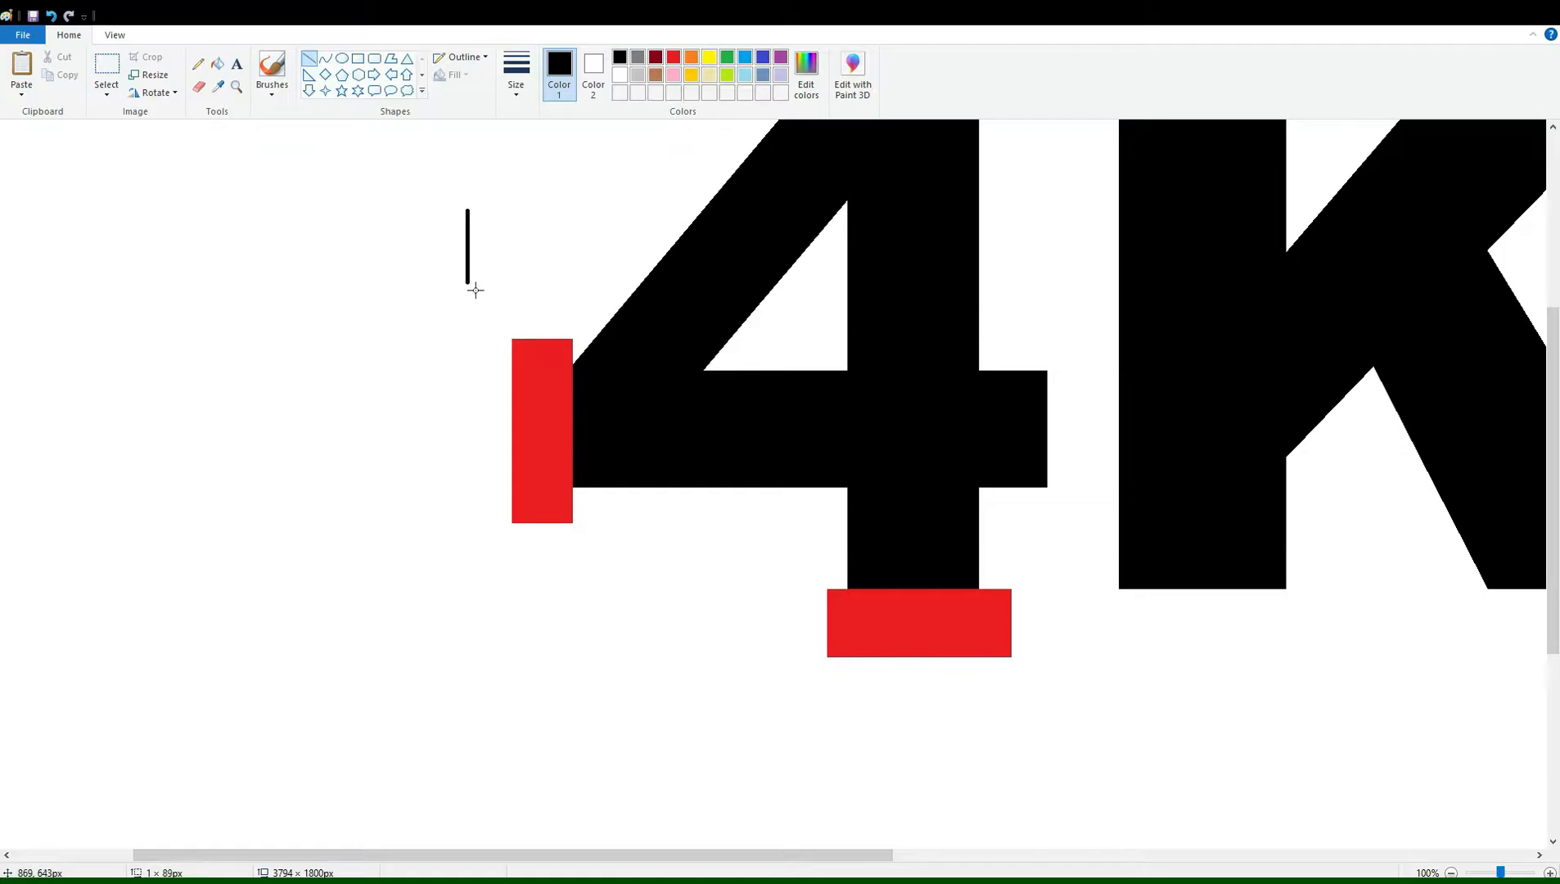
Draw a long vertical black line and place it along the outer edge of the red marker left of the 4.
left_click_drag(476, 750, 866, 789)
key("Up")
key("Up")
key("Up")
key("Up")
key("Up")
key("Up")
key("Up")
key("Up")
key("Up")
key("Up")
key("Up")
key("Up")
key("Up")
key("Up")
key("Up")
key("Up")
key("Up")
key("Up")
key("Up")
key("Up")
left_click(866, 790)
scroll(630, 732, "up", 4)
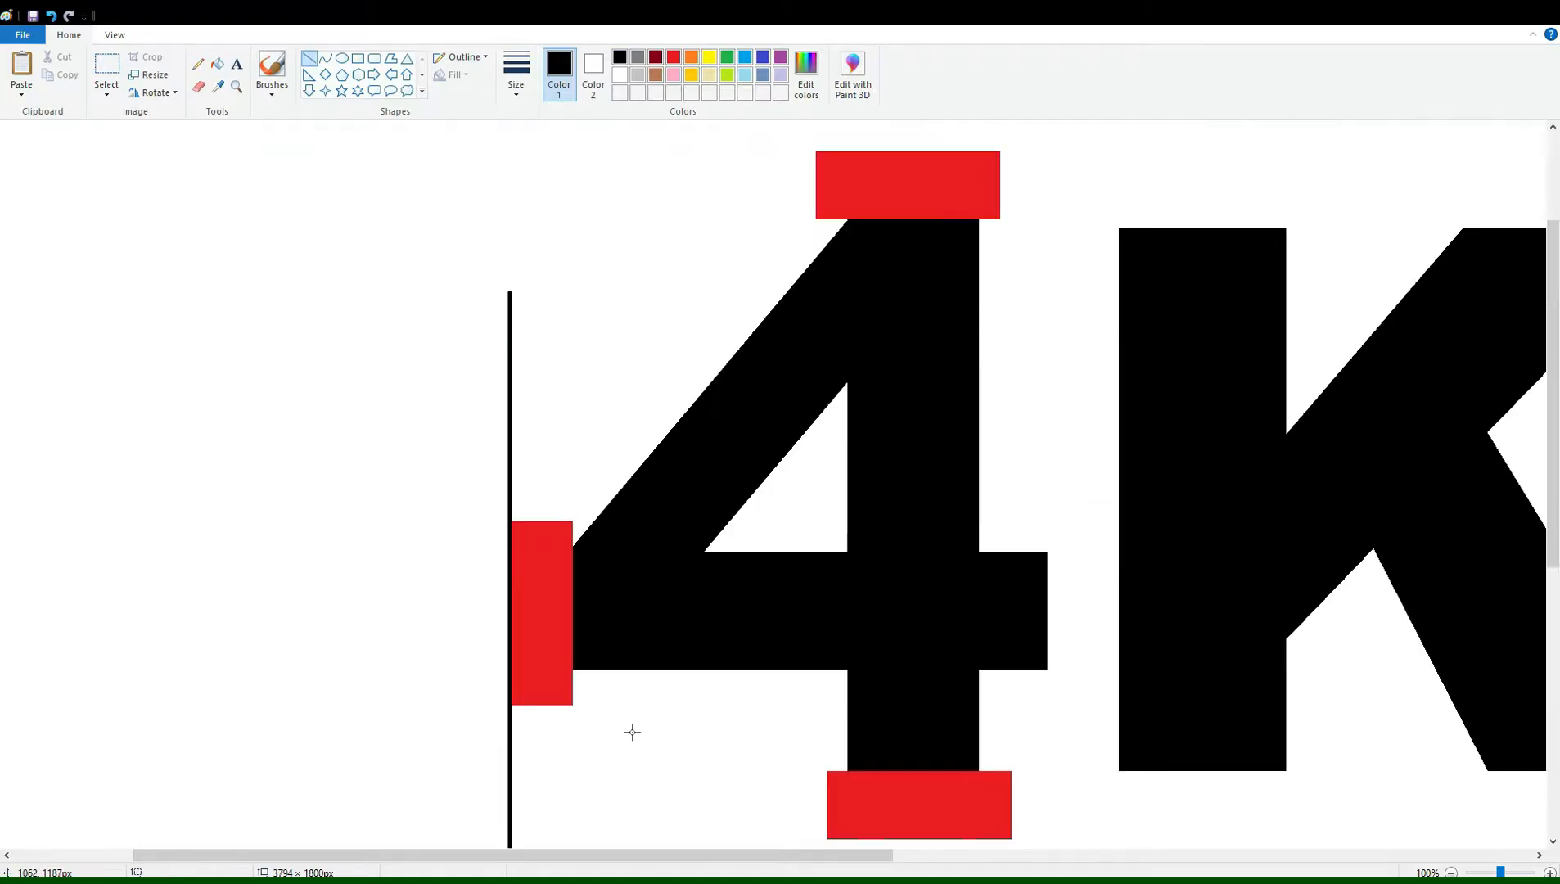
Reposition the vertical line against the left red marker so it extends above and below the 4's top and bottom markers.
left_click_drag(424, 233, 433, 240)
left_click_drag(433, 150, 433, 131)
left_click_drag(425, 234, 429, 614)
key("Right")
key("Right")
key("Right")
key("Right")
key("Right")
key("Right")
key("Right")
key("Right")
key("Right")
key("Right")
key("Right")
key("Right")
key("Right")
key("Right")
key("Right")
key("Right")
key("Right")
key("Right")
key("Right")
key("Right")
key("Down")
key("Down")
key("Down")
key("Down")
key("Down")
key("Down")
key("Down")
key("Down")
key("Down")
key("Down")
key("Down")
key("Down")
key("Down")
key("Down")
key("Down")
key("Down")
key("Down")
key("Down")
key("Down")
key("Down")
left_click(392, 334)
Draw a long horizontal black line in the blank area below the 4K and select it for copying.
scroll(825, 668, "down", 3)
scroll(491, 734, "down", 1, "ctrl")
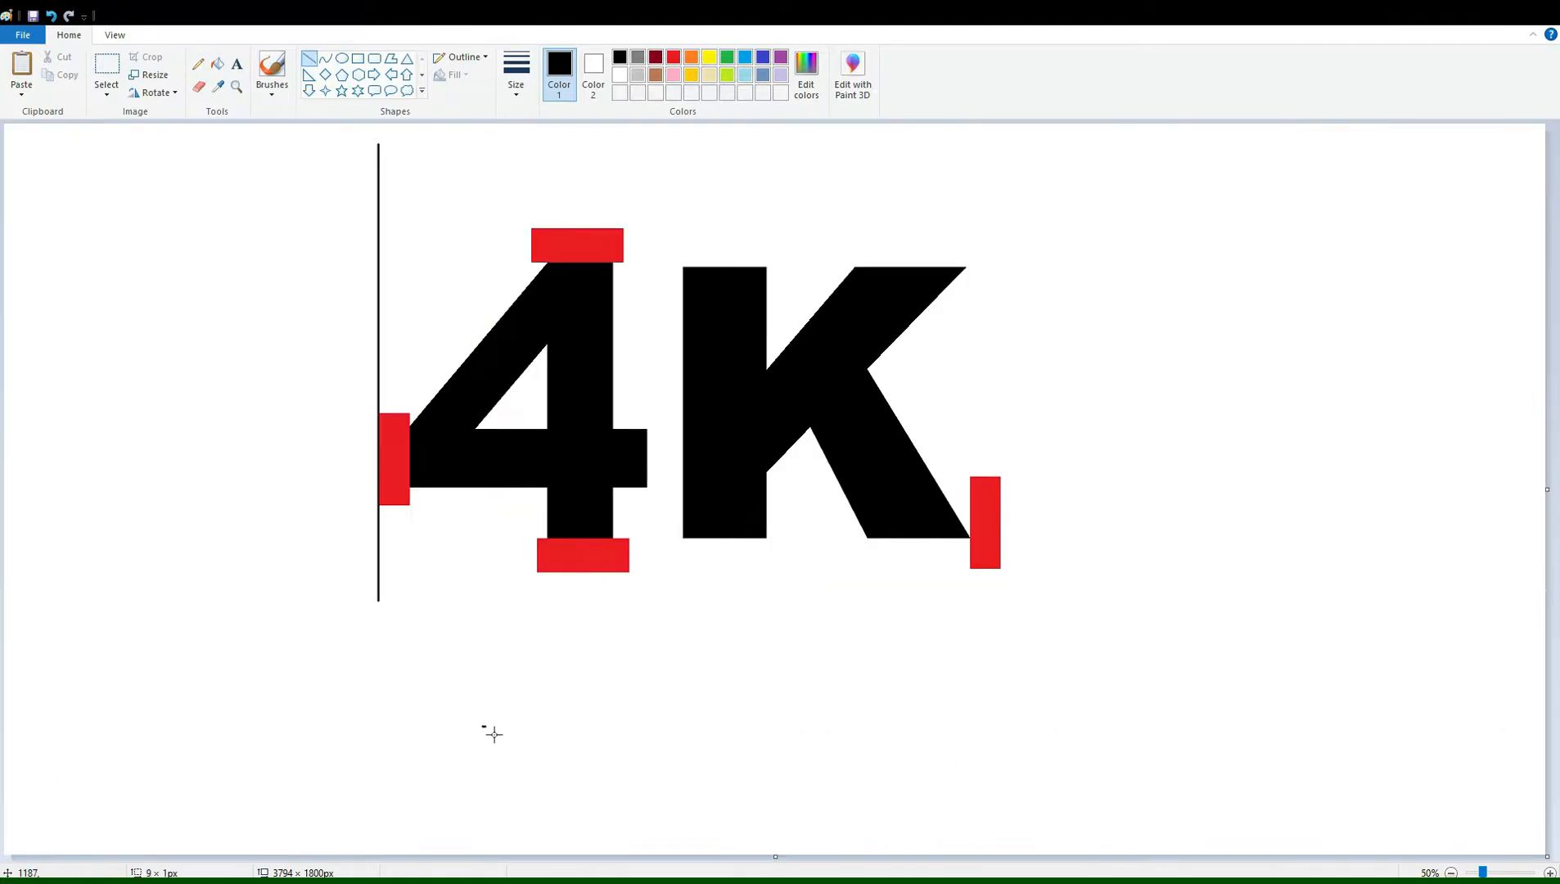
left_click(106, 65)
left_click_drag(433, 663, 1339, 816)
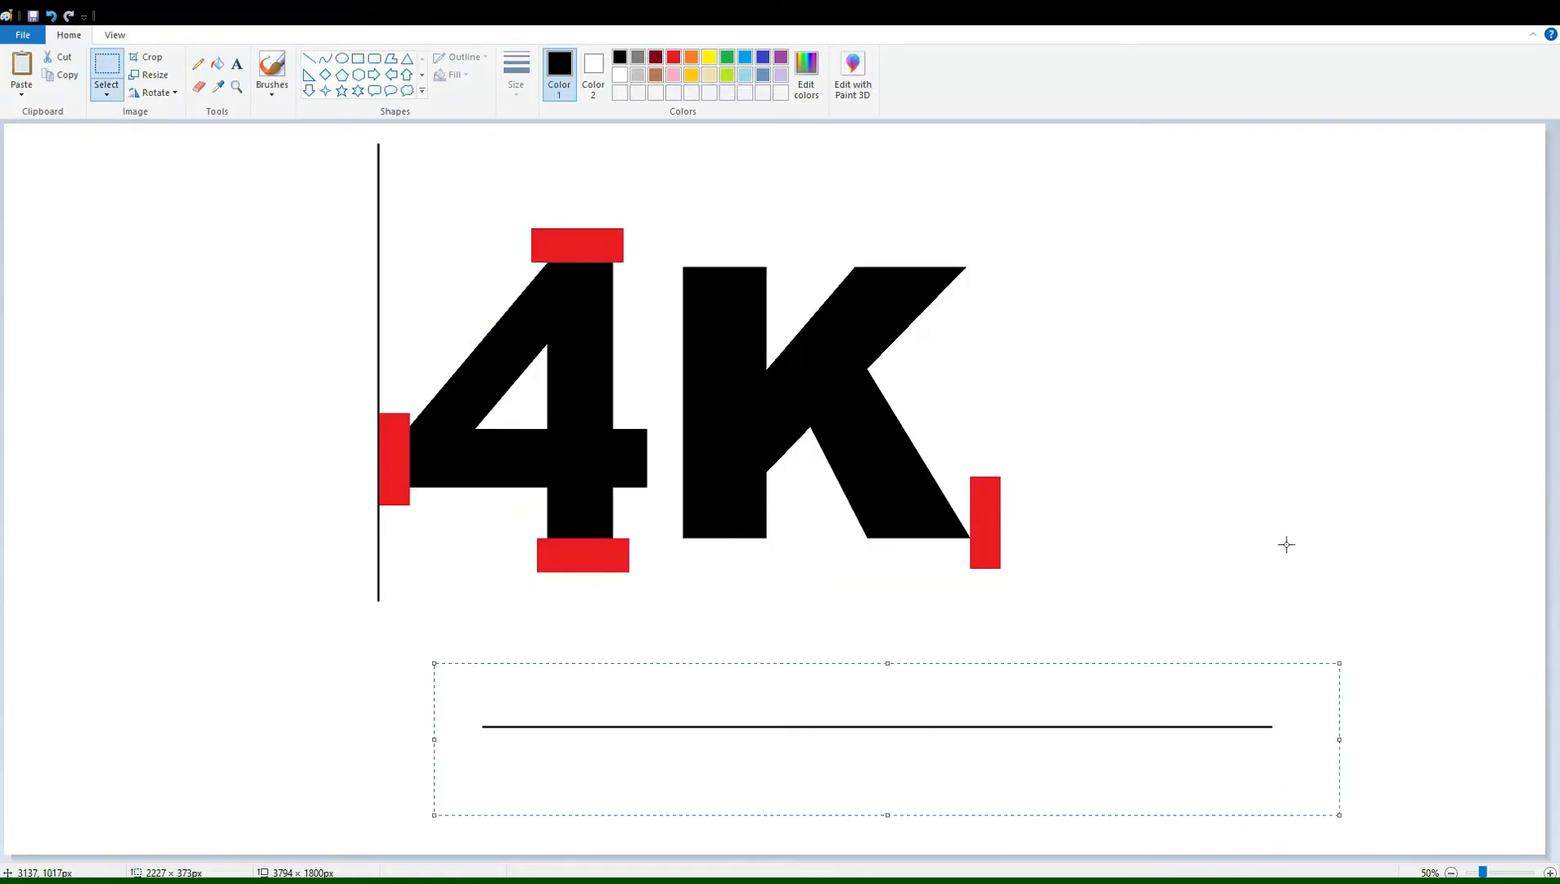
Paste a copy of the horizontal line and place it along the upper edge of the red marker above the 4.
left_click(1550, 872)
left_click_drag(607, 856, 889, 860)
key("ctrl+v")
key("Down")
key("Down")
key("Down")
key("Down")
key("Down")
key("Down")
key("Down")
key("Down")
key("Down")
key("Down")
key("Down")
key("Down")
key("Down")
key("Down")
key("Down")
key("Down")
key("Down")
key("Down")
key("Down")
key("Down")
left_click(128, 645)
Paste another copy of the line beyond the K, rotate it to vertical and stretch the selection to 373 × 2244 px.
left_click_drag(392, 857, 789, 858)
scroll(272, 417, "down", 2)
key("ctrl+v")
left_click(155, 93)
left_click(176, 113)
scroll(960, 526, "down", 2)
left_click_drag(909, 819, 912, 839)
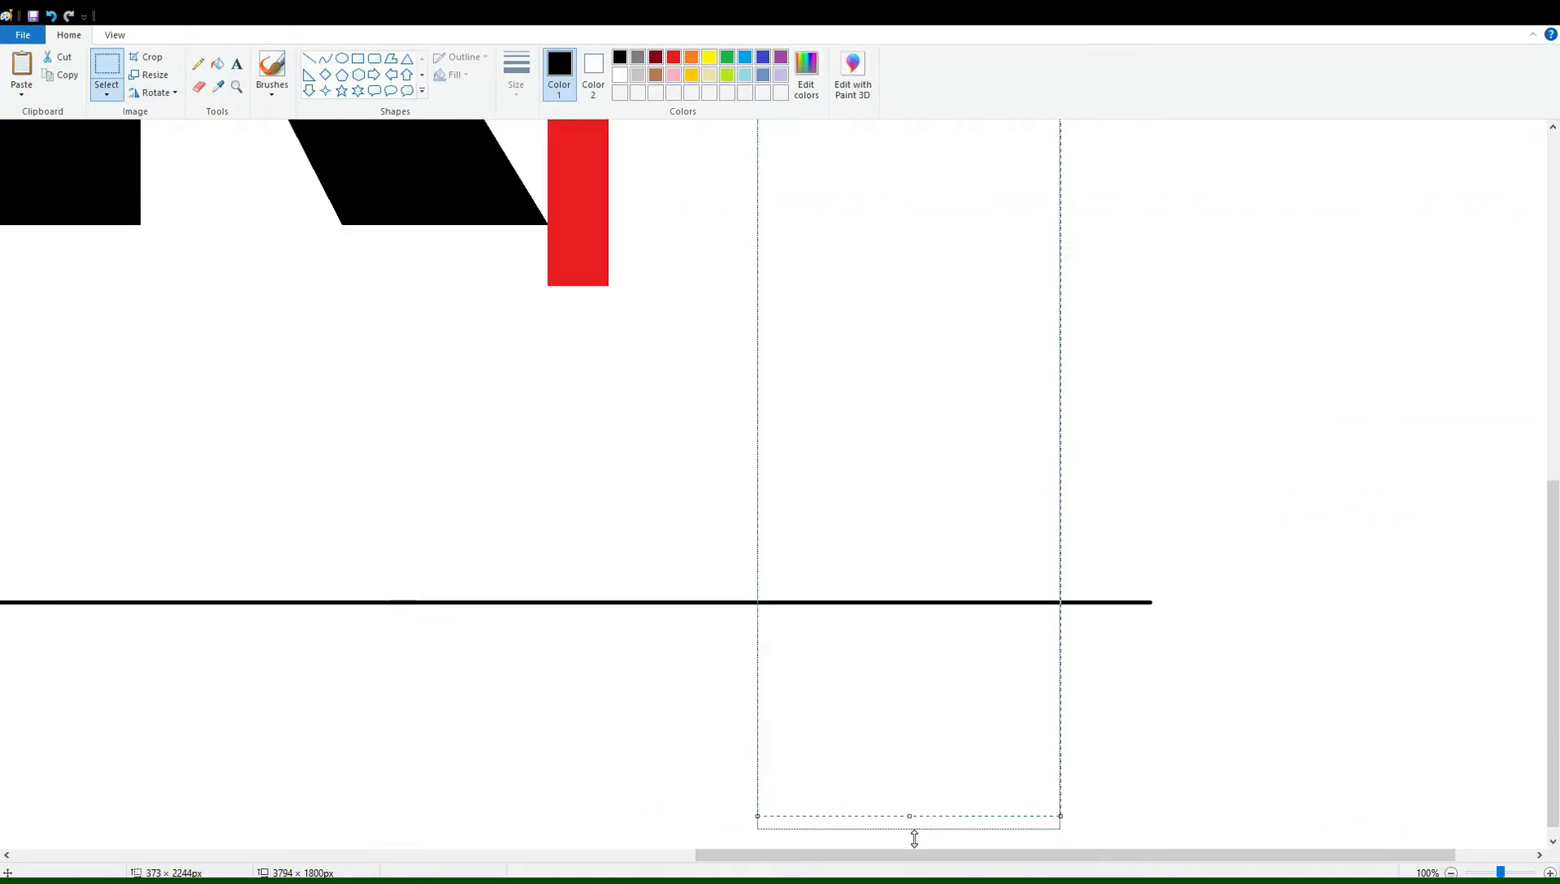
Nudge the vertical line against the outer edge of the red marker beside the K's foot.
scroll(1189, 692, "up", 3)
scroll(1273, 664, "up", 2)
key("Left")
key("Left")
key("Left")
key("Left")
key("Left")
key("Left")
key("Left")
key("Left")
key("Left")
key("Left")
key("Left")
key("Left")
key("Left")
key("Left")
key("Left")
key("Left")
key("Left")
key("Left")
key("Left")
key("Left")
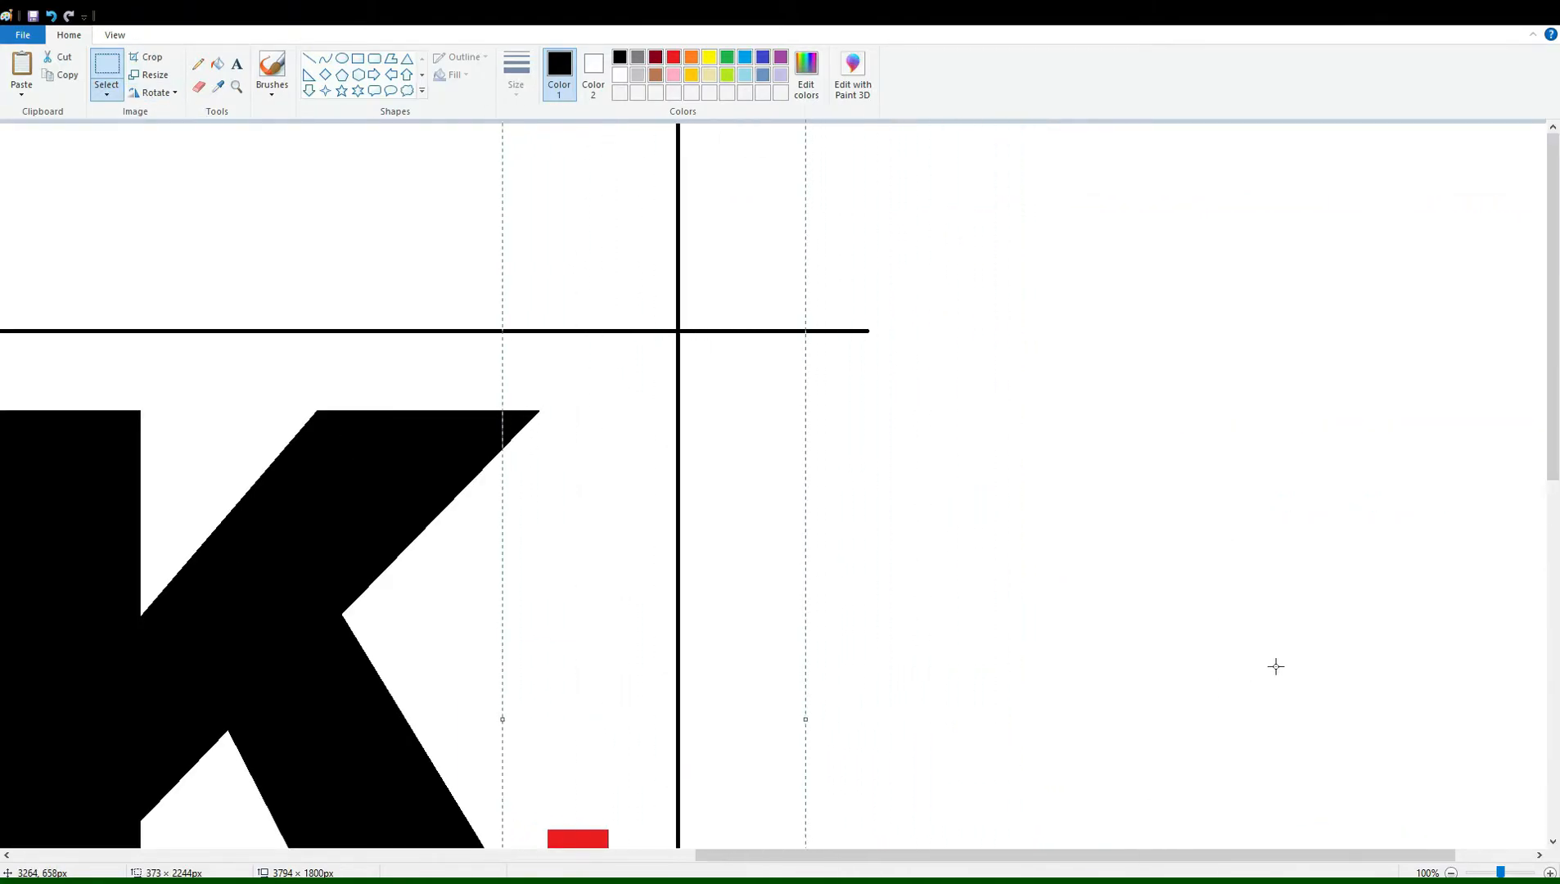
scroll(1274, 664, "down", 4)
key("Left")
key("Left")
key("Left")
key("Left")
key("Left")
key("Left")
key("Left")
key("Left")
key("Left")
key("Left")
Paste another horizontal line and nudge it flush against the lower edge of the red marker under the 4.
scroll(1276, 666, "down", 4)
left_click_drag(953, 856, 594, 856)
key("ctrl+v")
key("Down")
key("Down")
key("Down")
key("Down")
key("Down")
key("Down")
key("Down")
key("Down")
key("Down")
key("Down")
key("Down")
key("Down")
key("Down")
key("Down")
key("Down")
key("Down")
key("Down")
key("Down")
key("Down")
key("Down")
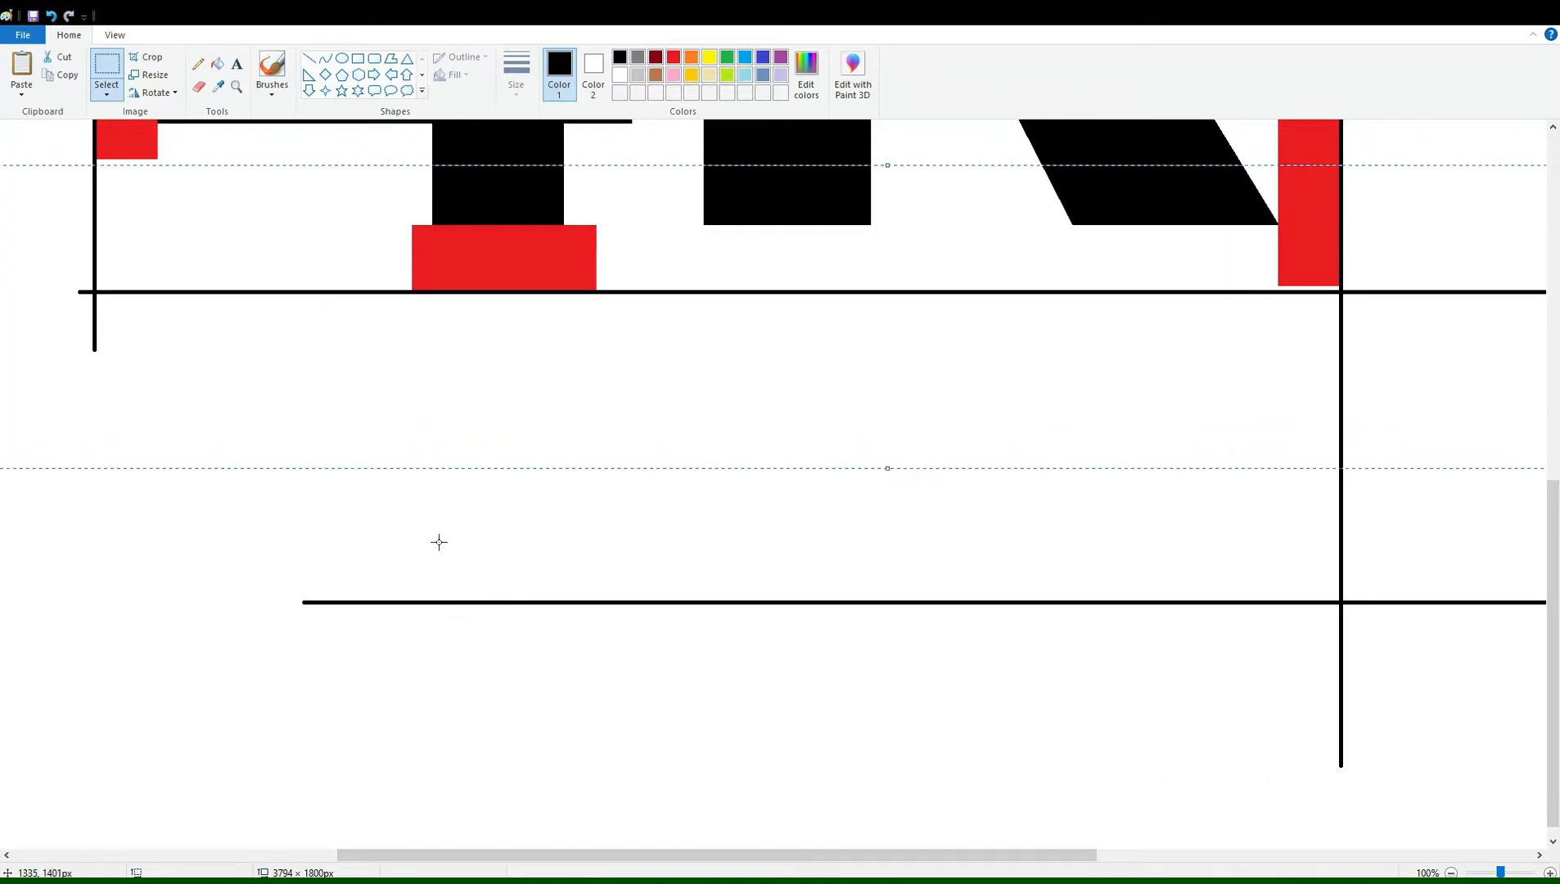
left_click(561, 677)
Erase the line ends sticking out just beyond the frame's bottom-left corner.
left_click(198, 87)
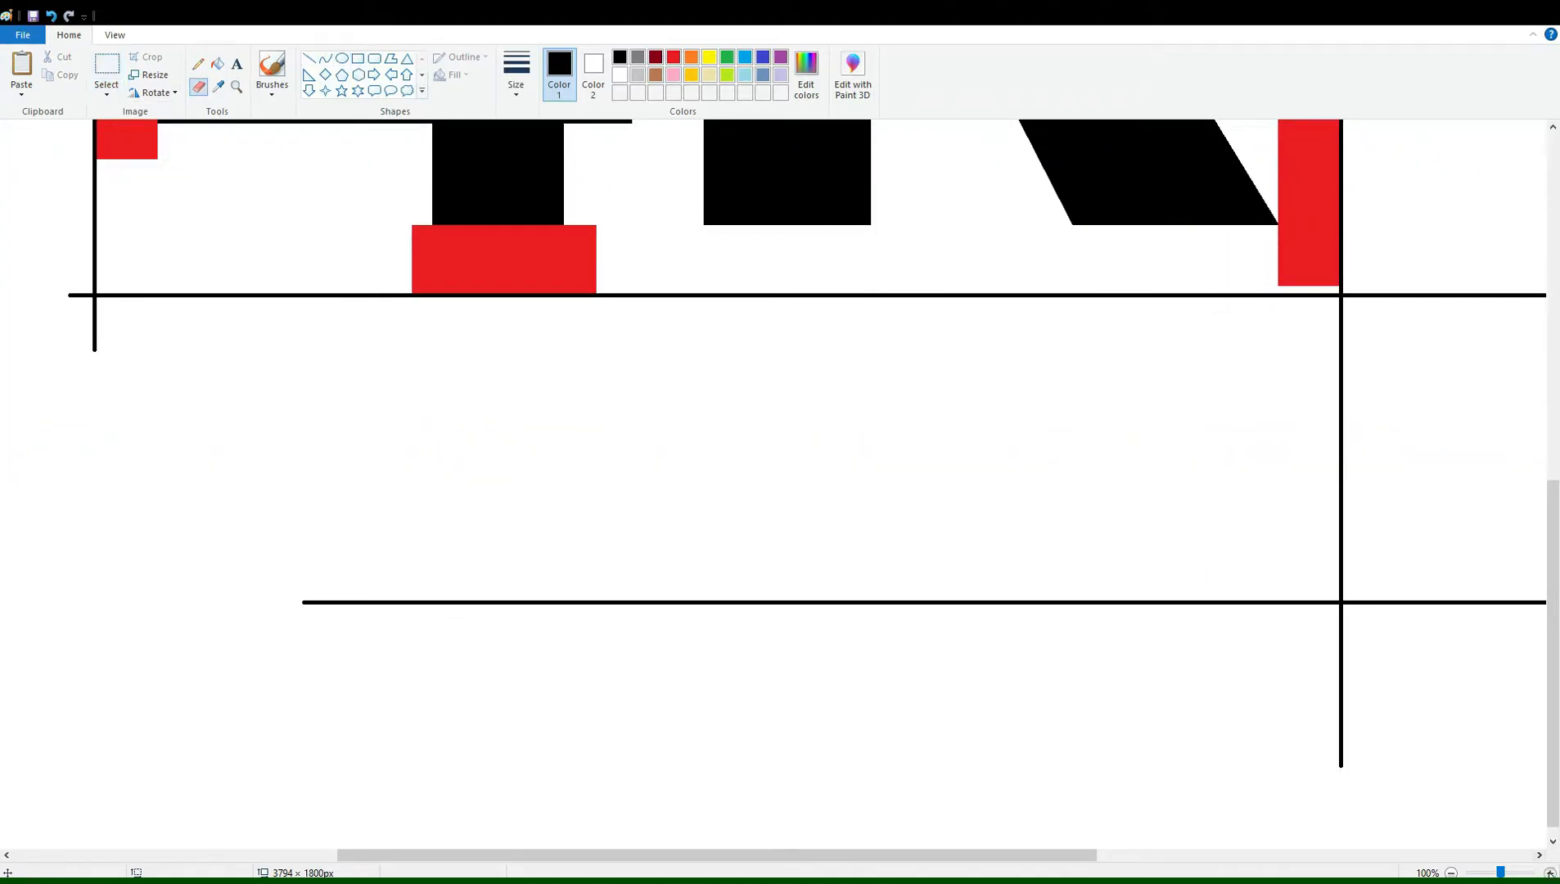
key("ctrl+Page_Up")
key("ctrl+Page_Up")
left_click_drag(261, 638, 275, 740)
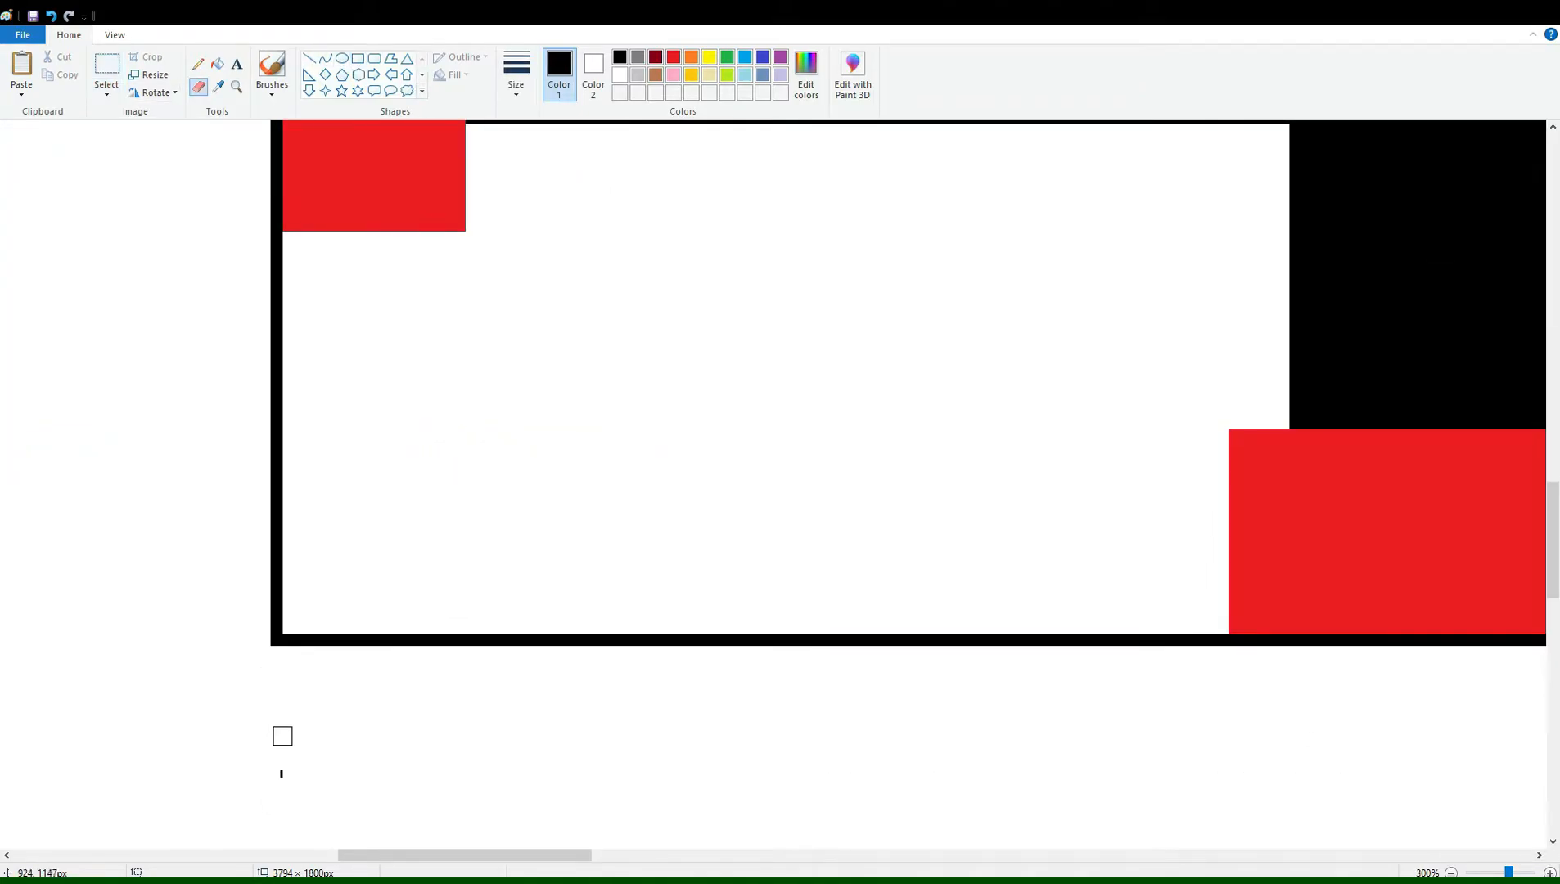
Cut off the overhanging line ends at the frame's top-left corner and fill both with white.
scroll(287, 749, "up", 10)
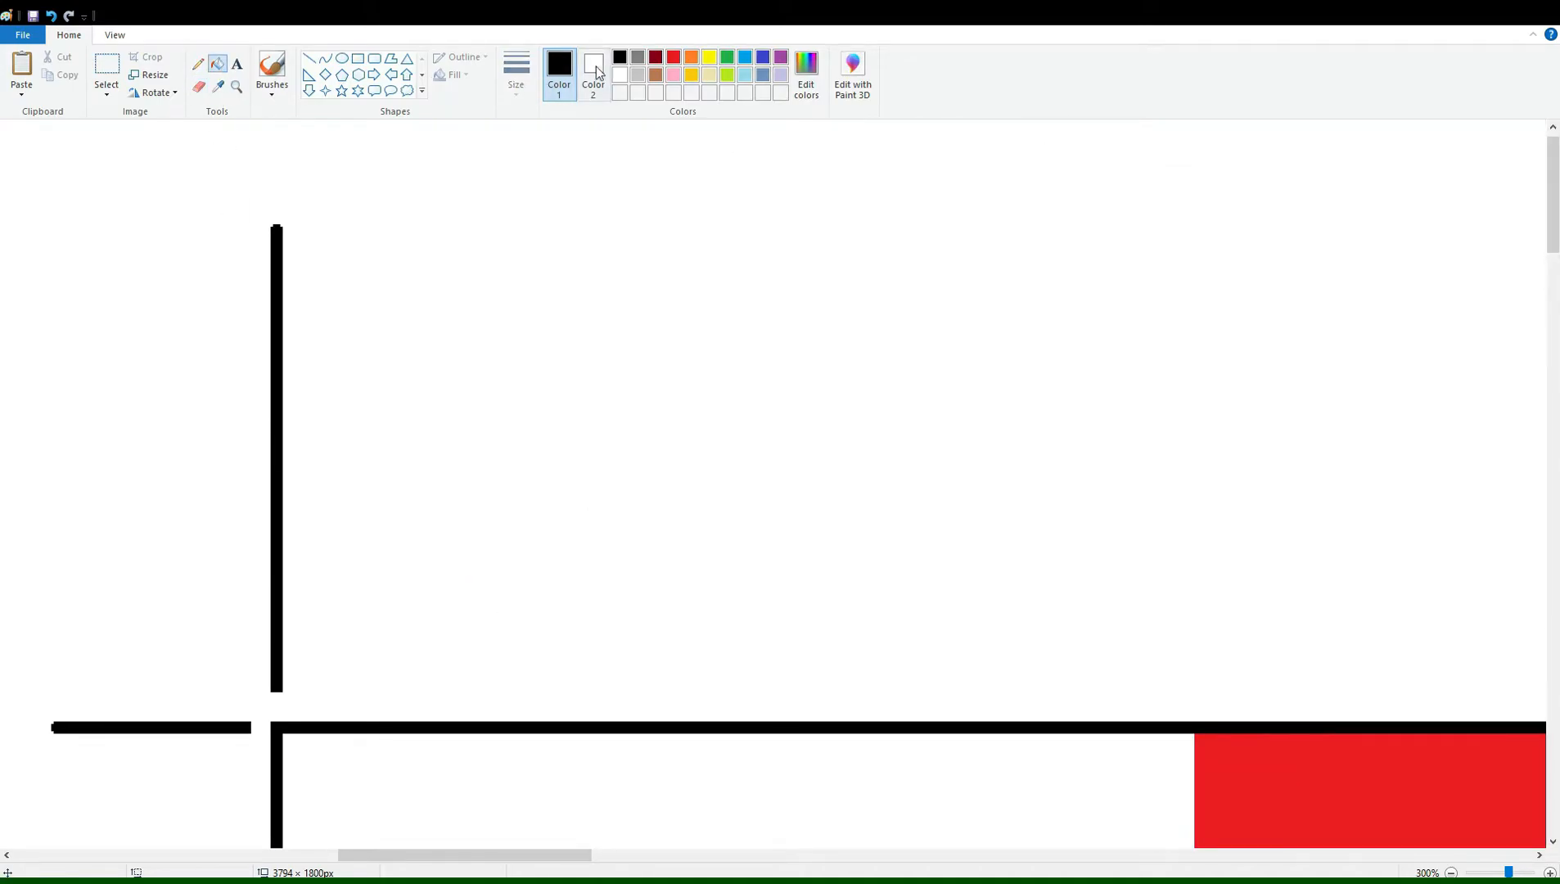
left_click(620, 74)
left_click(277, 442)
left_click(216, 729)
Erase gaps just outside the frame's top-right corner and fill the two overhanging line ends with white.
left_click_drag(443, 854, 1037, 855)
left_click(198, 87)
left_click(404, 731)
left_click(217, 64)
left_click(389, 414)
left_click(501, 729)
Cut off the overhanging line ends at the frame's bottom-right corner and fill both with white.
scroll(501, 731, "down", 15)
left_click(328, 335)
left_click(198, 87)
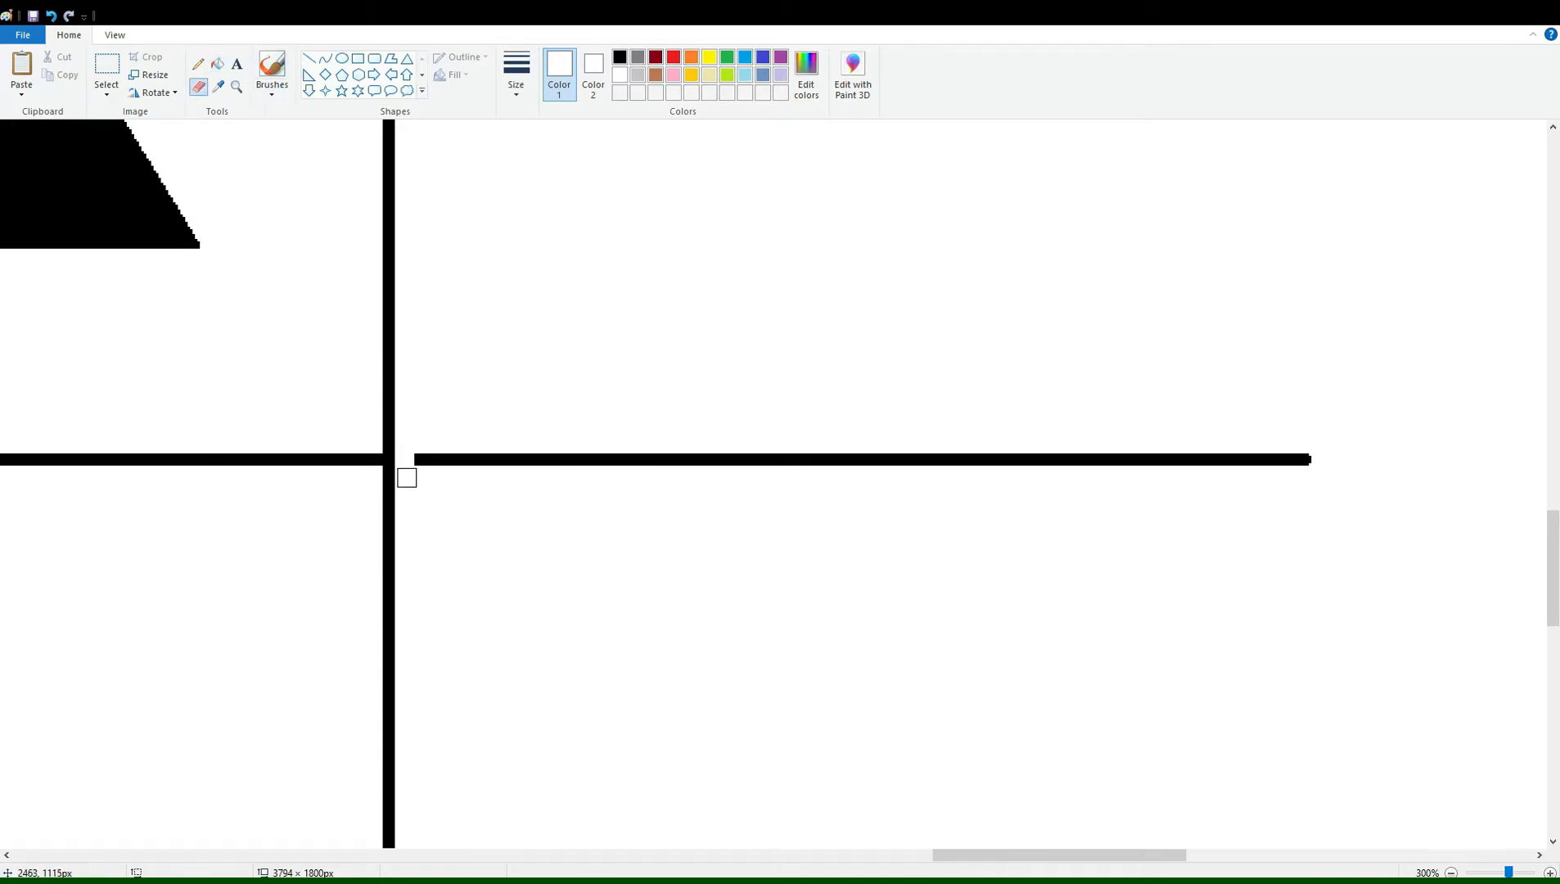
left_click(218, 64)
left_click(437, 460)
left_click(388, 581)
Fill the remaining red spacer blocks inside the frame with white.
scroll(416, 598, "down", 15)
left_click_drag(1121, 855, 571, 855)
scroll(589, 831, "up", 14)
left_click(1039, 344)
scroll(453, 526, "up", 10)
scroll(779, 694, "up", 10)
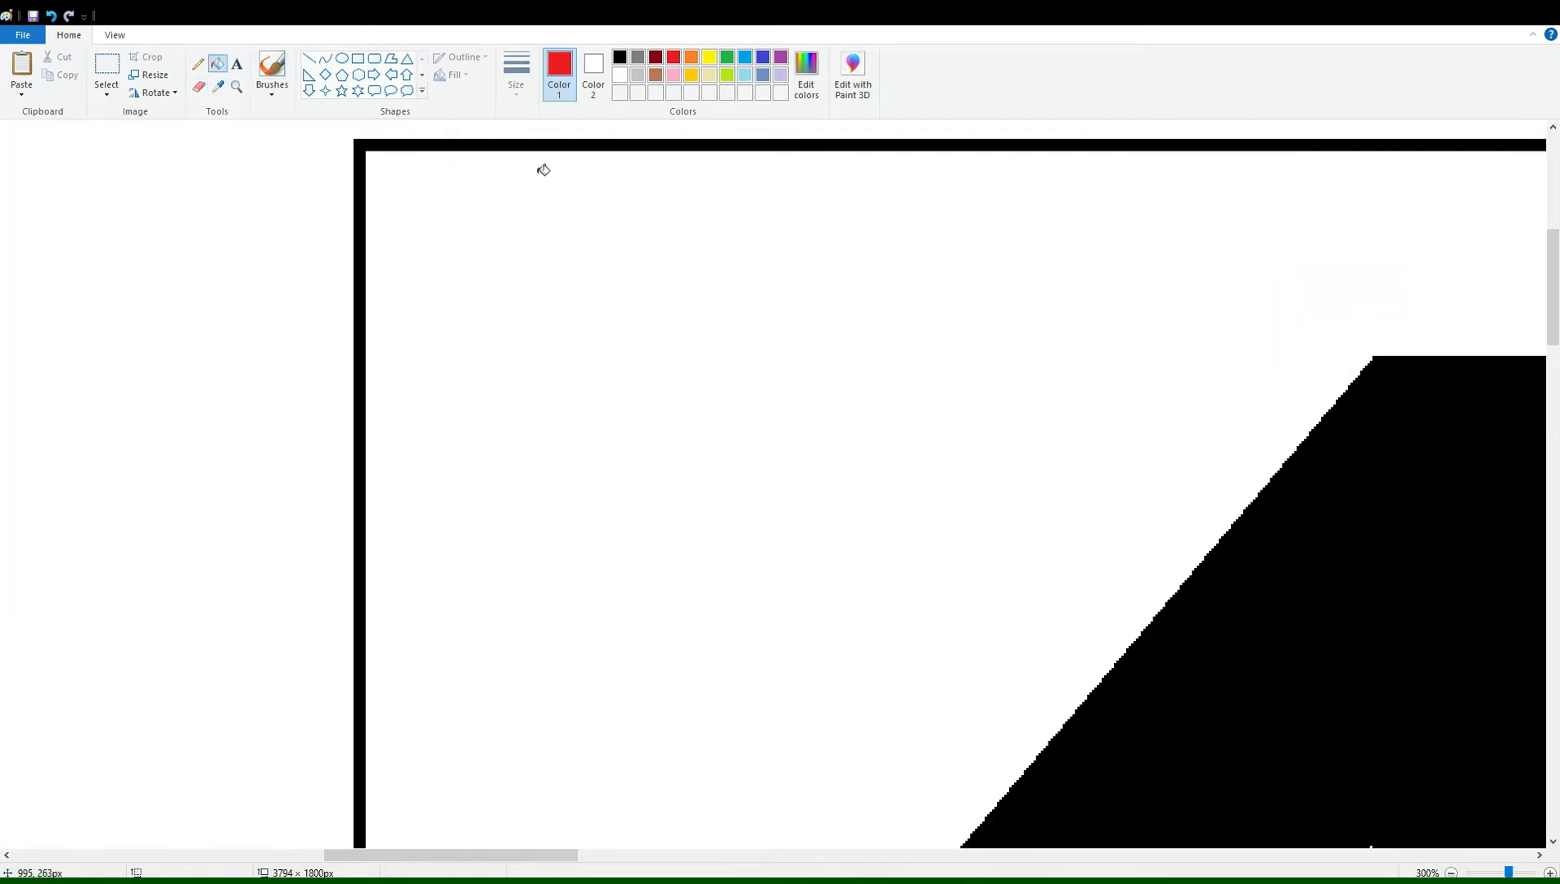
Draw a small circle outline about 60 px wide, place it outside the frame near its top-left corner, and colour it red.
left_click(1451, 873)
left_click(1451, 873)
left_click(1451, 873)
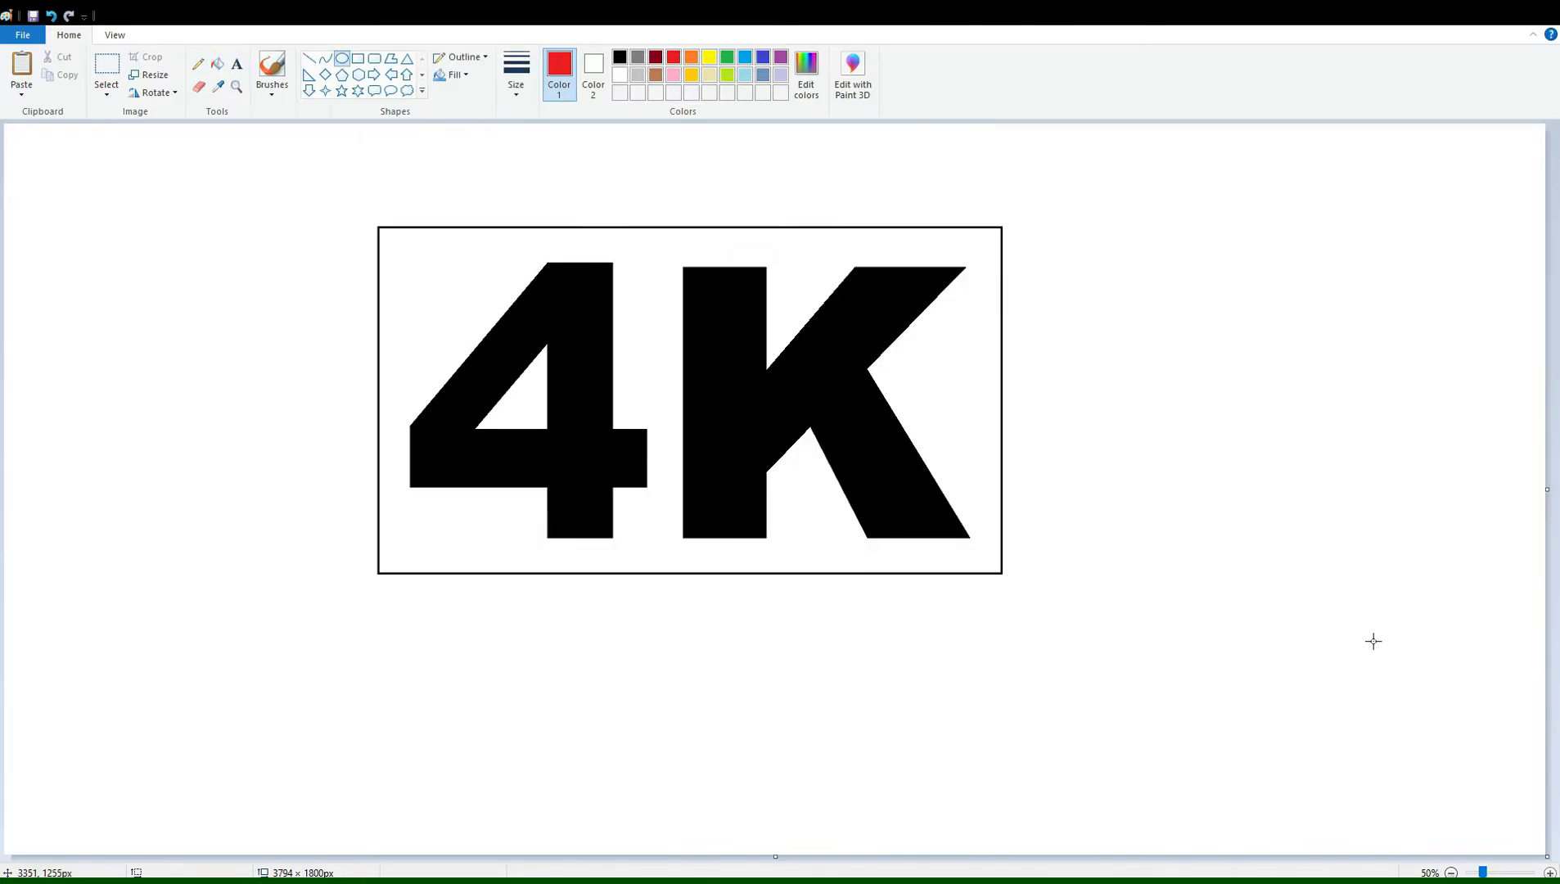
left_click(1549, 873)
left_click_drag(613, 855, 902, 854)
left_click_drag(1553, 331, 1553, 424)
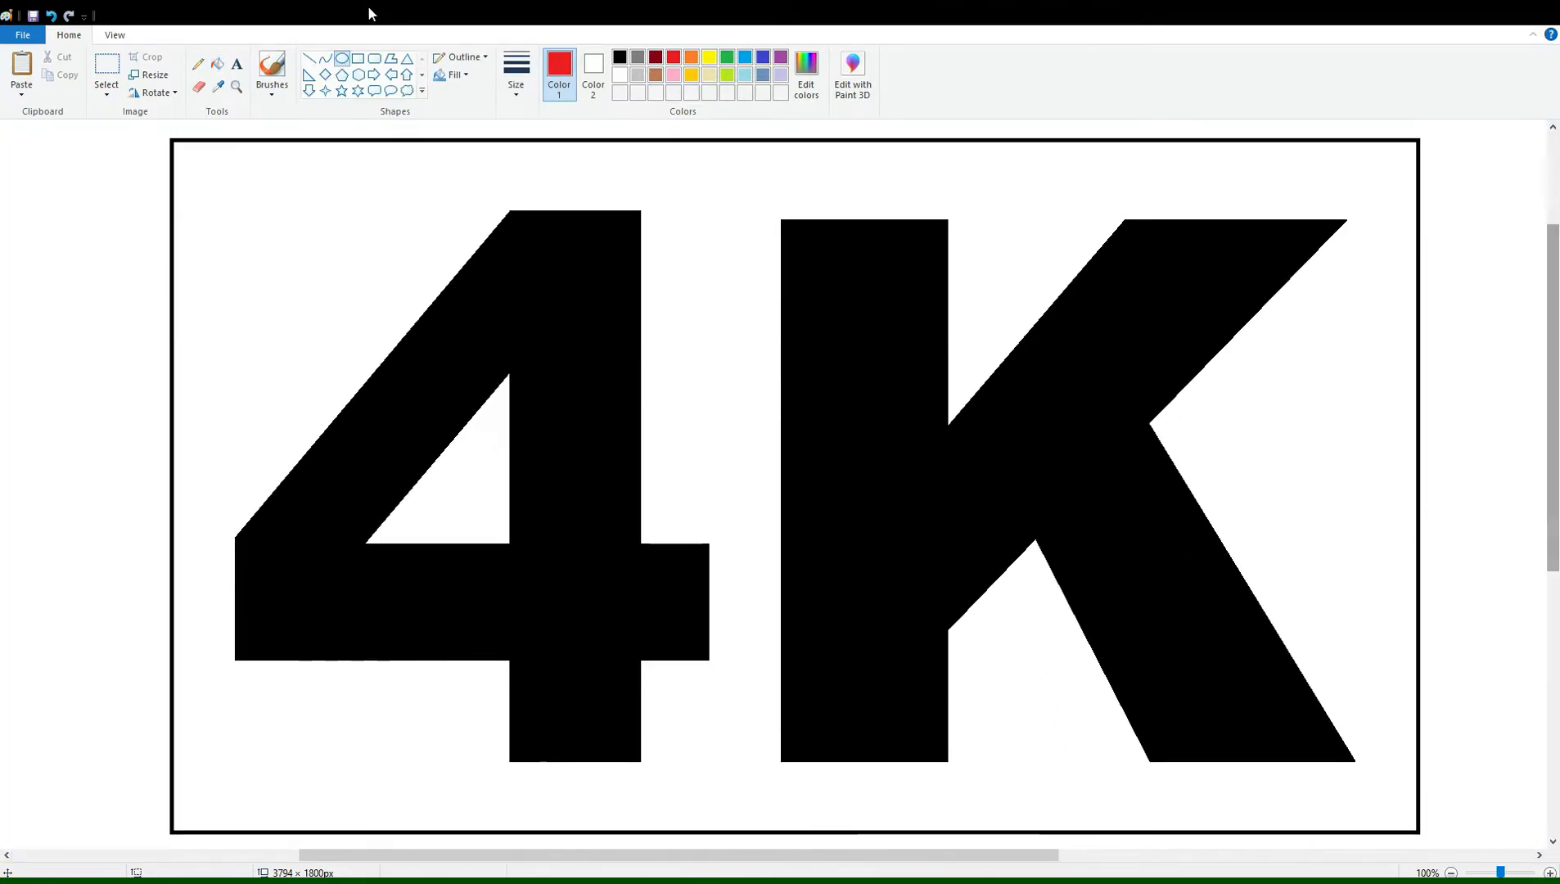
left_click(619, 58)
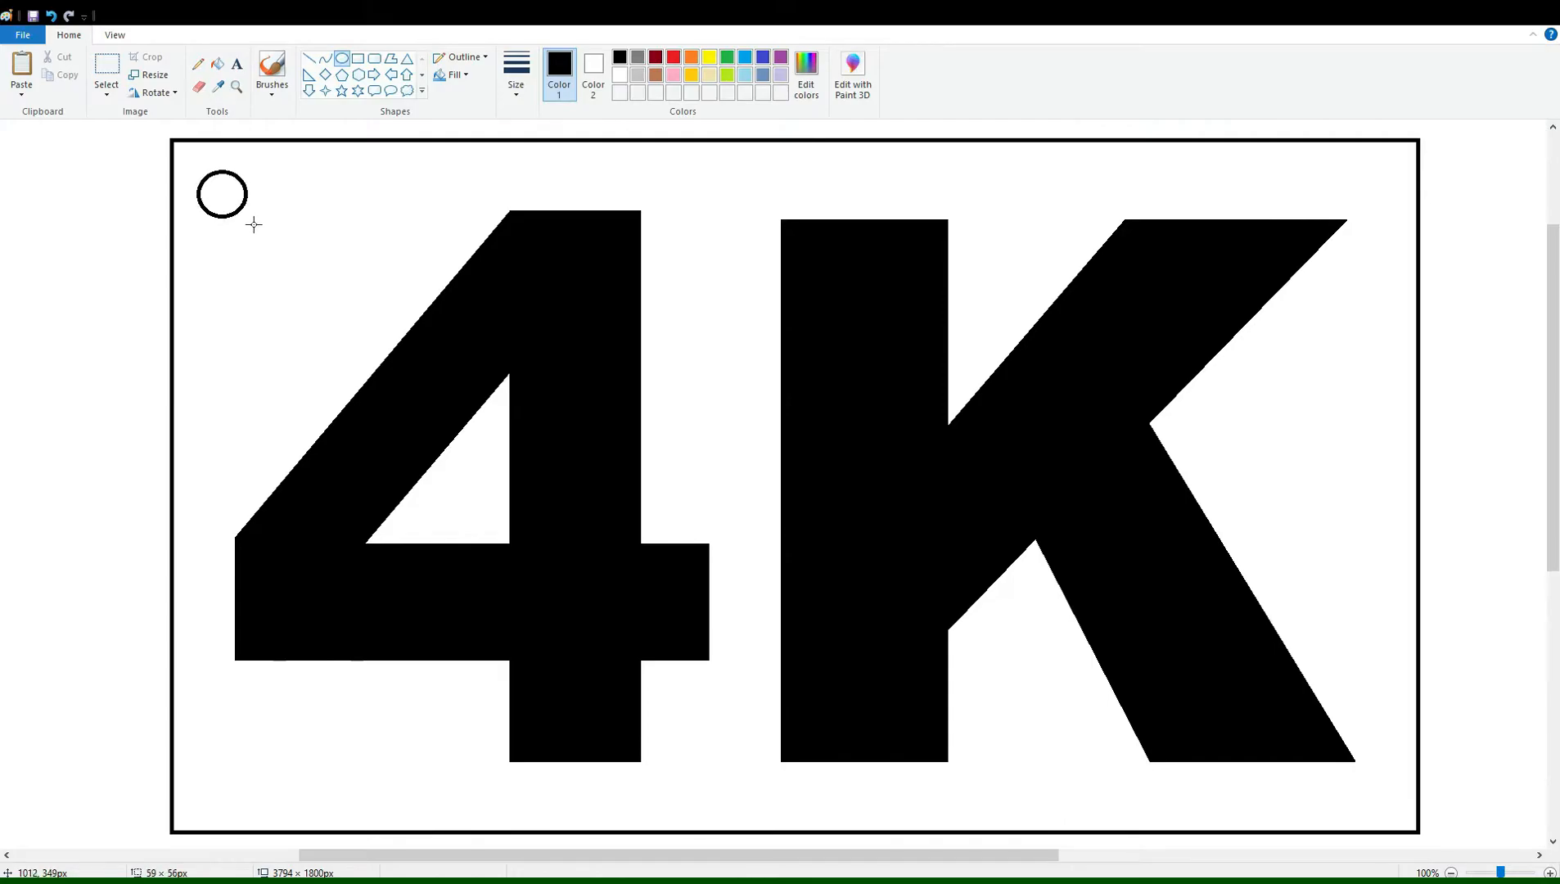
left_click_drag(223, 208, 67, 275)
left_click(674, 57)
Place a copy of the red circle against the frame's top-left corner and trim it to a rounded corner.
left_click_drag(1048, 857, 926, 858)
left_click(1549, 873)
left_click(107, 65)
left_click_drag(464, 274, 731, 520)
left_click_drag(641, 404, 901, 204)
left_click(434, 317)
left_click(309, 58)
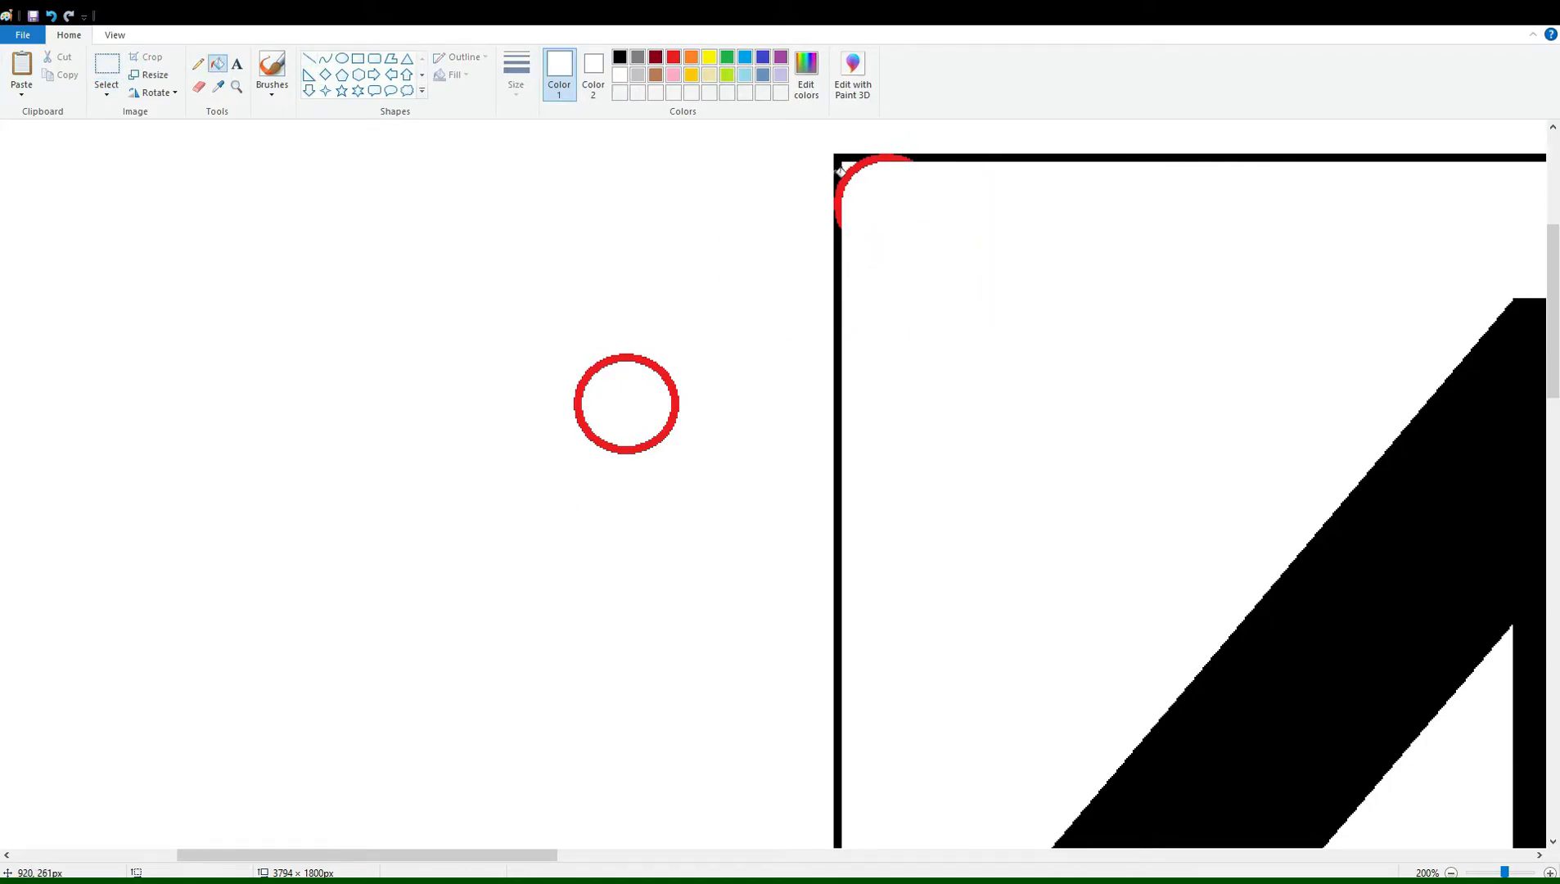
Copy the rounded corner, paste it, flip it horizontally, and move it to the frame's top-right corner.
left_click(107, 65)
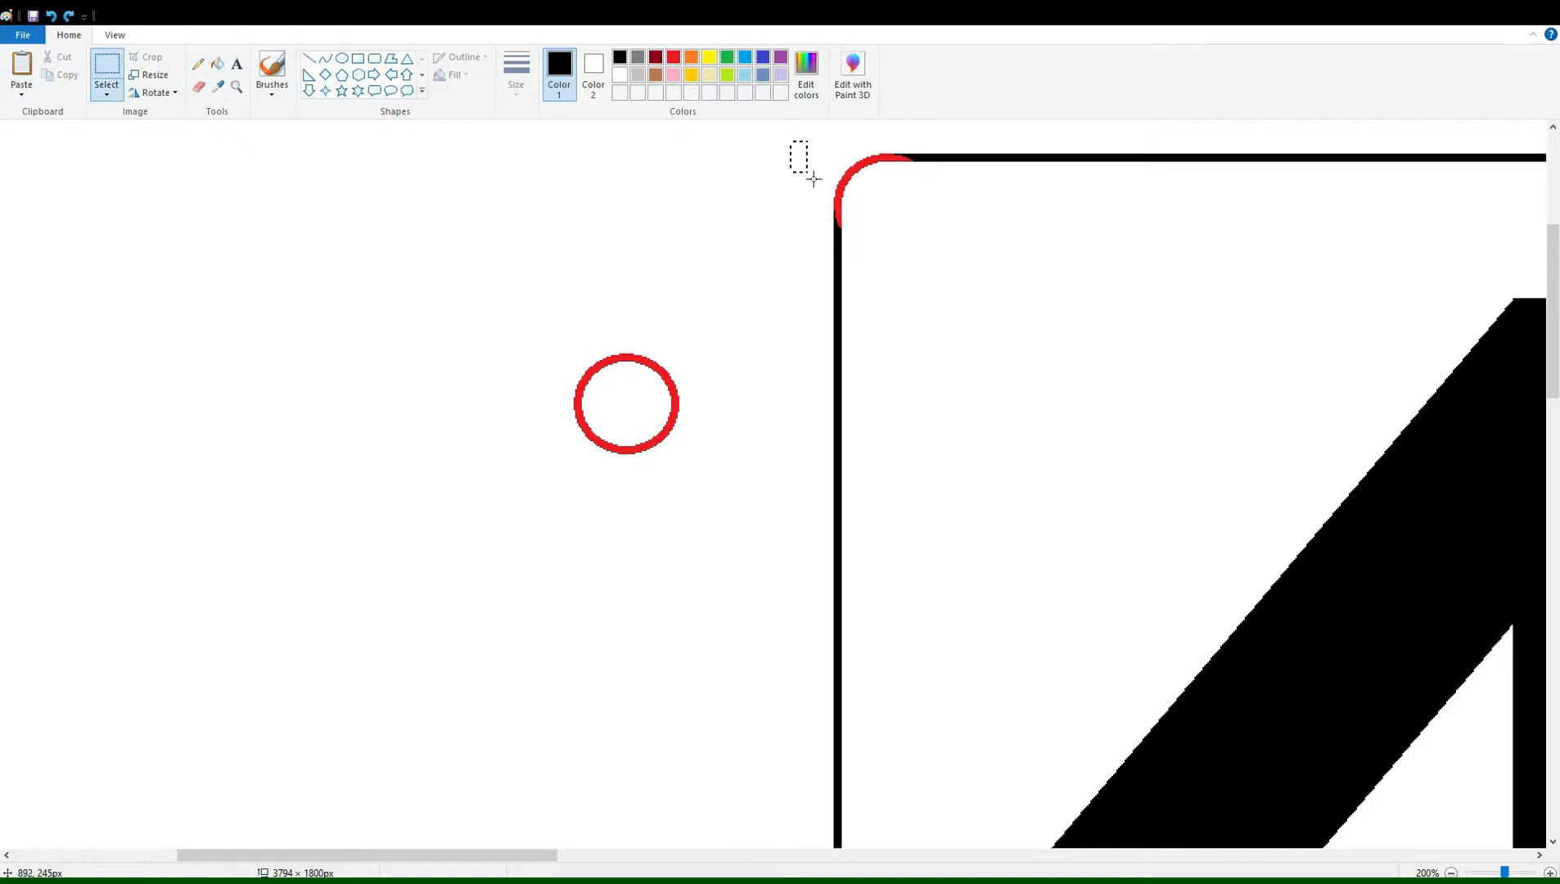
left_click_drag(495, 855, 1072, 854)
key("ctrl+v")
left_click(153, 92)
left_click(164, 185)
left_click_drag(143, 206, 929, 248)
Nudge the flipped corner flush with the frame's top-right lines and clean up the leftovers with white fill.
key("Right")
key("Right")
key("Right")
key("Right")
key("Right")
key("Right")
key("Right")
key("Right")
key("Right")
key("Right")
key("Right")
key("Right")
key("Up")
key("Up")
key("Up")
key("Up")
key("Up")
key("Up")
key("Up")
key("Up")
key("Up")
key("Up")
key("Up")
key("Up")
key("Up")
key("Up")
key("Up")
key("Up")
left_click(219, 65)
left_click(619, 74)
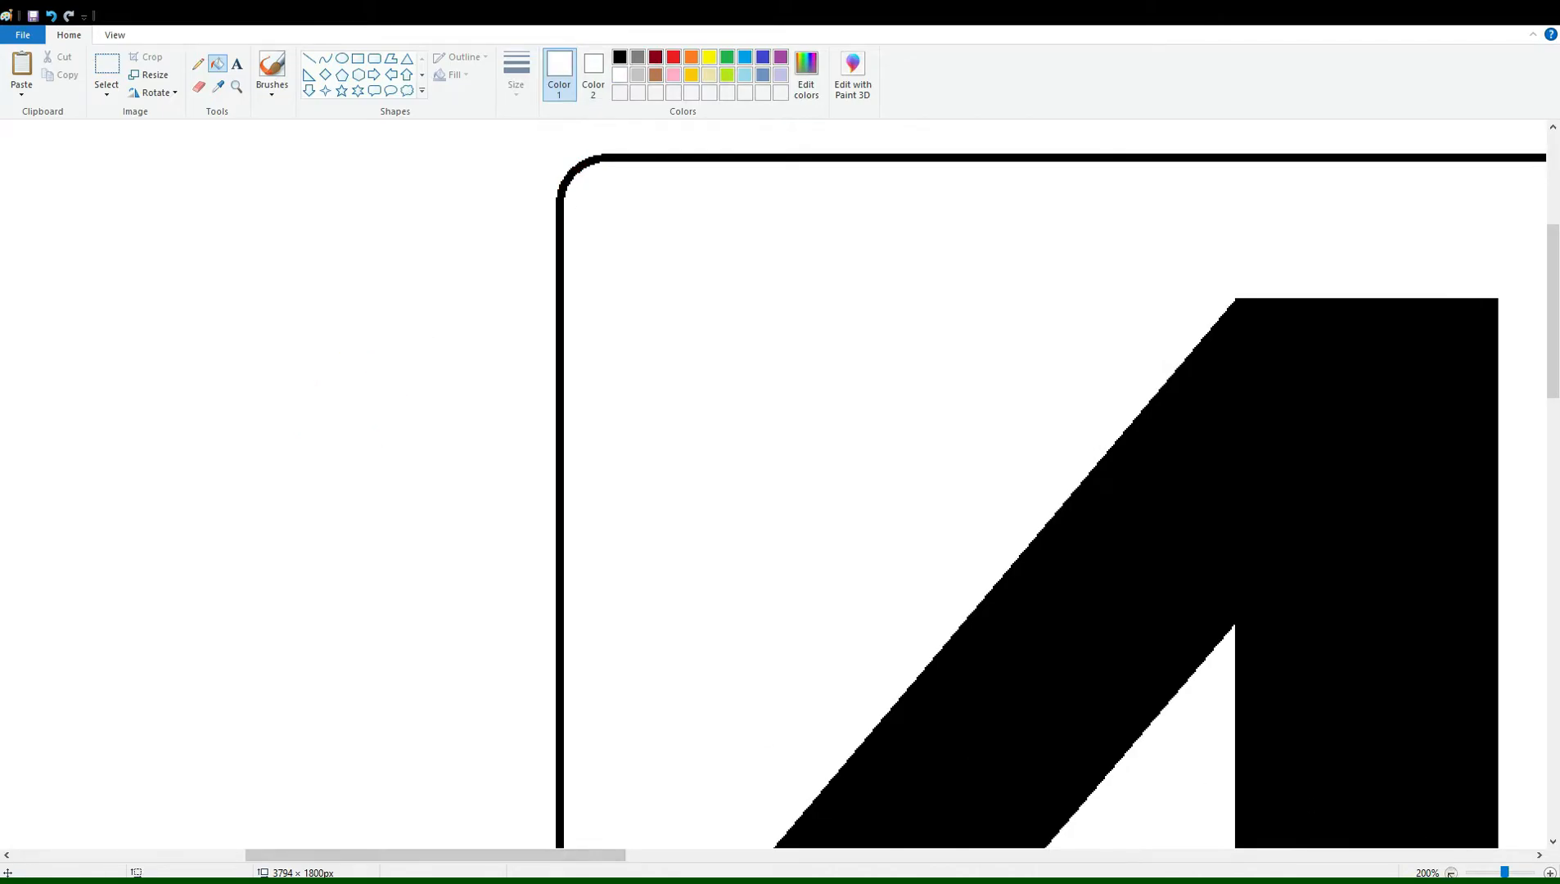
Fill the 4 and the K with a custom golden yellow.
scroll(858, 267, "down", 1)
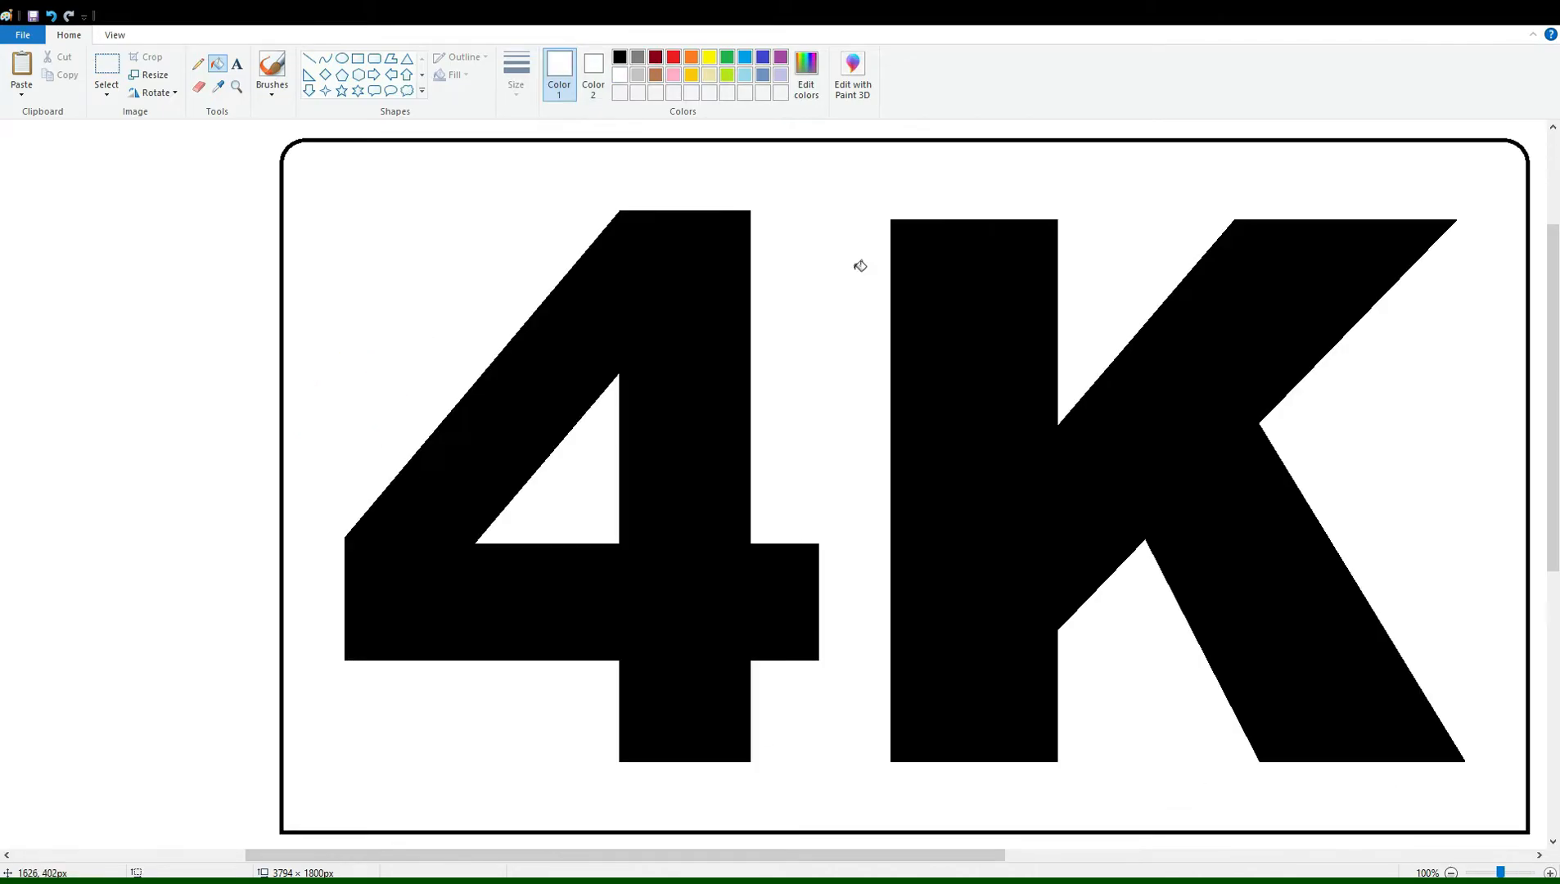
left_click(733, 425)
left_click(948, 451)
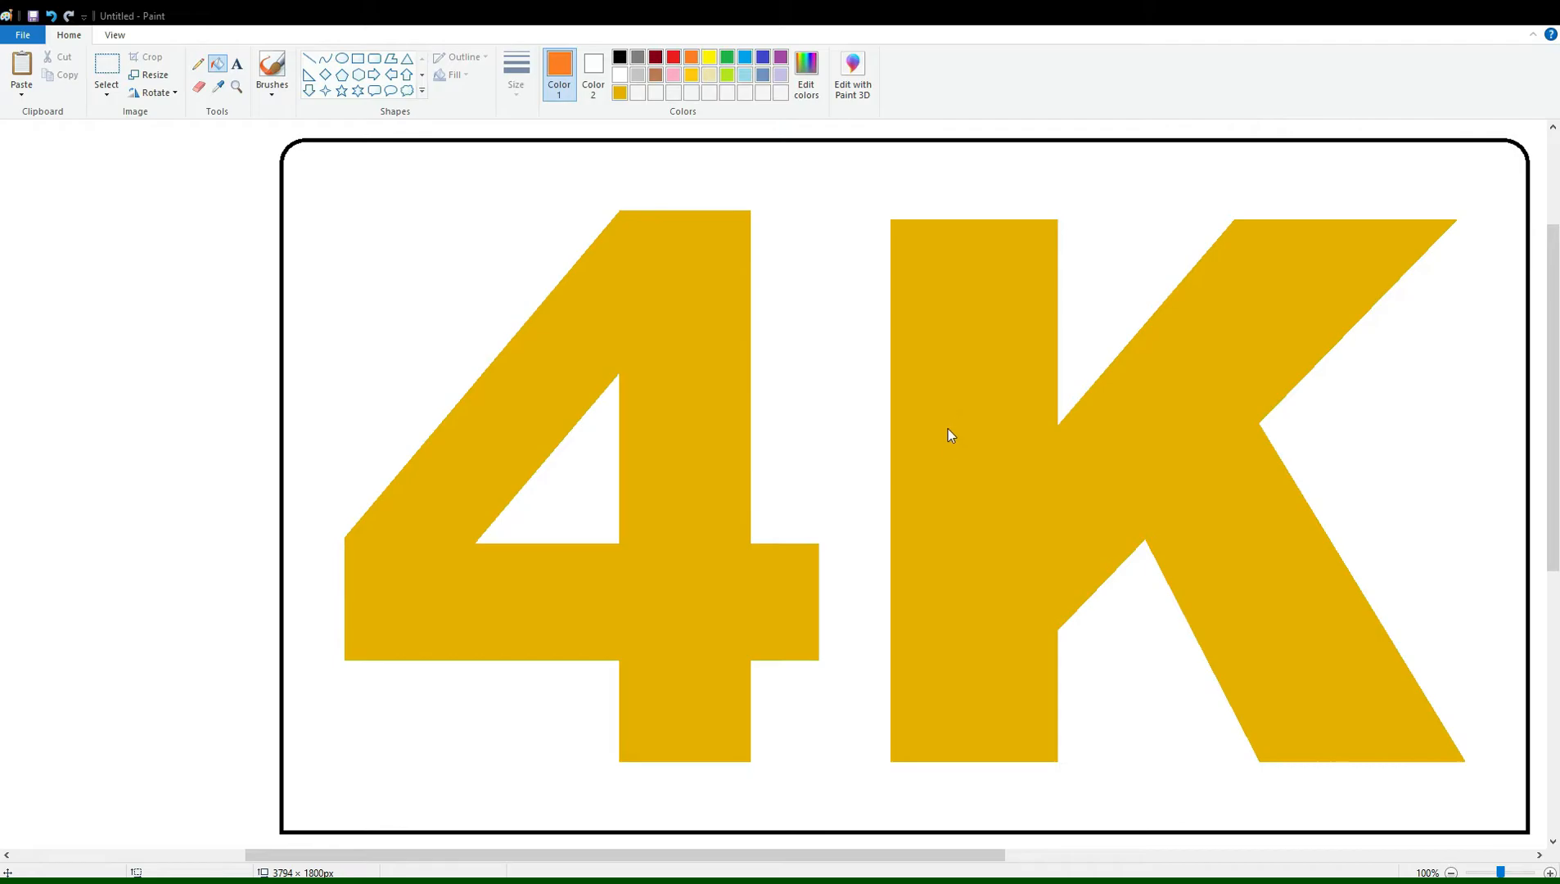
Fill the frame outline with a darker custom gold, and the background and the opening of the 4 with black.
left_click(283, 294)
left_click(575, 494)
left_click(442, 296)
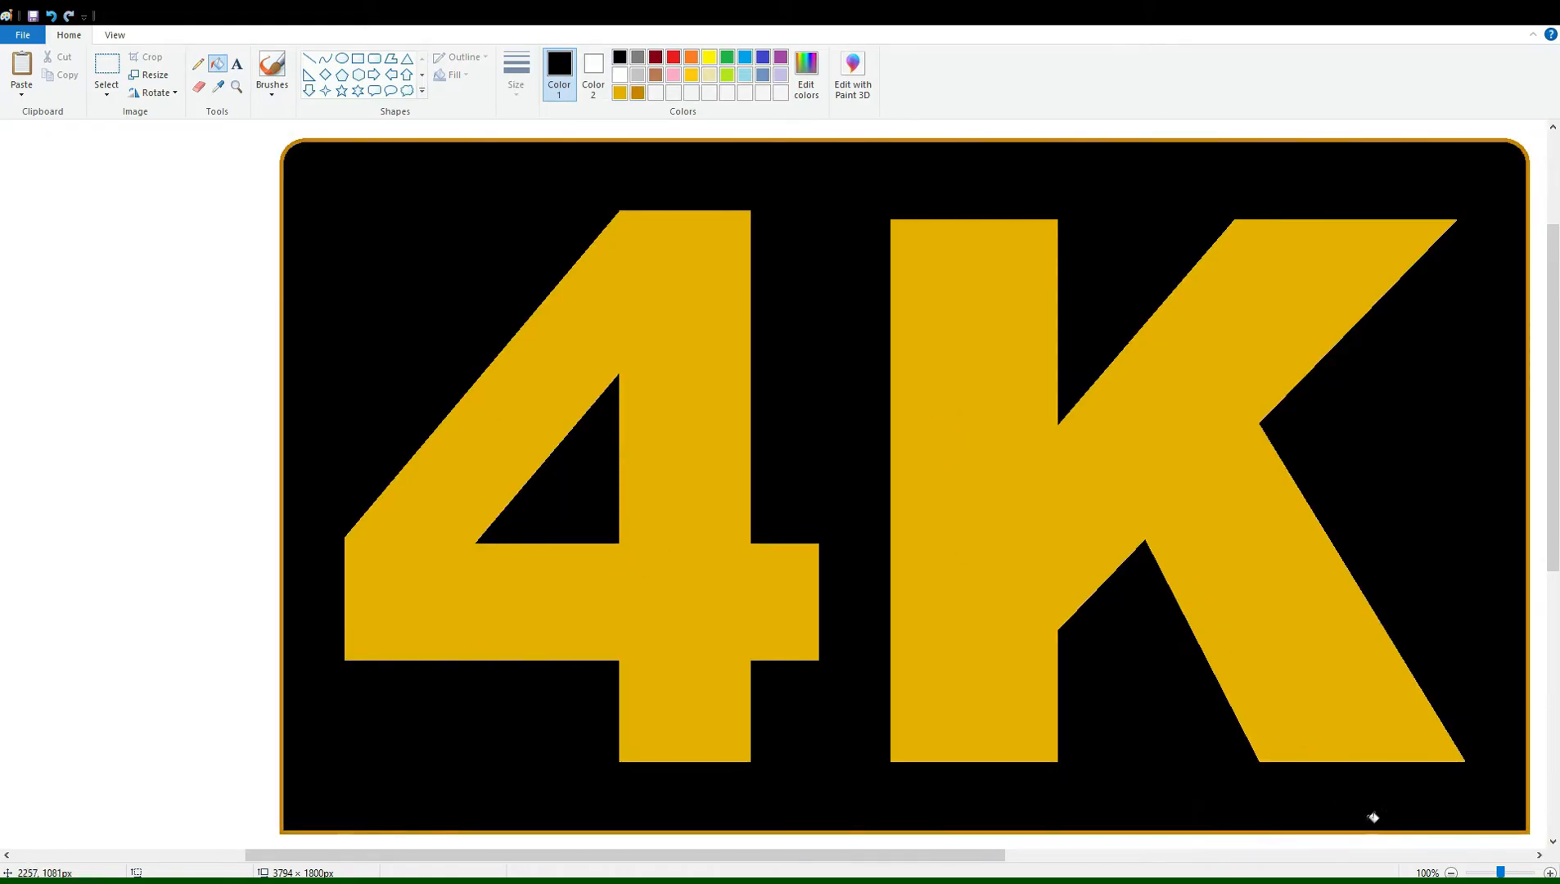
Add the text "ULTRAHD" in Arial 200 below the logo, with only "HD" in bold.
left_click(1450, 872)
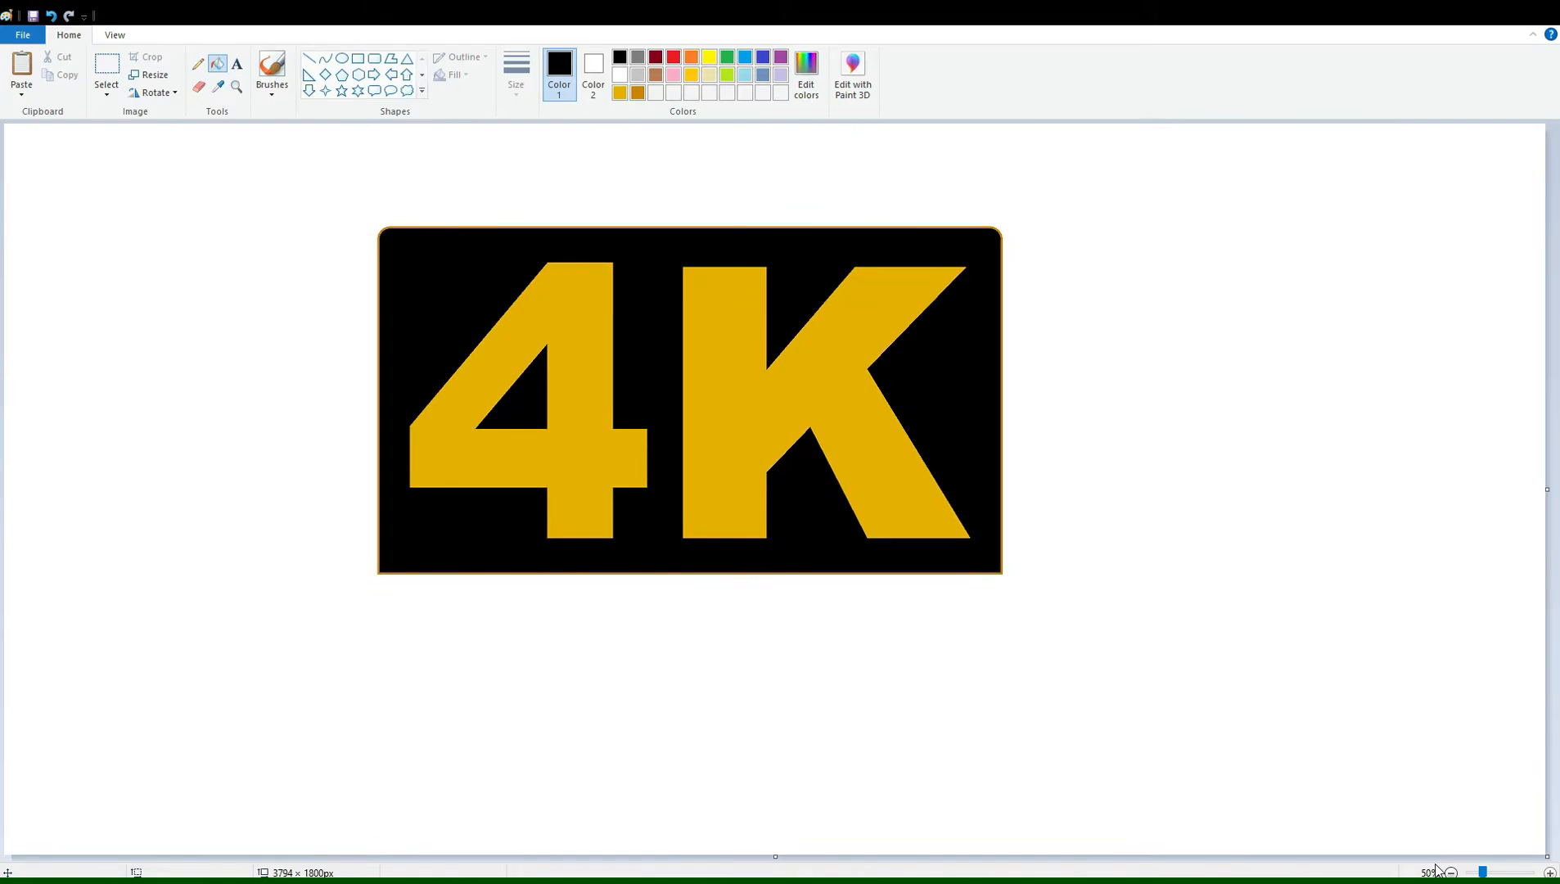
left_click(241, 66)
left_click(250, 632)
left_click_drag(897, 473, 897, 605)
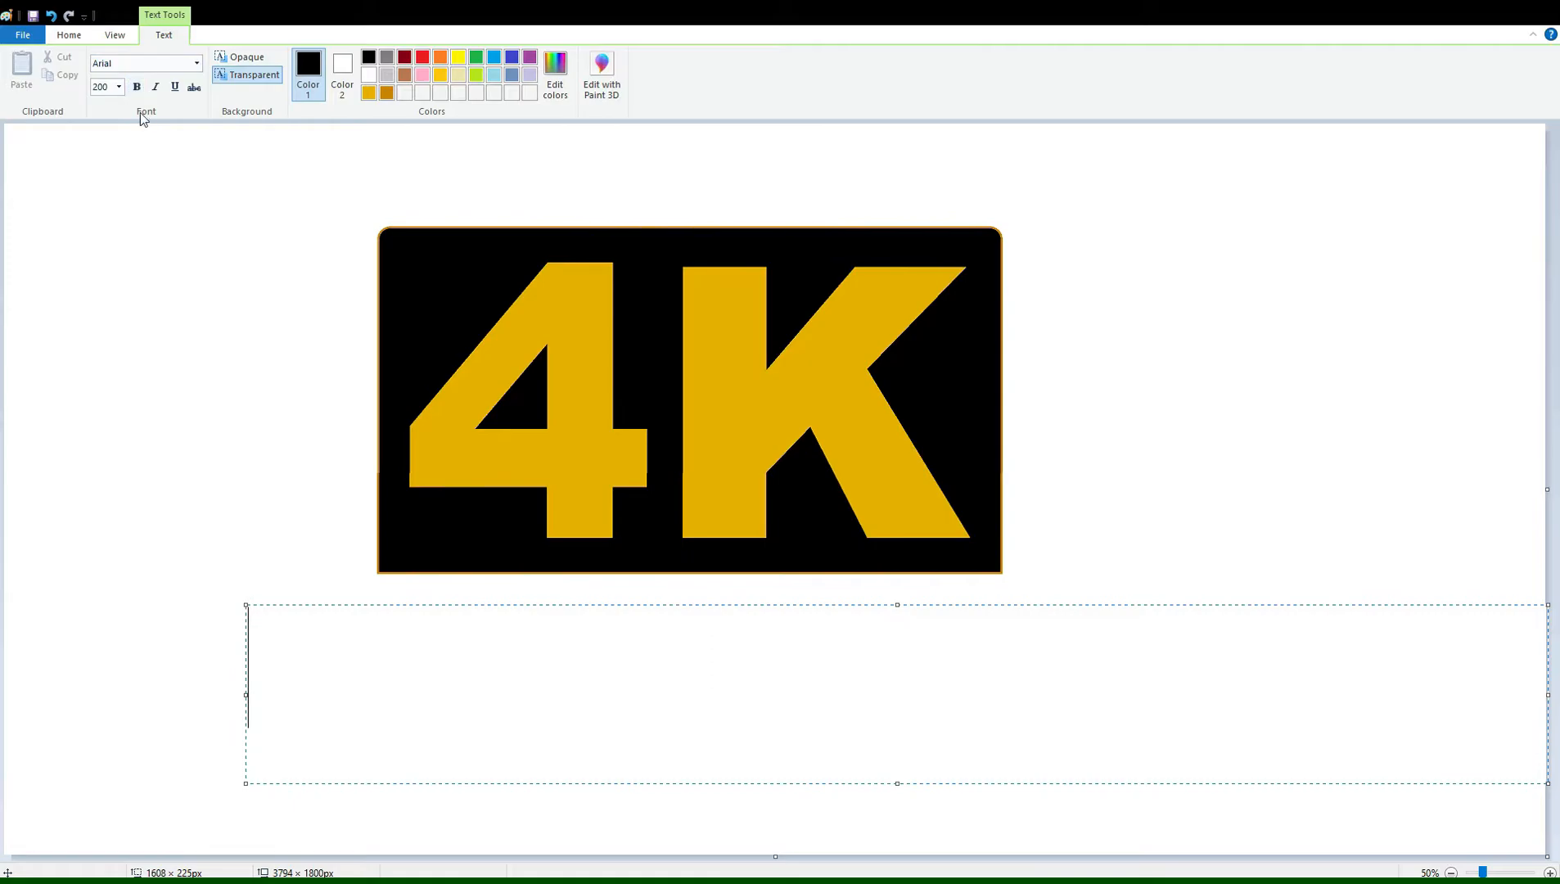
type("ULTRA")
key("ctrl+b")
type("HD")
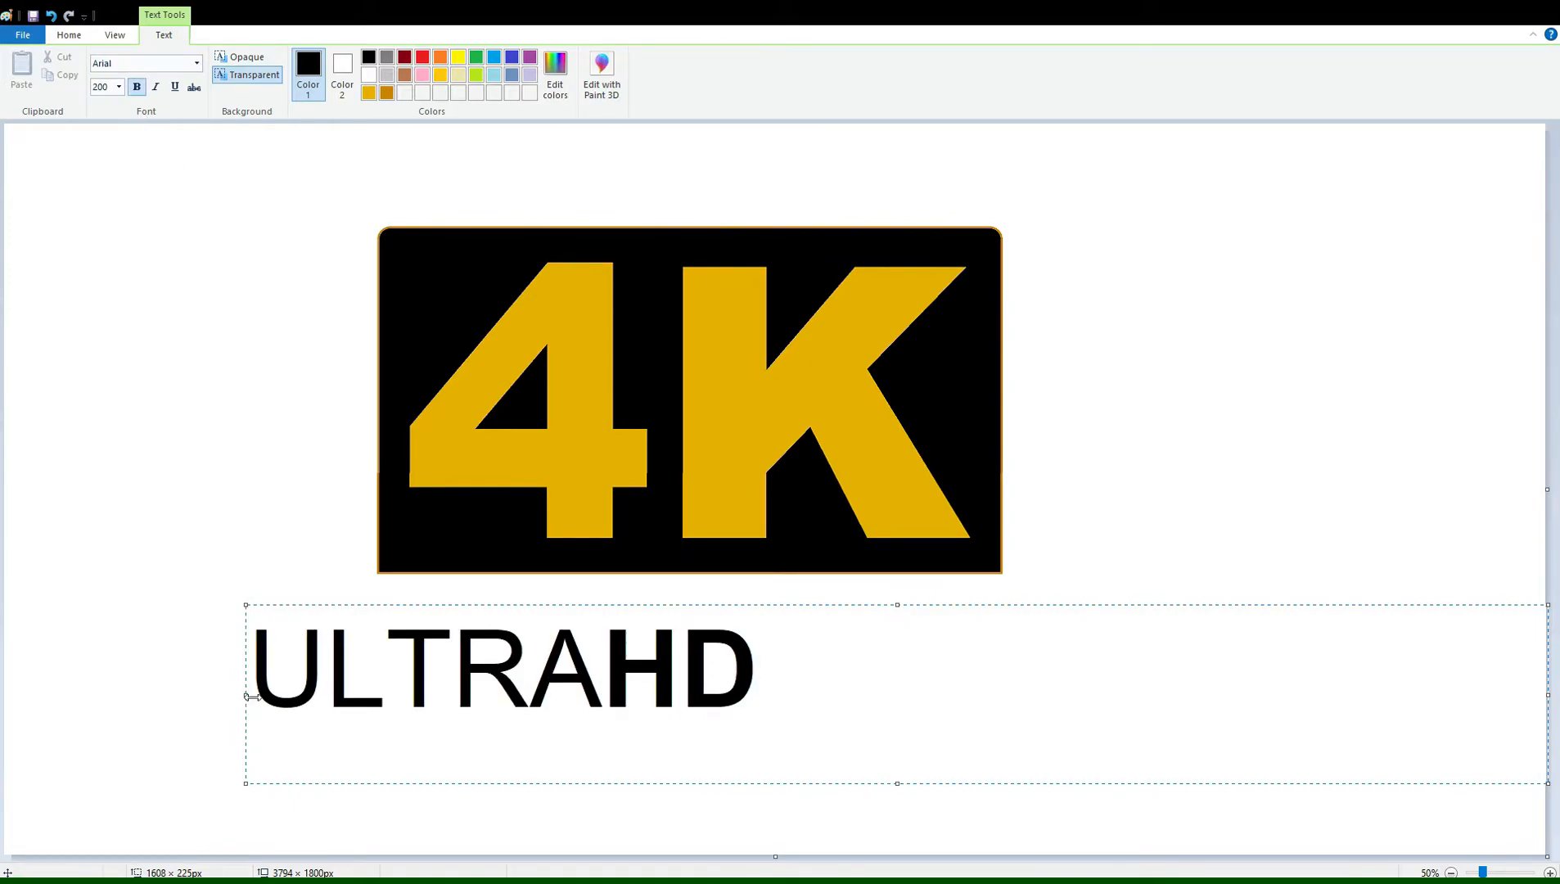
Move the text box's left edge inward under the logo, set all of its text to size 230, and place it.
left_click_drag(246, 695, 452, 695)
left_click_drag(1000, 706, 397, 698)
left_click(120, 89)
type("250")
key("Return")
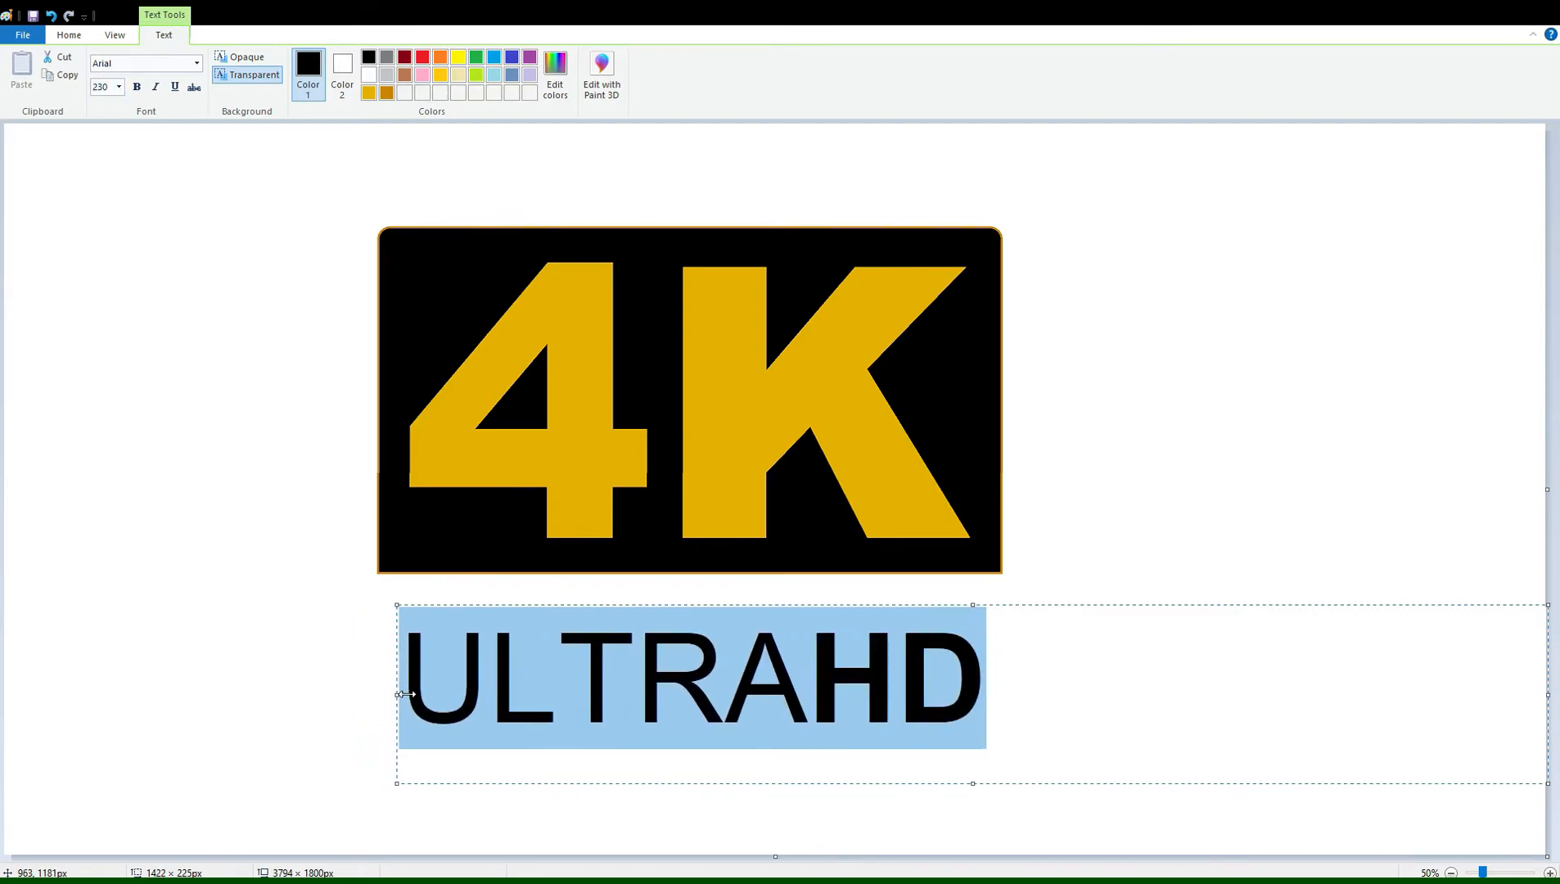
left_click(191, 192)
Copy the ULTRAHD text, undo the original placement, and paste the copy directly beneath the frame.
left_click(109, 74)
left_click_drag(371, 594, 1036, 784)
left_click(1271, 655)
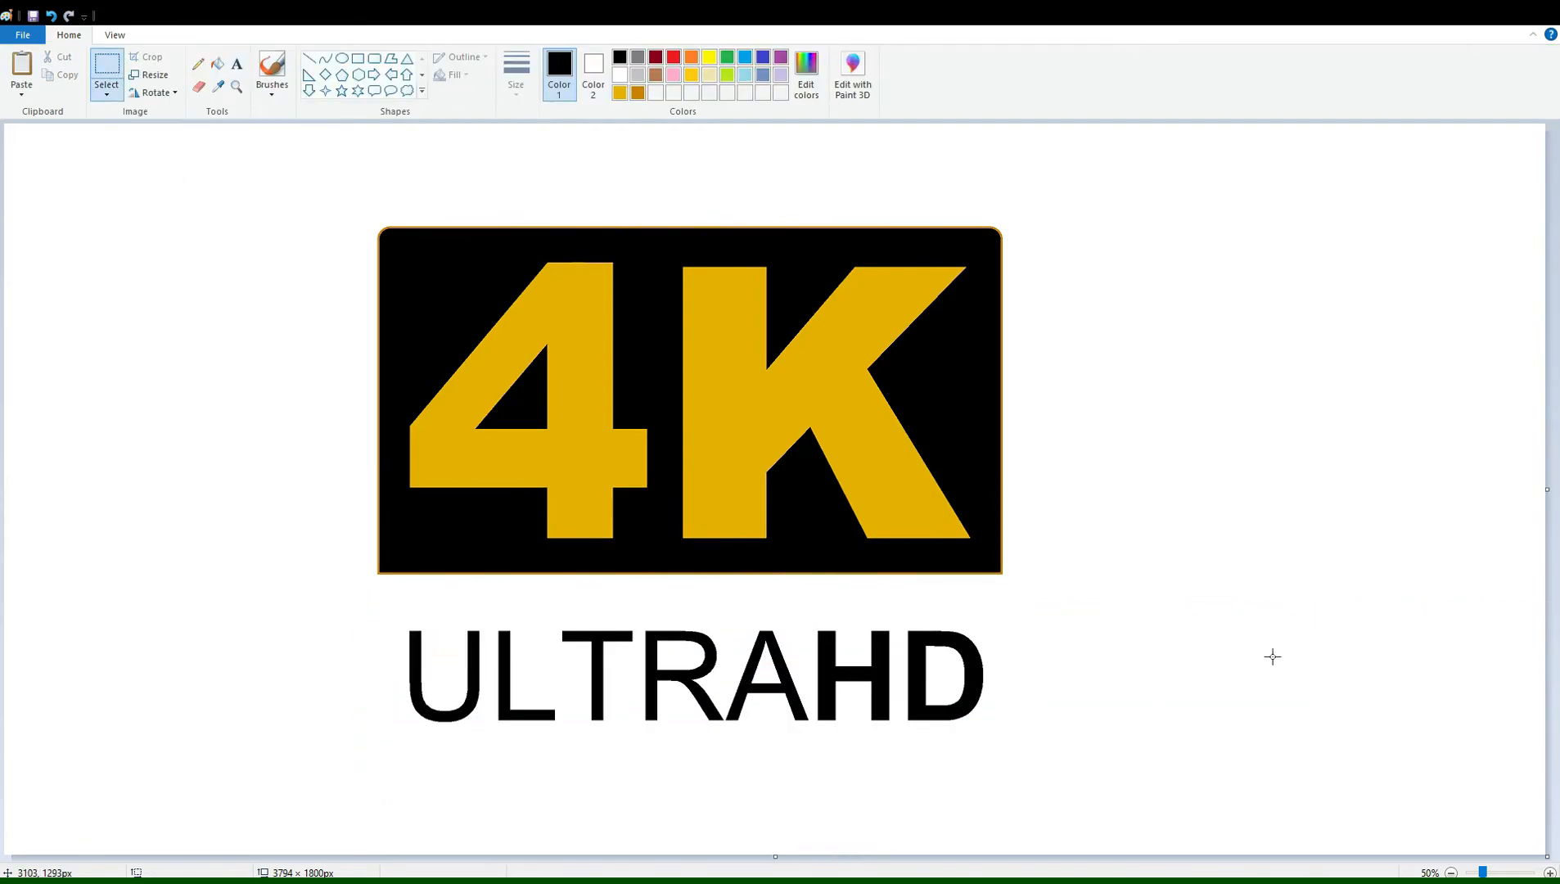
key("ctrl+z")
left_click(1549, 873)
left_click_drag(1553, 434, 1552, 695)
left_click_drag(722, 858, 1016, 861)
key("ctrl+v")
left_click_drag(696, 320, 732, 559)
Nudge the pasted ULTRAHD text left and down until it sits just below the frame with a small gap.
key("Left")
key("Left")
key("Left")
key("Left")
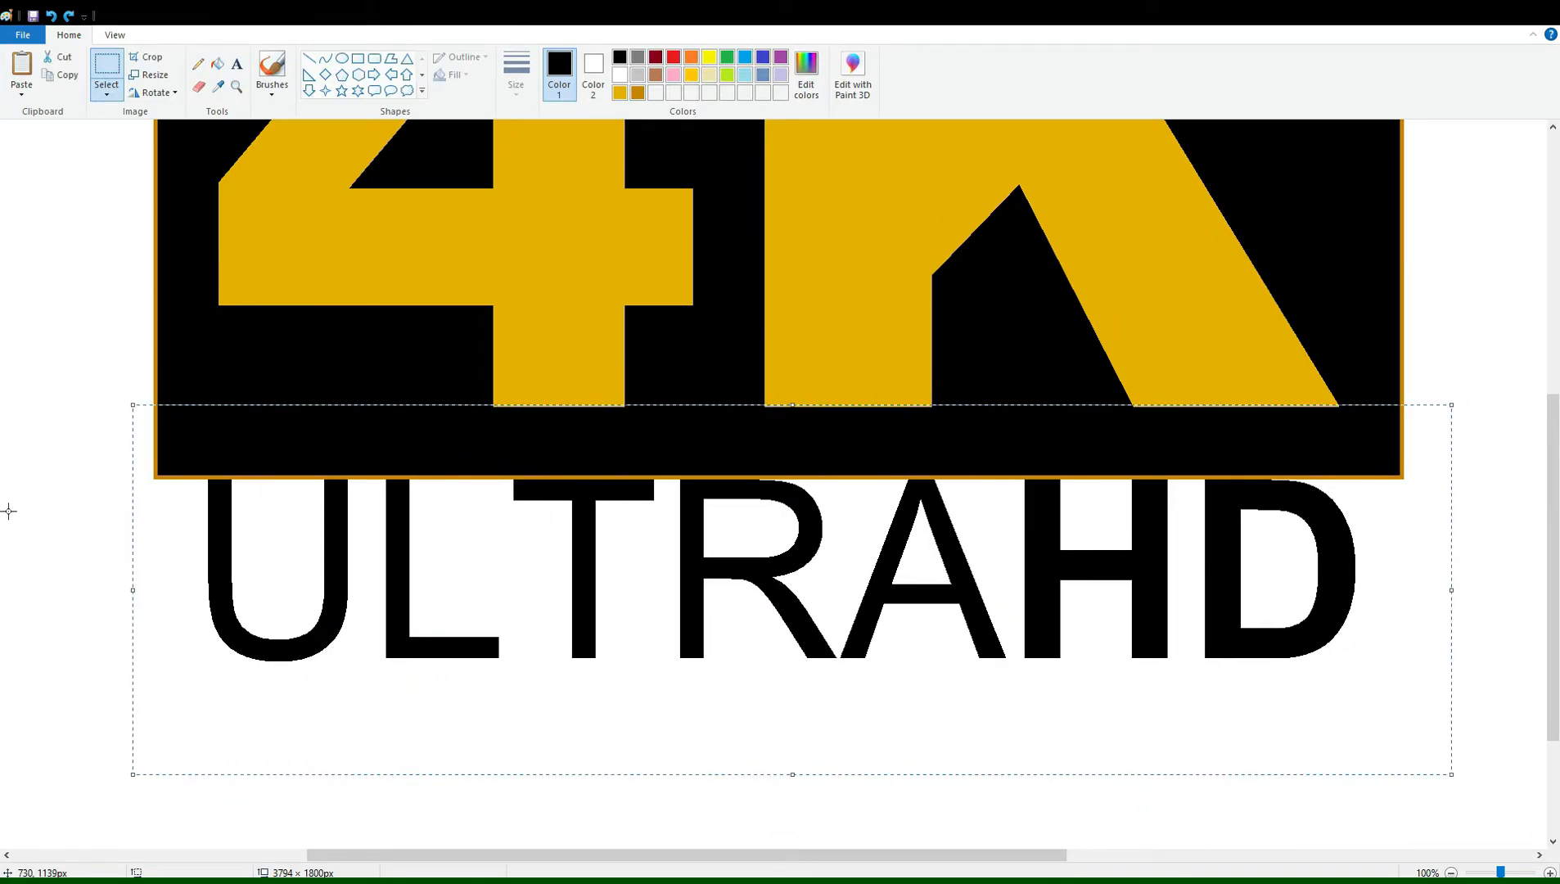
key("Down")
key("Down")
key("Down")
key("Down")
key("Down")
key("Down")
key("Down")
key("Down")
key("Down")
key("Down")
key("Down")
key("Down")
key("Down")
key("Down")
key("Down")
key("Down")
key("Down")
key("Down")
key("Down")
key("Down")
key("Up")
key("Up")
key("Up")
key("Up")
key("Up")
key("Up")
key("Up")
key("Up")
key("Up")
key("Up")
key("Up")
key("Up")
left_click(9, 511)
Draw a tall, narrow red rectangle, adjust its size, move it out to the left of the frame, and fill it with red.
left_click(1451, 873)
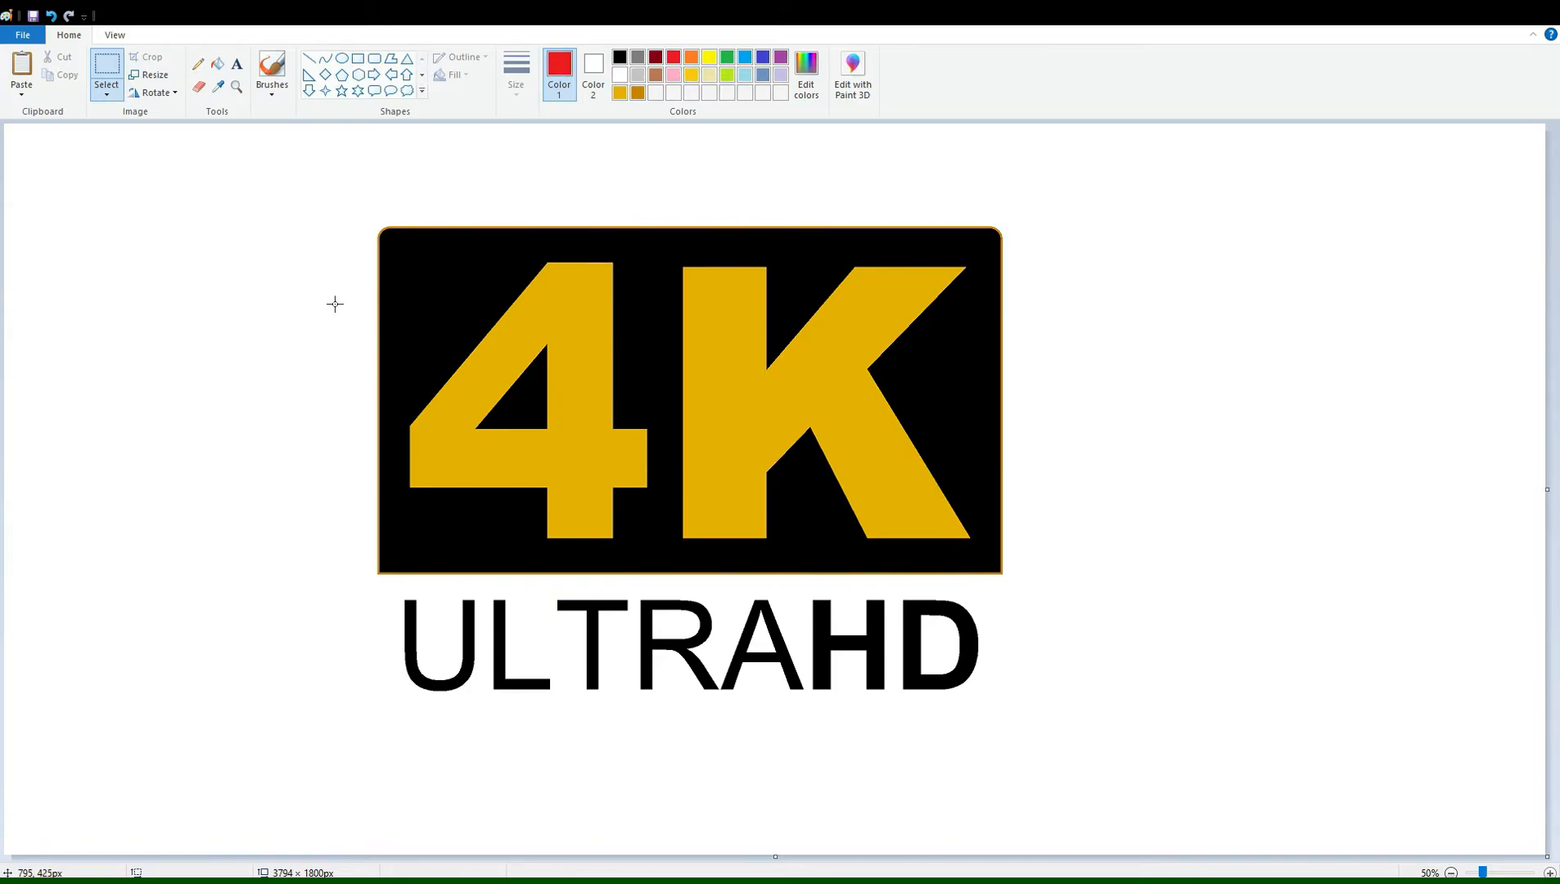
left_click(357, 59)
left_click_drag(334, 282, 371, 567)
left_click_drag(359, 488, 345, 491)
left_click_drag(322, 430, 332, 431)
mouse_move(352, 463)
left_mouse_down()
mouse_move(365, 466)
mouse_move(323, 429)
left_mouse_up()
left_click_drag(347, 456, 212, 454)
left_click(218, 64)
left_click(206, 327)
Paste a copy of the tall red bar and place it flush against the outside of the frame's left edge.
left_click(106, 67)
left_click_drag(77, 183, 338, 622)
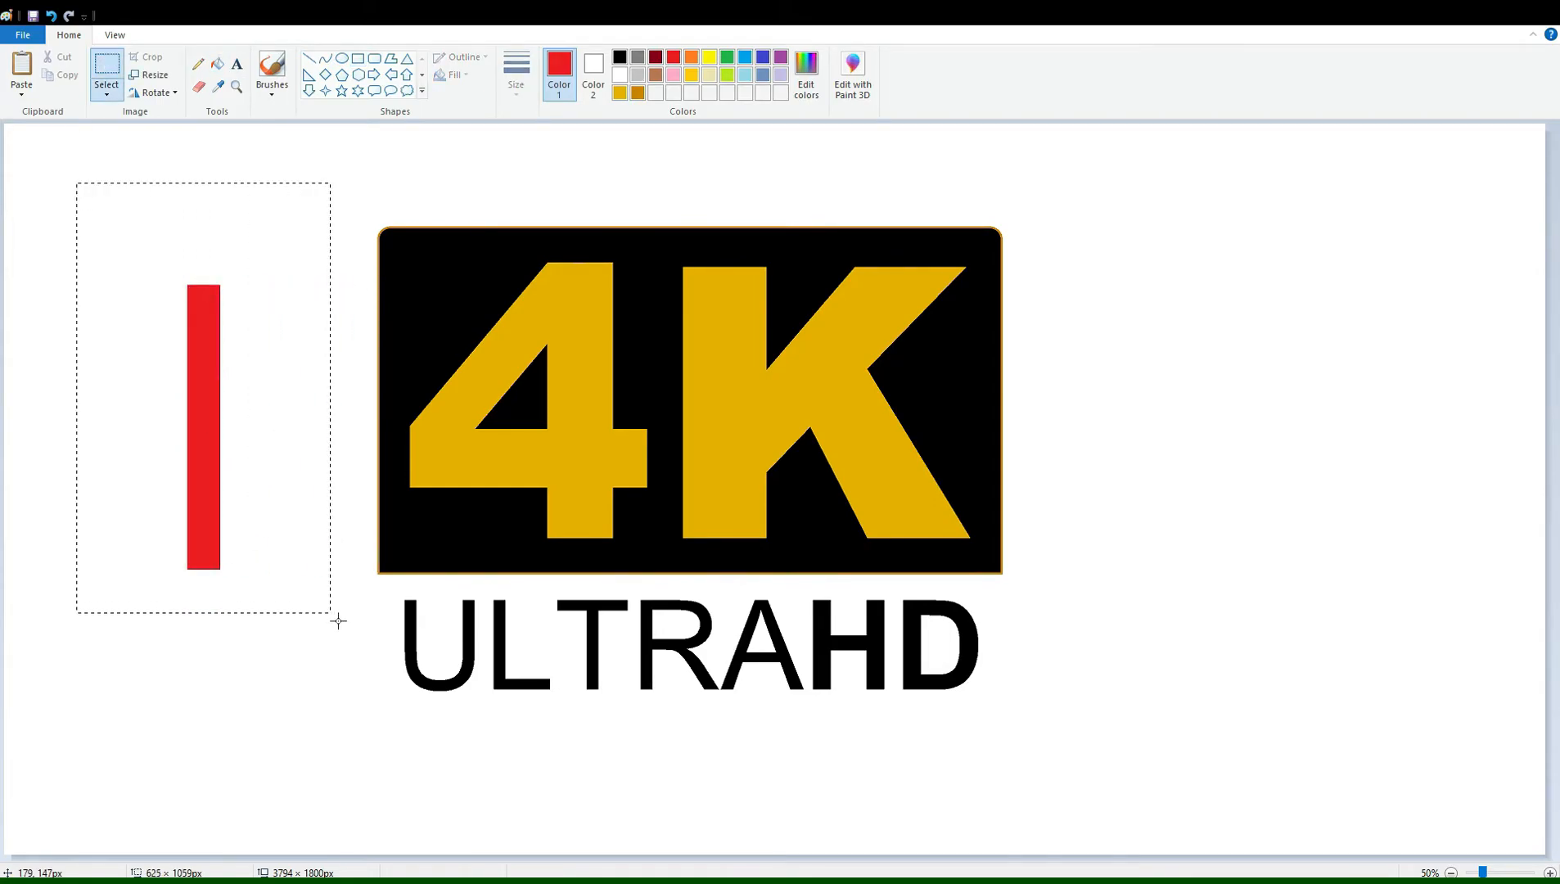
left_click(1549, 873)
key("ctrl+v")
left_click_drag(299, 483, 726, 285)
key("Right")
key("Right")
key("Right")
key("Right")
key("Right")
key("Right")
key("Right")
key("Right")
key("Right")
key("Right")
key("Right")
key("Right")
key("Right")
key("Right")
key("Right")
key("Right")
key("Right")
key("Right")
key("Right")
key("Right")
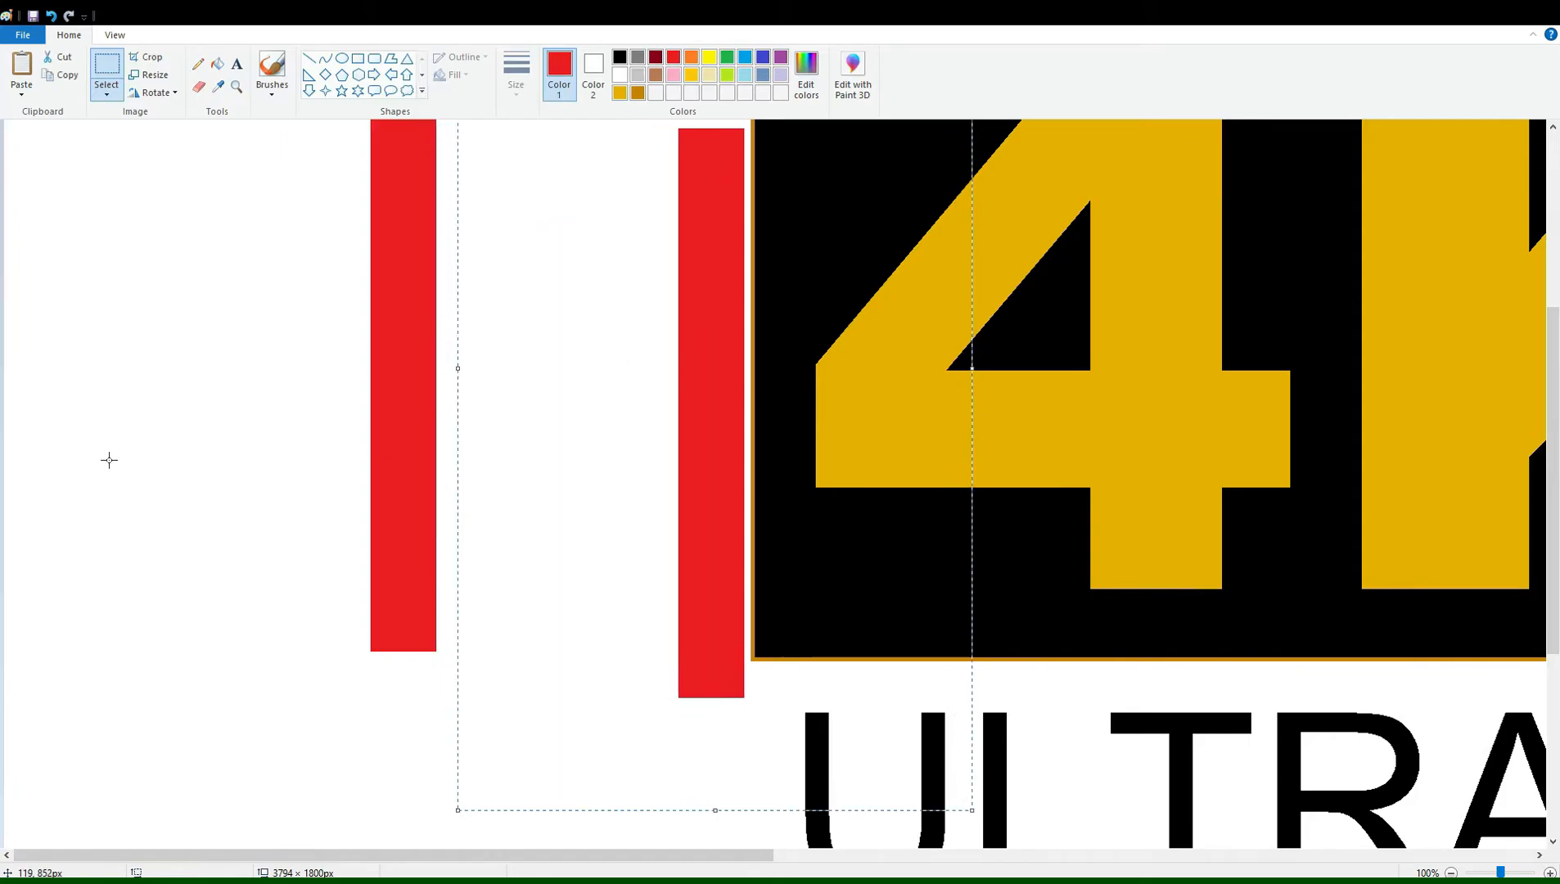
left_click(61, 503)
Paste another copy of the red bar, rotate it to horizontal, and set it directly on the frame's top edge.
scroll(62, 502, "up", 5)
left_click_drag(719, 856, 1002, 859)
key("ctrl+v")
left_click(160, 93)
left_click(176, 113)
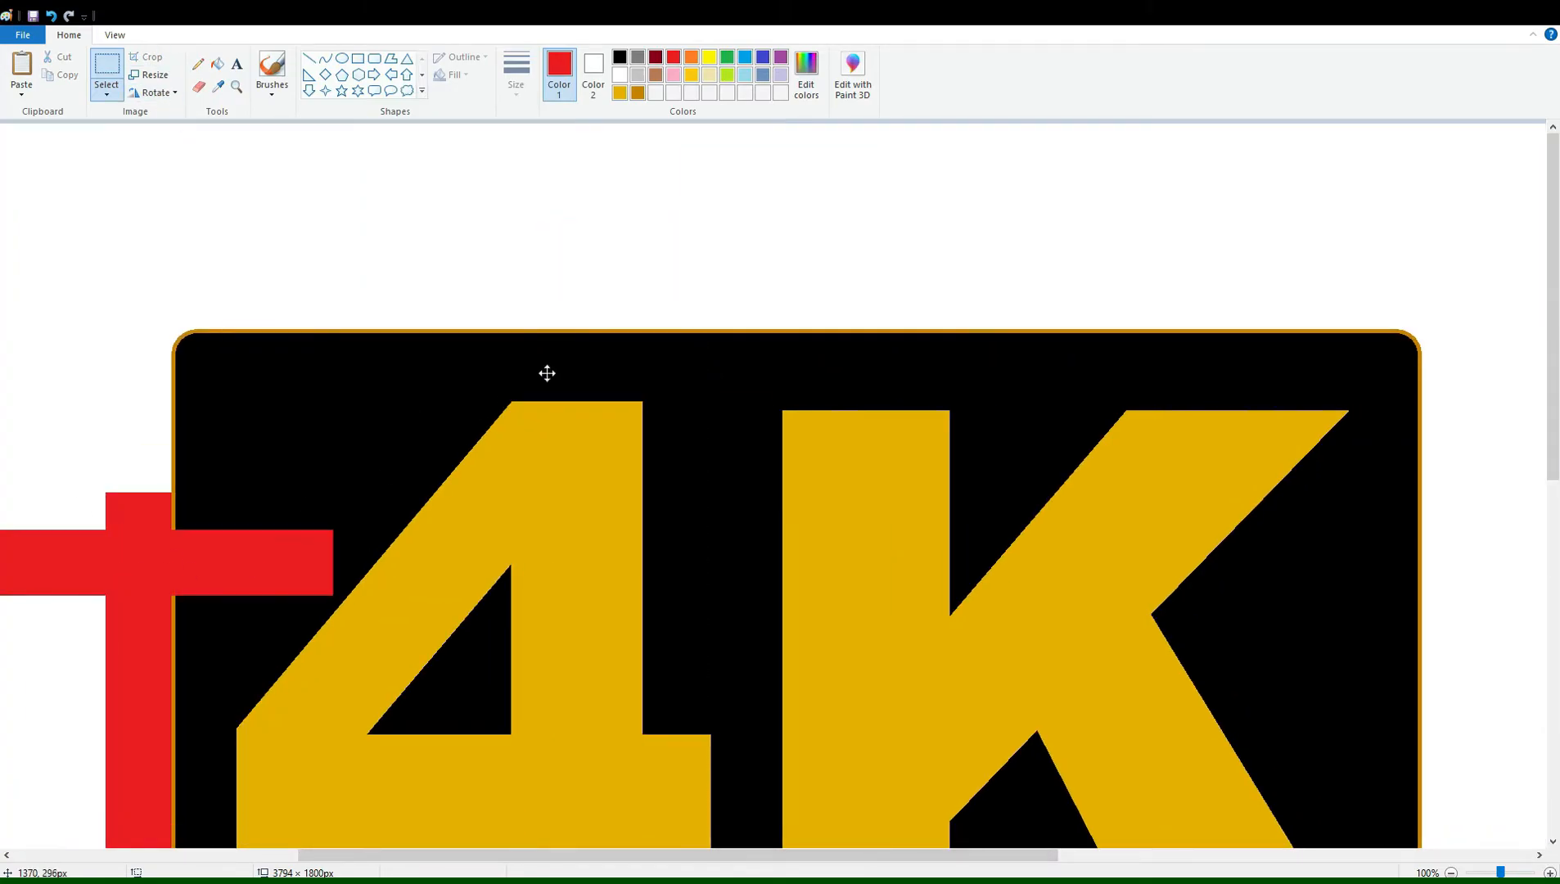
left_click_drag(508, 401, 1032, 109)
left_click_drag(1228, 275, 1244, 276)
key("Down")
key("Down")
key("Down")
key("Down")
key("Down")
key("Down")
key("Down")
key("Down")
key("Down")
key("Down")
key("Down")
key("Down")
key("Down")
key("Down")
key("Down")
key("Down")
key("Down")
key("Down")
key("Down")
key("Down")
left_click(236, 306)
Paste another upright red bar and place it flush against the outside of the frame's right edge.
left_click_drag(373, 855, 644, 856)
key("ctrl+v")
left_click_drag(142, 325, 936, 508)
key("Left")
key("Left")
key("Left")
key("Left")
key("Left")
key("Left")
key("Left")
key("Left")
key("Left")
key("Left")
key("Left")
key("Left")
key("Left")
key("Left")
key("Left")
key("Left")
key("Left")
key("Left")
key("Left")
key("Left")
left_click(509, 509)
Paste a further copy of the red bar, rotate it to horizontal, and move it up against the underside of the ULTRAHD text.
scroll(508, 509, "down", 8)
left_click_drag(639, 856, 474, 859)
key("ctrl+v")
left_click(170, 94)
left_click(176, 113)
left_click_drag(353, 393, 446, 619)
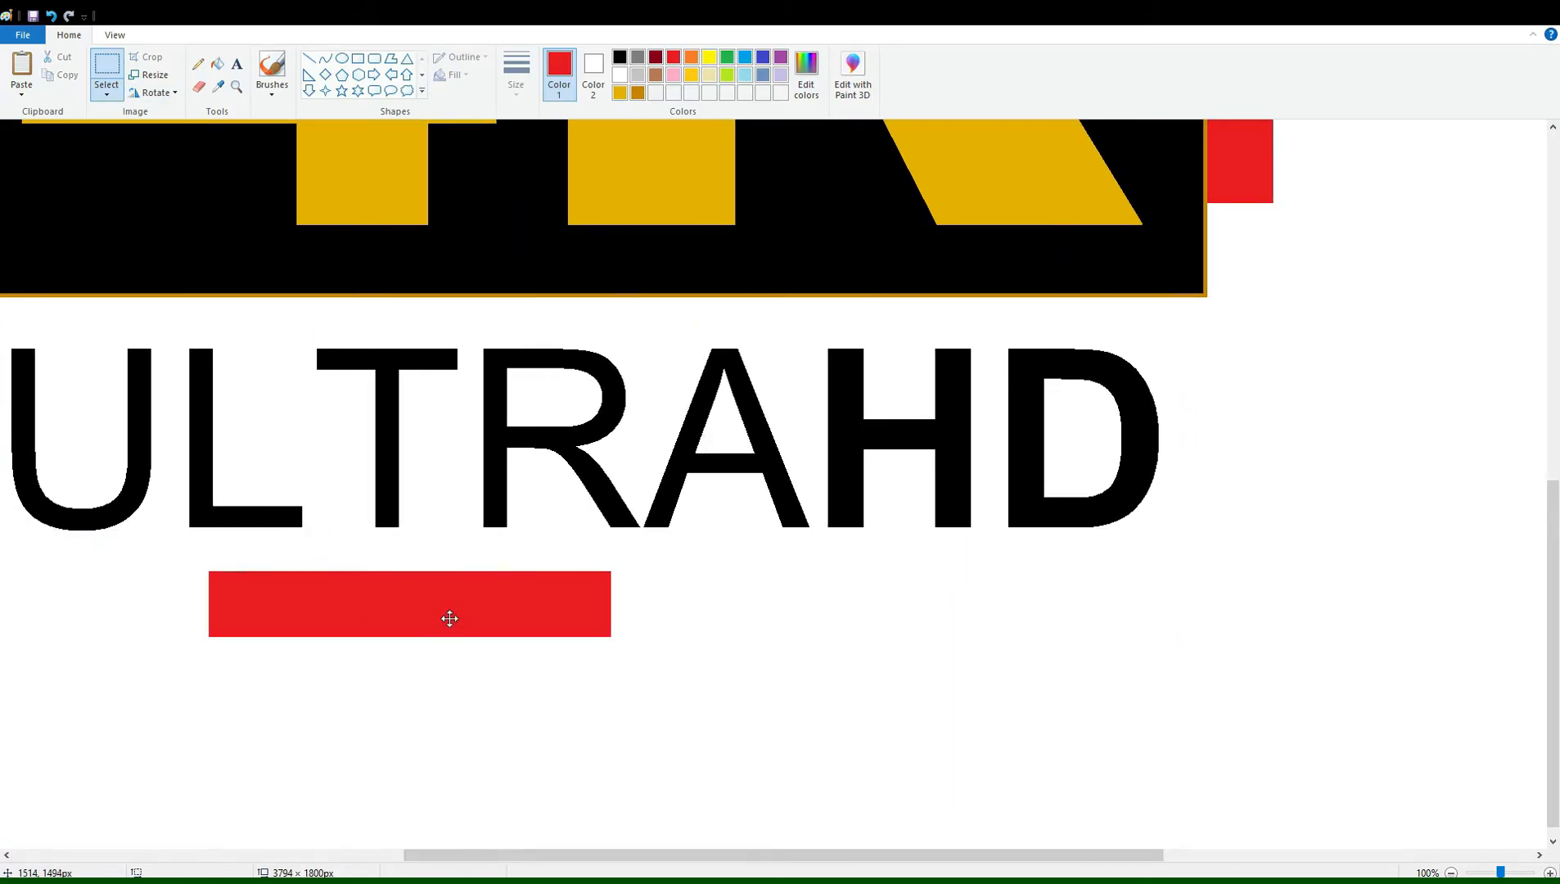
left_click_drag(980, 607, 1051, 607)
key("Up")
key("Up")
key("Up")
key("Up")
key("Up")
key("Up")
key("Up")
key("Up")
key("Up")
key("Up")
key("Up")
key("Up")
key("Up")
key("Up")
key("Up")
key("Up")
key("Up")
key("Up")
key("Up")
key("Up")
left_click(69, 626)
Draw a long horizontal black line in the empty area below the logo with the Line tool.
left_click(1451, 873)
left_click(309, 58)
left_click(620, 57)
left_click_drag(210, 768, 225, 775)
left_click_drag(1072, 776, 1173, 779)
Select the long black line below the logo, paste a copy, and set it against the underside of the red bar below ULTRAHD.
left_click(107, 70)
left_click_drag(180, 738, 1217, 819)
left_click(1550, 872)
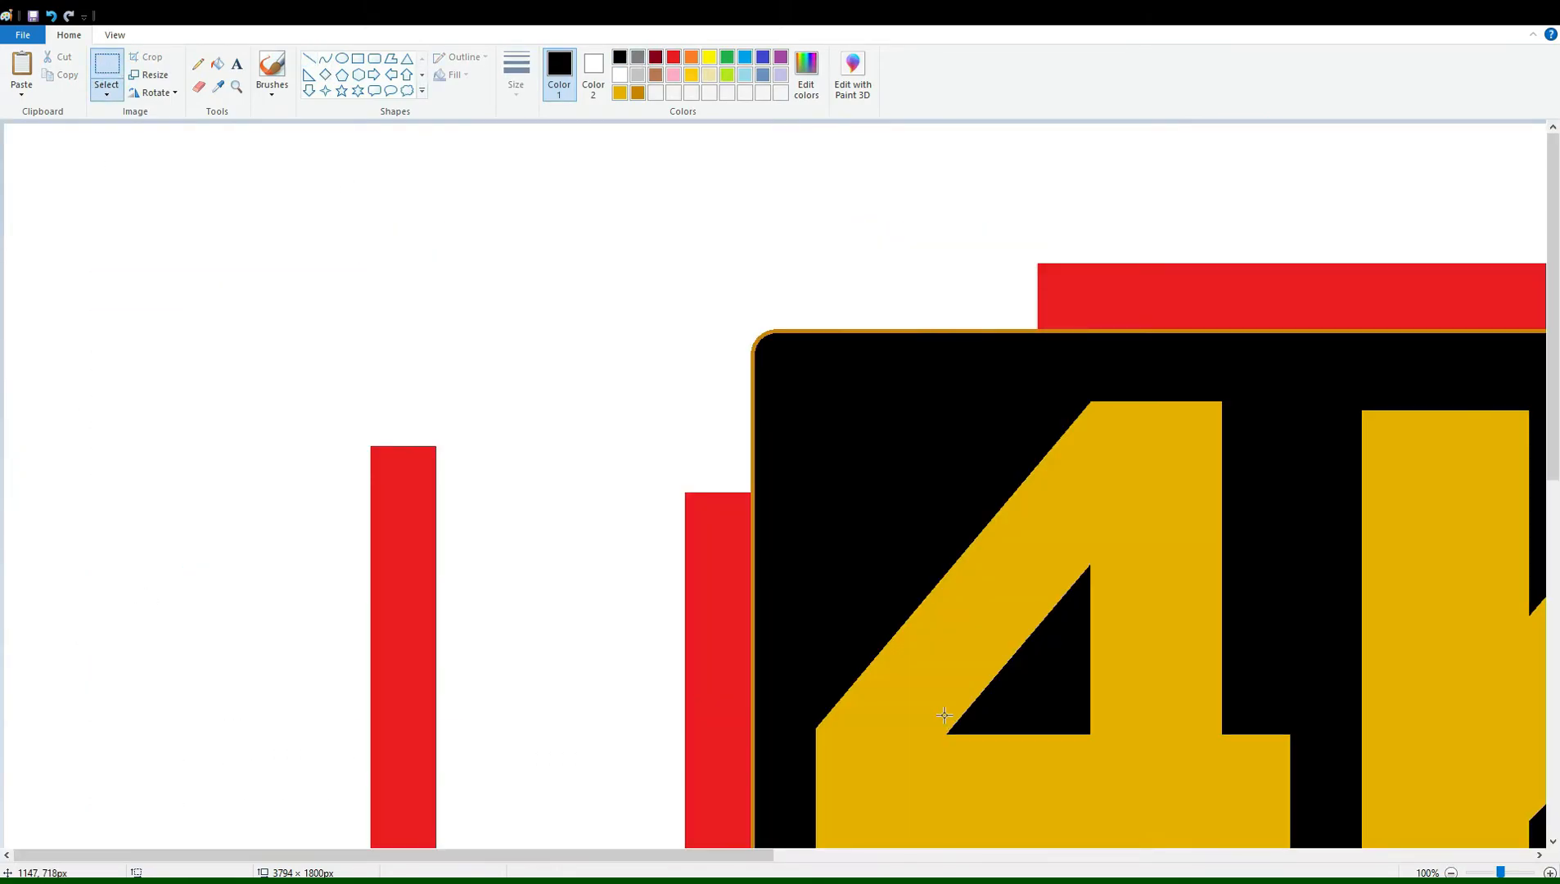
scroll(945, 717, "down", 8)
left_click_drag(694, 856, 975, 860)
key("ctrl+v")
key("Down")
key("Down")
key("Down")
key("Down")
key("Down")
key("Down")
key("Down")
key("Down")
key("Down")
key("Down")
key("Down")
key("Down")
key("Down")
key("Down")
key("Down")
key("Down")
key("Down")
key("Down")
key("Down")
key("Down")
key("Down")
key("Down")
key("Down")
key("Down")
key("Down")
key("Down")
key("Down")
key("Down")
key("Down")
key("Down")
key("Down")
key("Down")
key("Down")
key("Down")
key("Down")
key("Down")
key("Down")
key("Down")
key("Down")
key("Down")
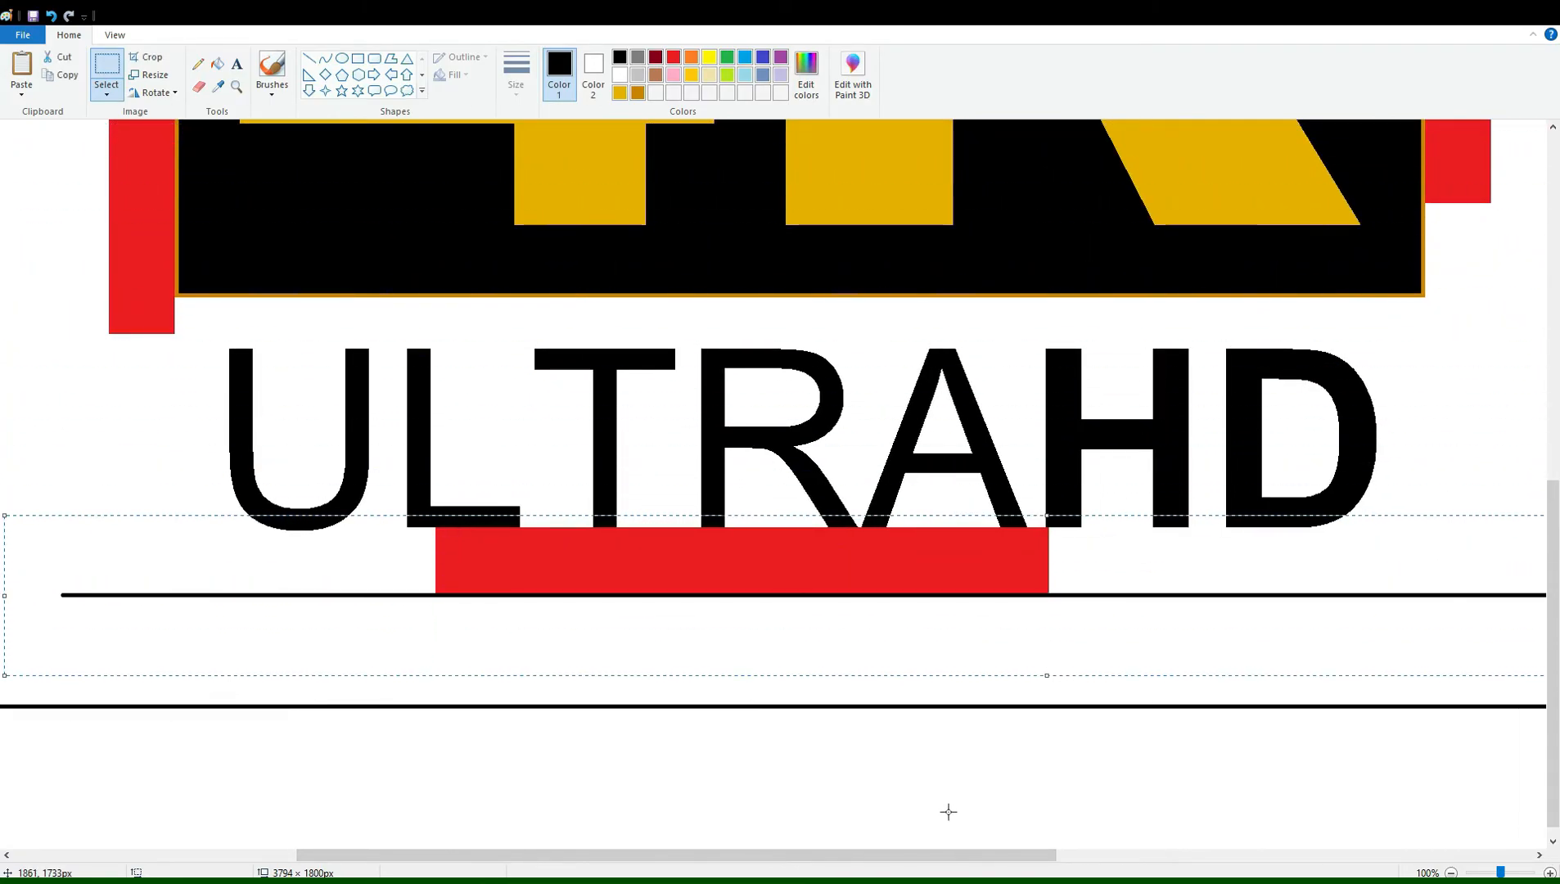
Paste another copy of the black line, rotate it to vertical, and place it along the outer side of the red bar left of the frame.
left_click_drag(647, 855, 458, 855)
scroll(658, 734, "up", 3)
key("ctrl+v")
left_click(154, 92)
left_click(180, 112)
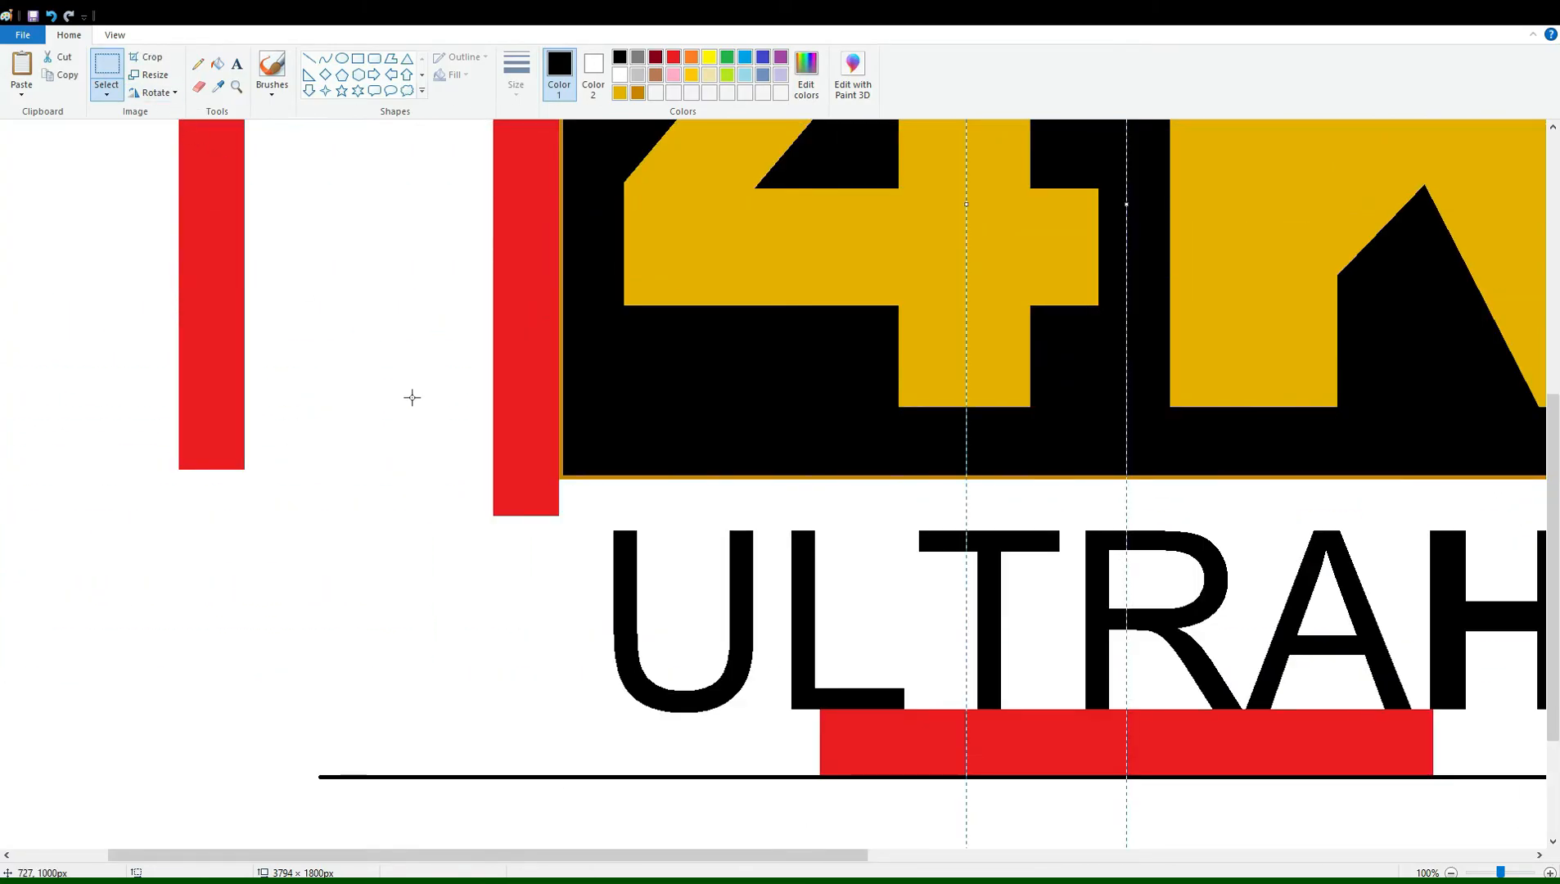
key("Right")
key("Right")
key("Right")
key("Right")
key("Right")
key("Right")
key("Right")
key("Right")
key("Right")
key("Right")
key("Right")
key("Right")
key("Right")
key("Right")
key("Right")
key("Right")
key("Right")
key("Right")
key("Right")
key("Right")
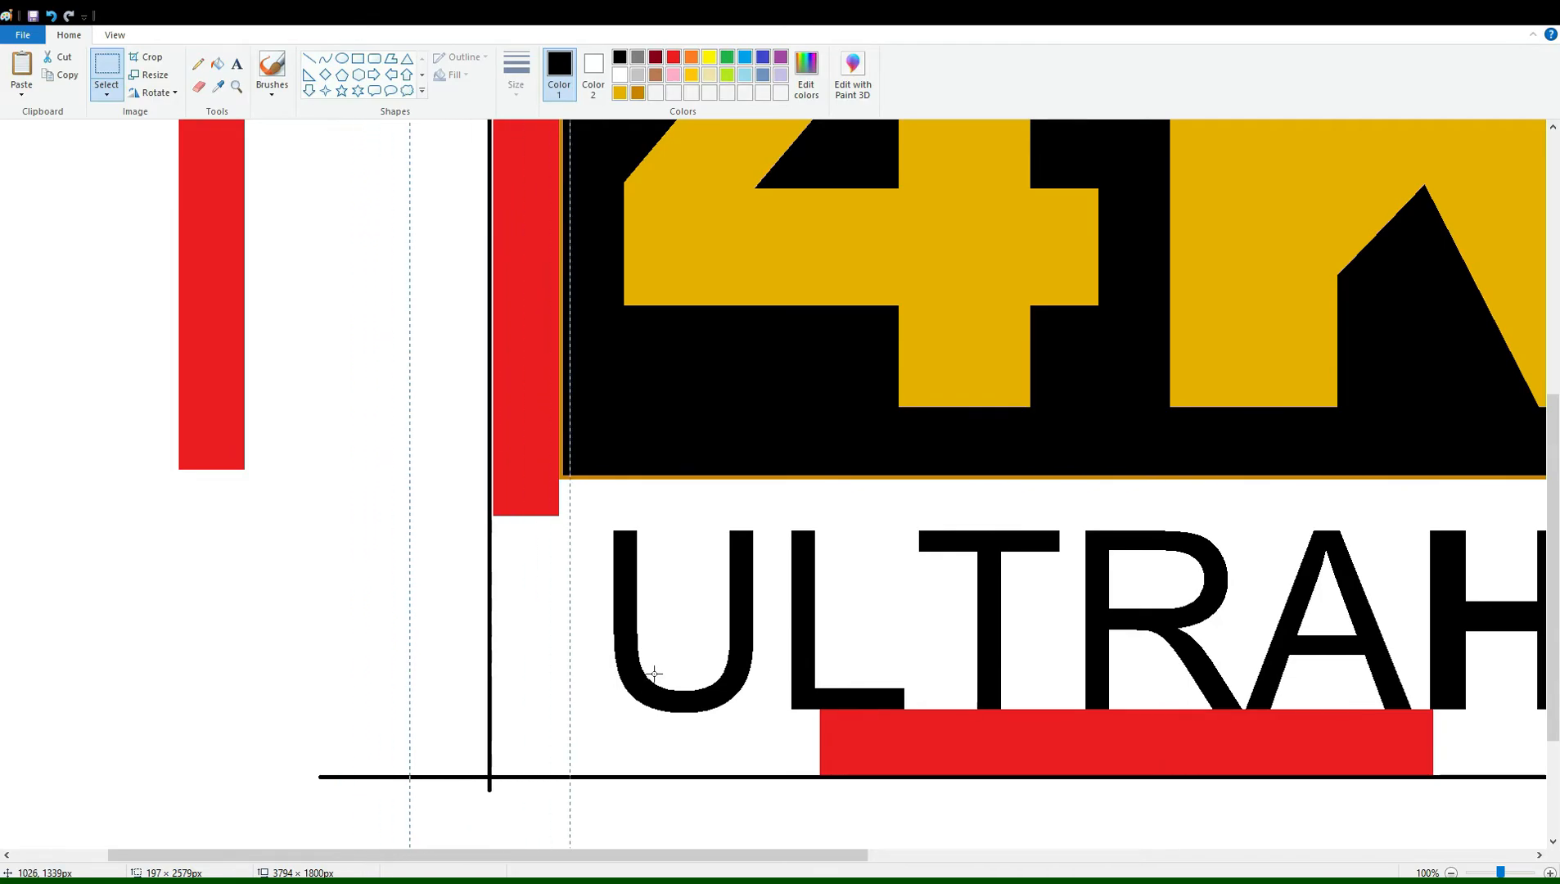
Paste a further horizontal copy of the black line and move it onto the upper edge of the red bar above the frame.
scroll(1216, 620, "up", 7)
key("ctrl+v")
key("Down")
key("Down")
key("Down")
key("Down")
key("Down")
key("Down")
key("Down")
key("Down")
key("Down")
key("Down")
key("Down")
key("Down")
key("Down")
key("Down")
key("Down")
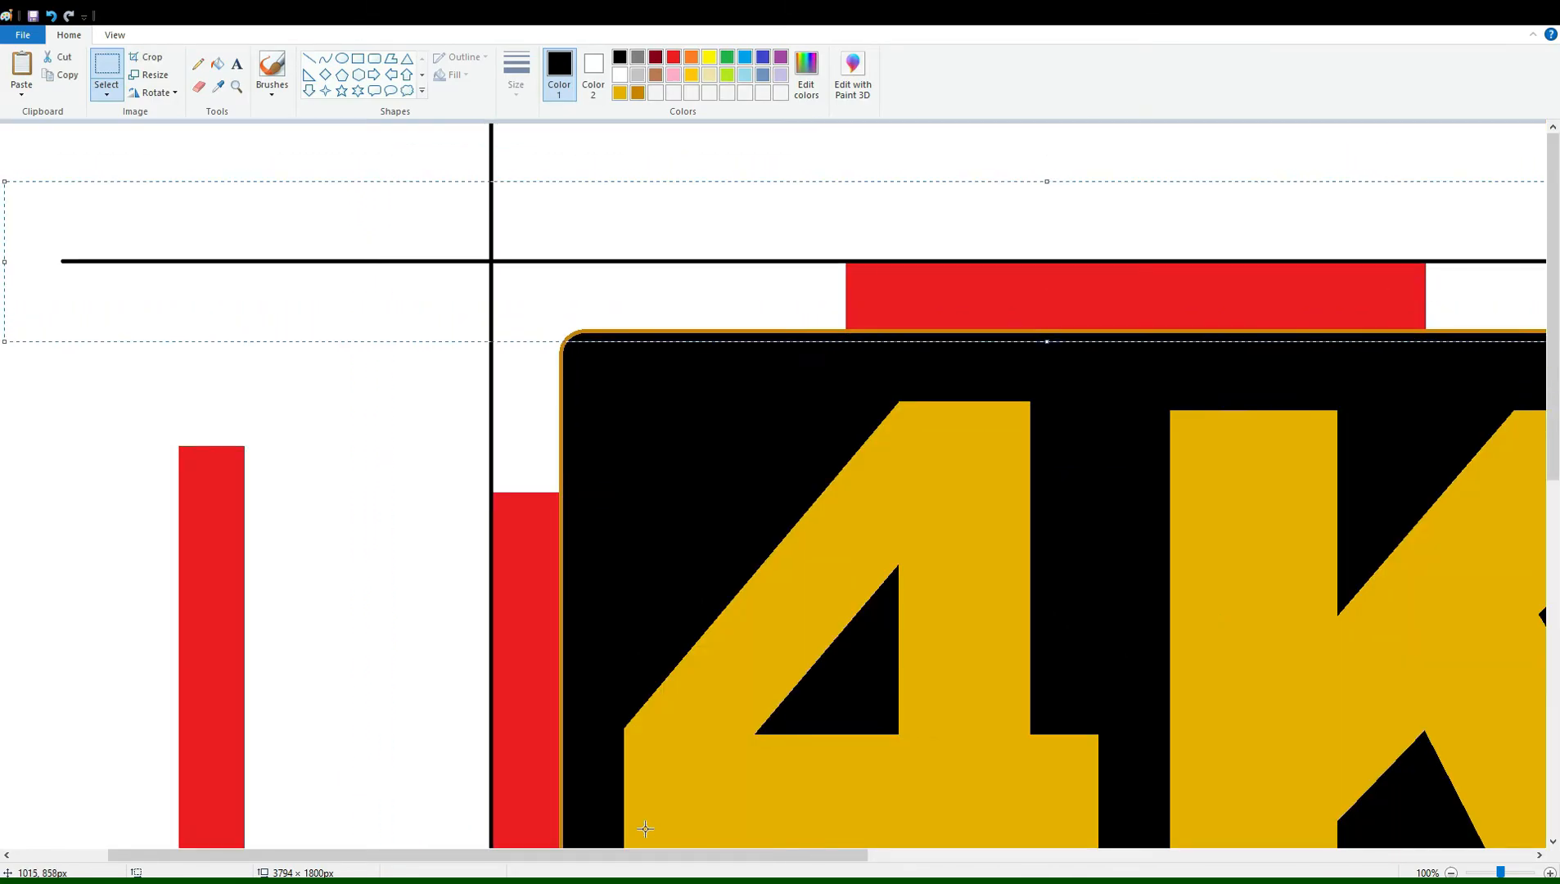
Paste one more copy of the black line, rotate it to vertical, and move it close to the outer side of the red bar right of the frame.
left_click_drag(608, 854, 1140, 842)
key("ctrl+v")
left_click(154, 93)
left_click(180, 112)
left_click_drag(1059, 665, 1063, 720)
key("Left")
key("Left")
key("Left")
key("Left")
key("Left")
key("Left")
key("Left")
key("Left")
key("Left")
key("Left")
key("Left")
key("Left")
key("Left")
key("Left")
key("Left")
key("Left")
key("Left")
key("Left")
key("Left")
key("Left")
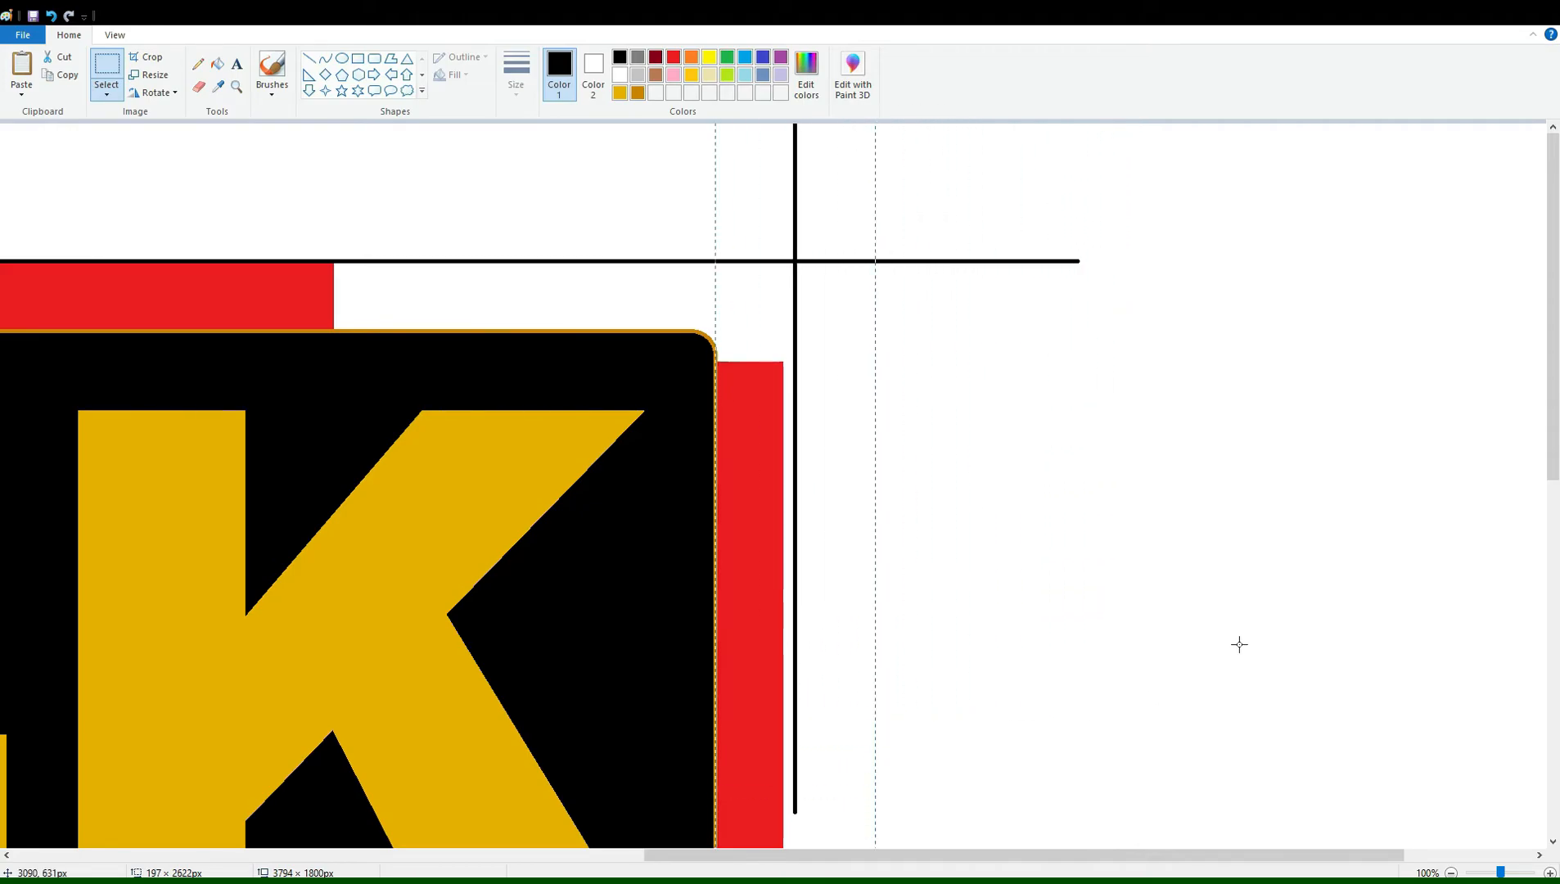
key("Left")
key("Left")
key("Left")
key("Left")
key("Left")
key("Left")
key("Left")
key("Left")
key("Left")
key("Left")
key("Left")
key("Left")
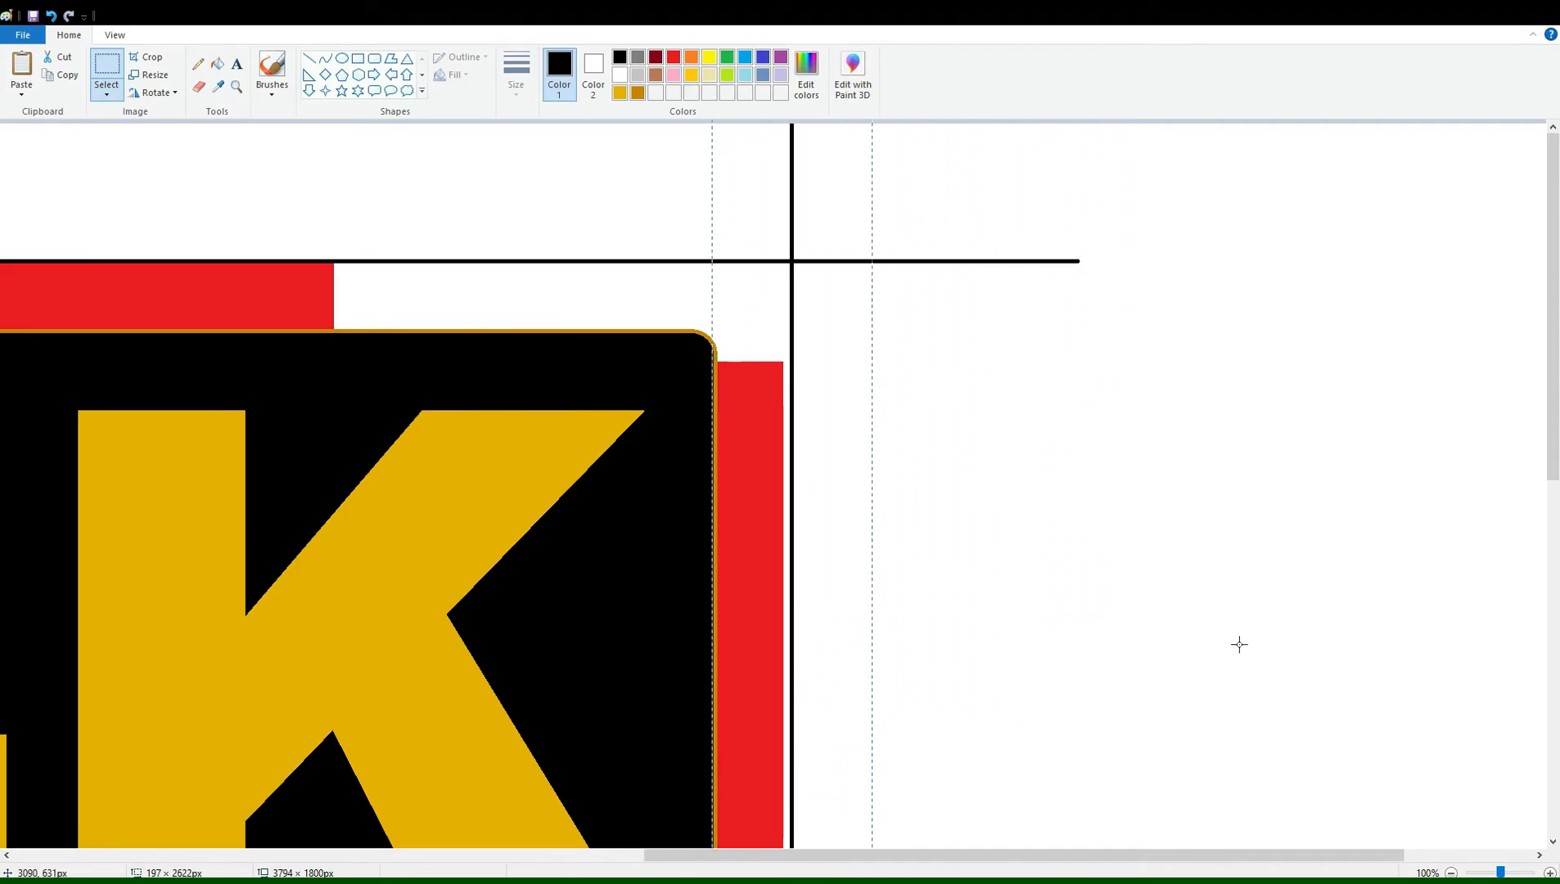
left_click(1239, 644)
Trim the black lines projecting past the border's upper-left corner and fill the red bar above the frame white.
scroll(1239, 644, "down", 1)
scroll(447, 842, "up", 2)
left_click_drag(360, 854, 580, 855)
left_click(199, 87)
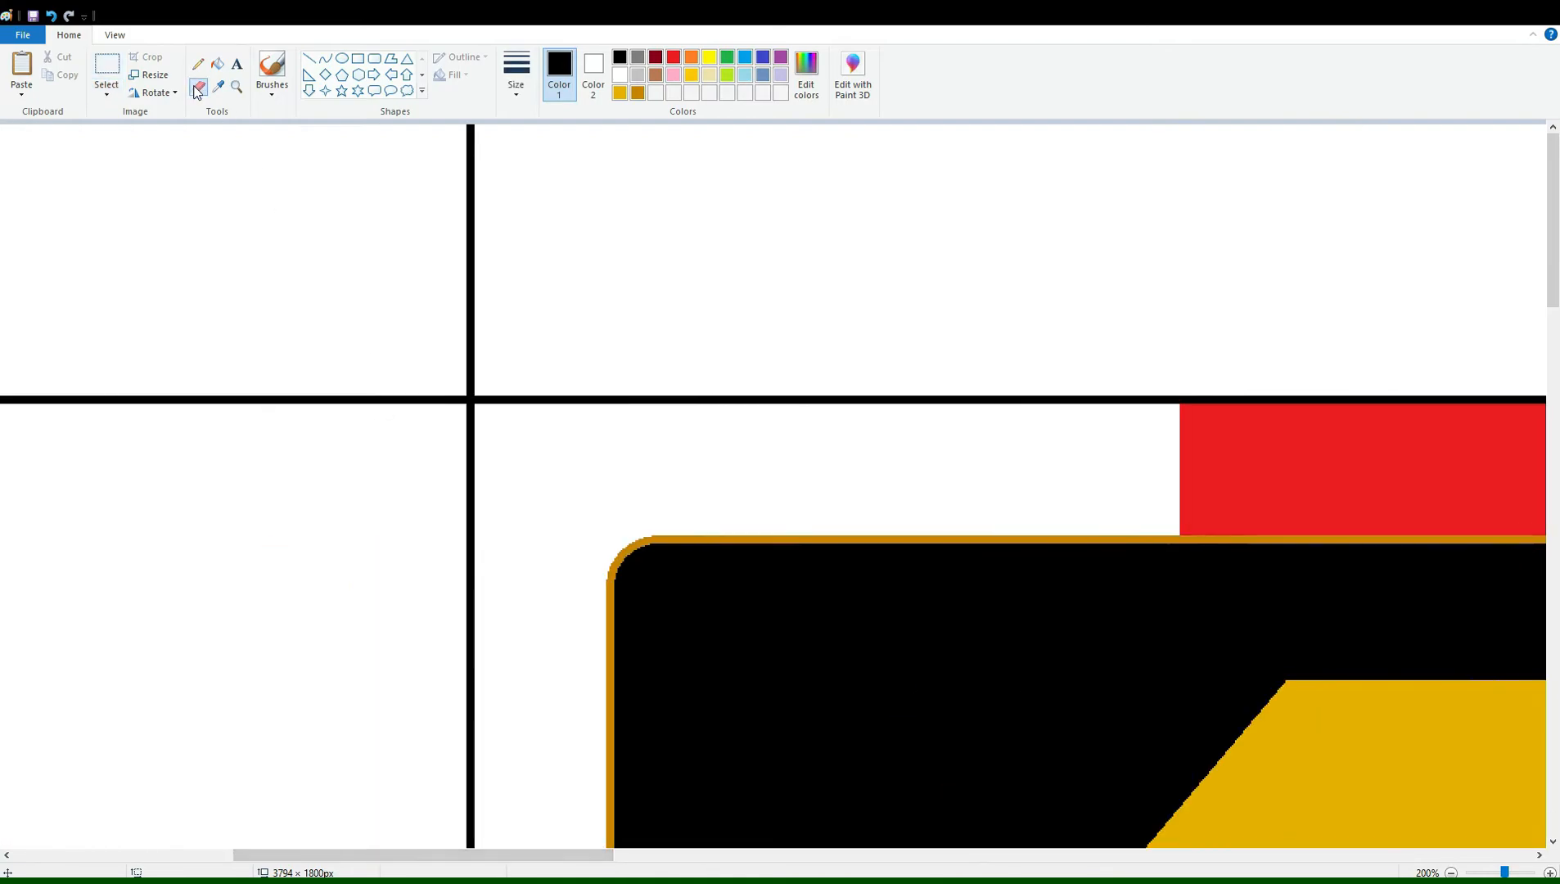
left_click(472, 305)
left_click(430, 400)
left_click(1256, 449)
Trim the black lines projecting past the border's upper-right corner and fill the red bar right of the frame white.
left_click_drag(501, 855, 1111, 854)
left_click(199, 86)
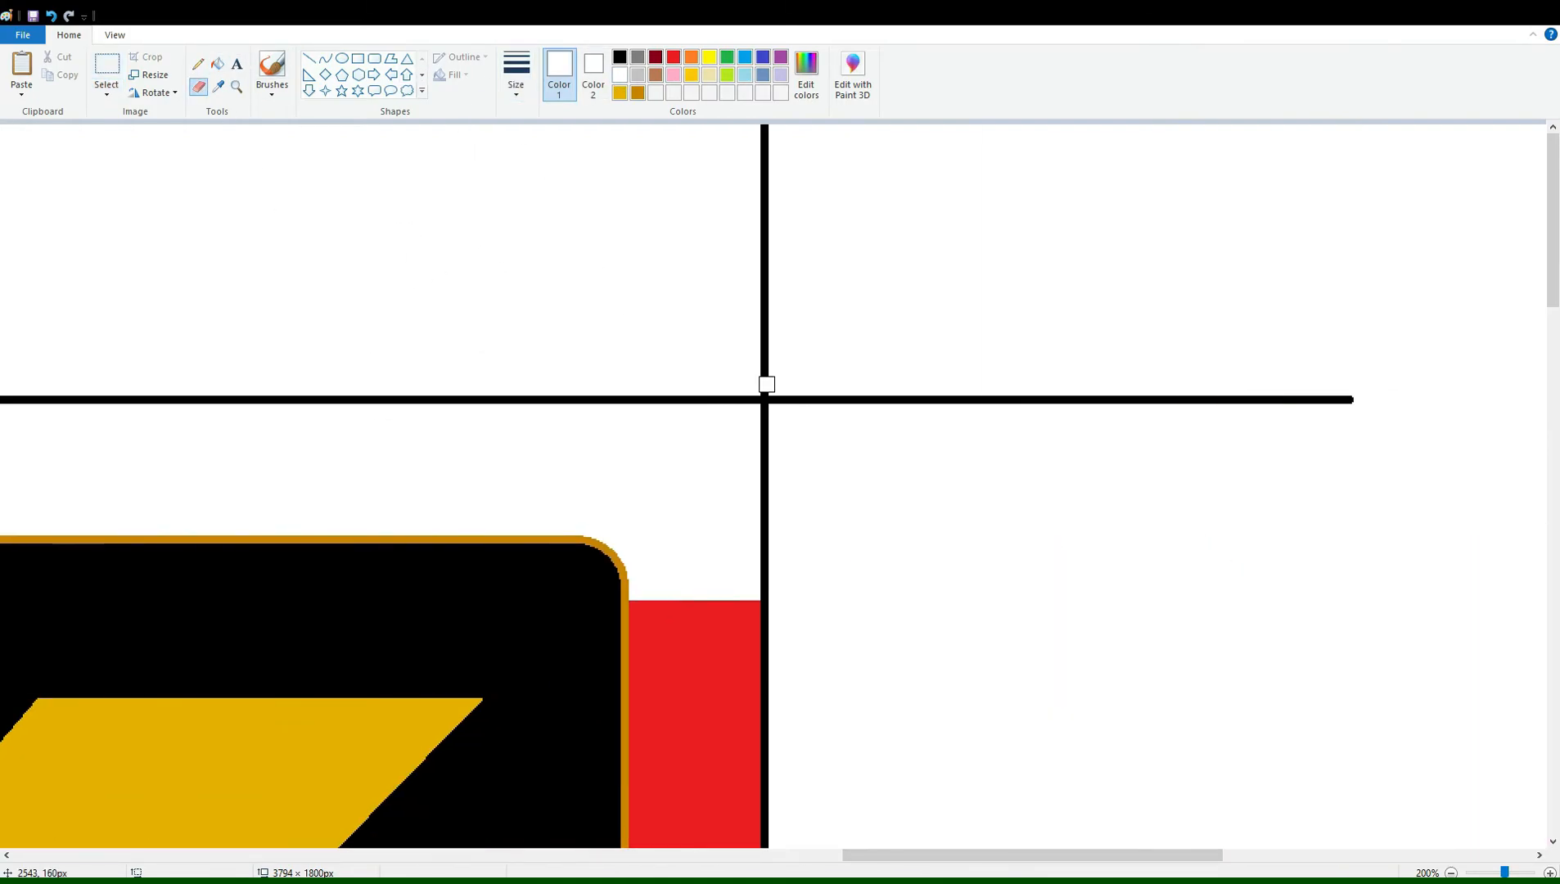
left_click(765, 347)
left_click(794, 400)
left_click(746, 616)
Trim the black lines projecting past the border's lower-right corner and remove the extra horizontal line below the border.
scroll(758, 586, "down", 10)
left_click(198, 86)
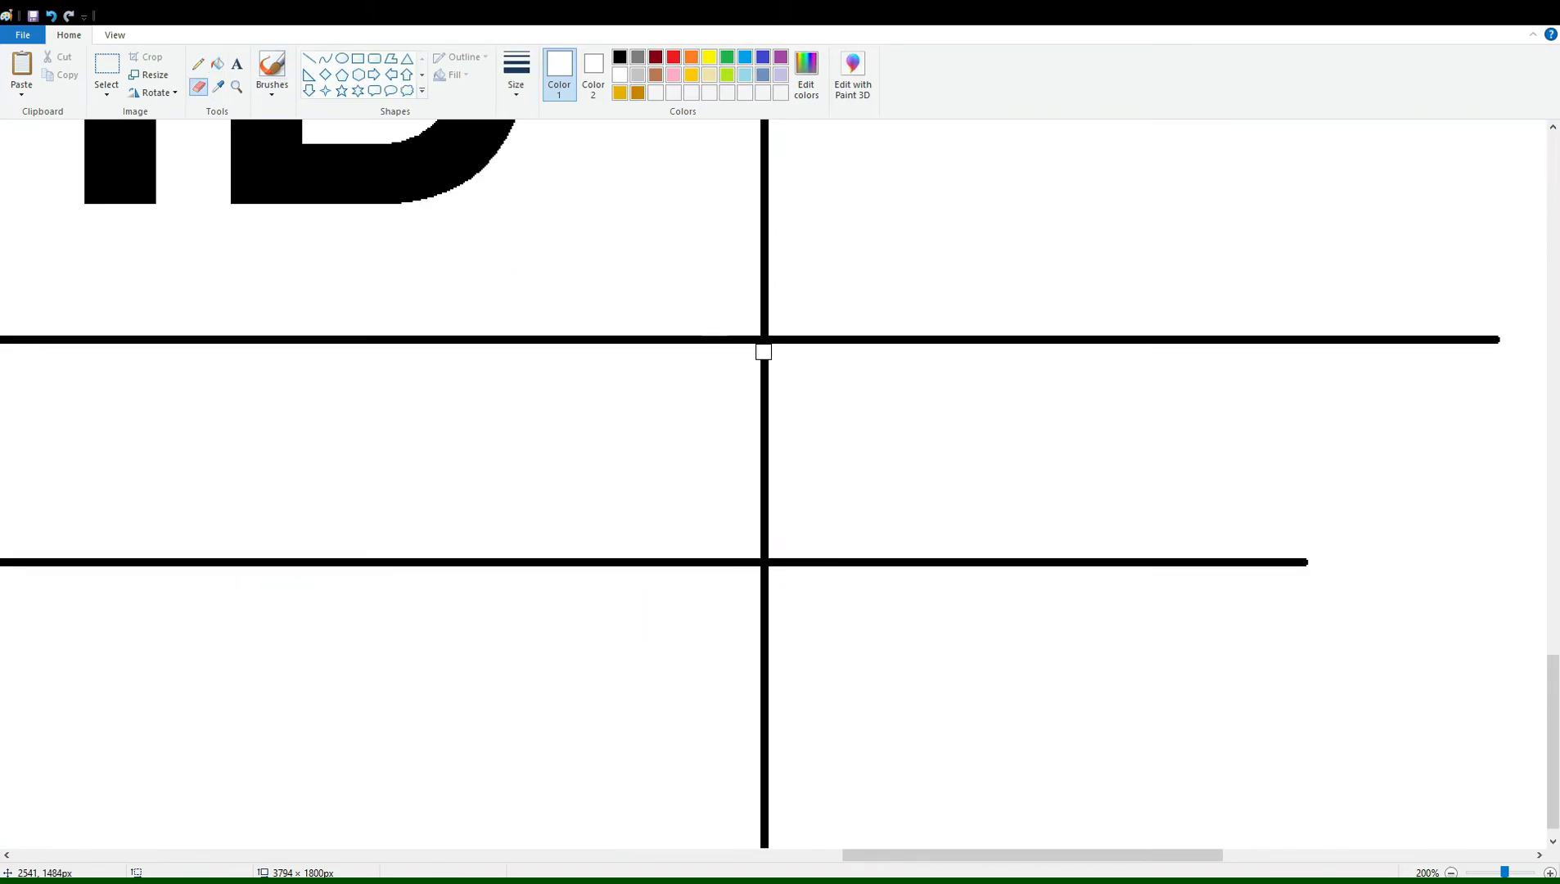
left_click_drag(874, 855, 895, 830)
left_click(749, 338)
left_click(720, 562)
Clear the red bar below ULTRAHD and trim the black lines projecting past the border's lower-left corner.
left_click_drag(1021, 854, 415, 855)
left_click(1081, 292)
left_click(199, 87)
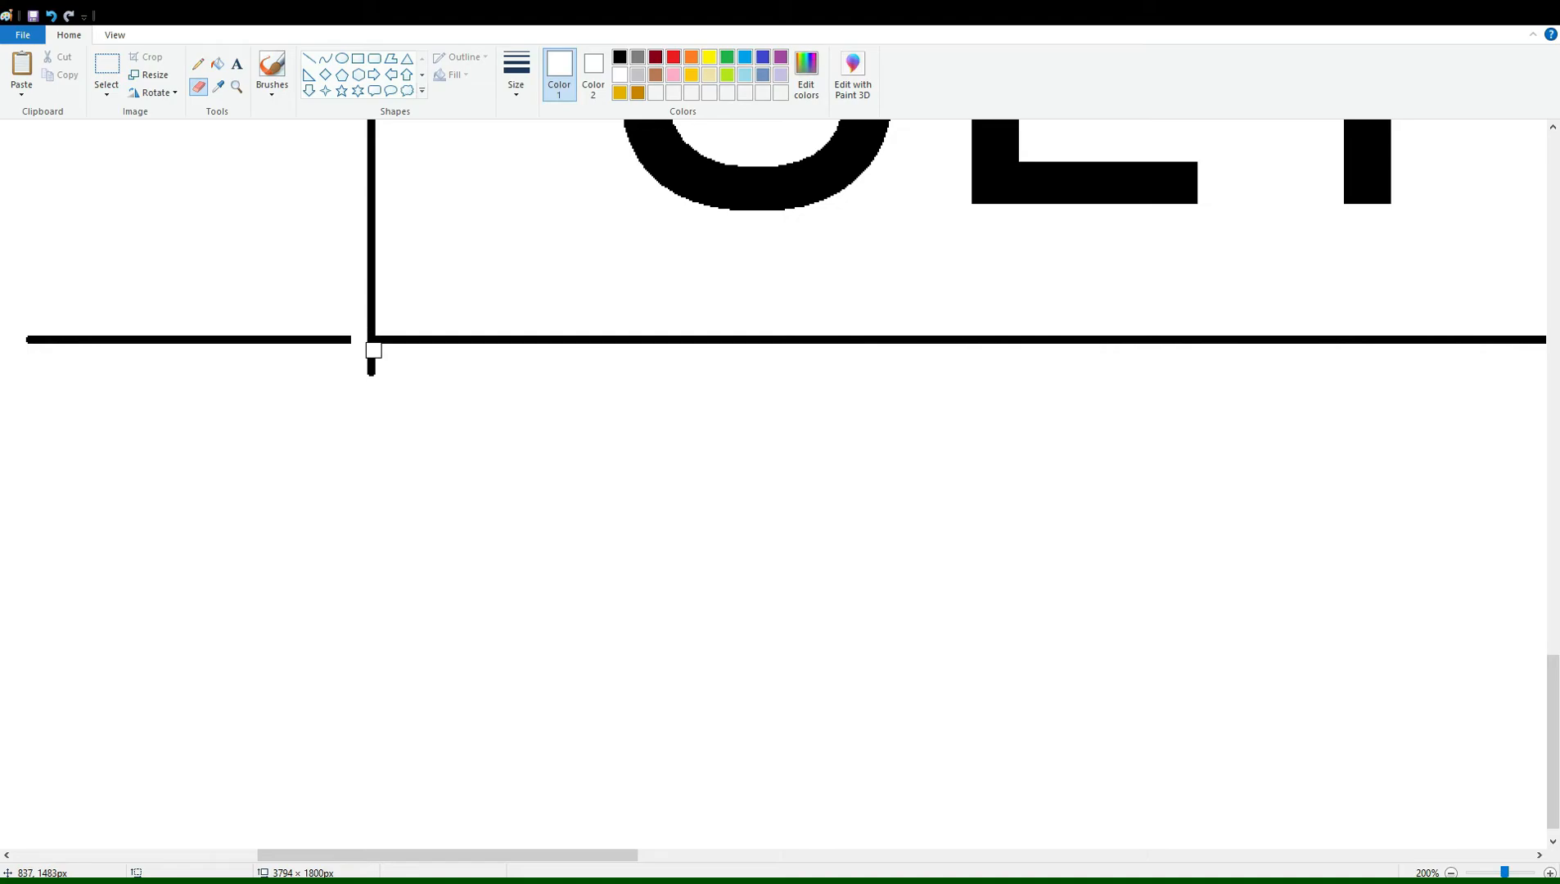
left_click(323, 339)
left_click(371, 370)
Fill the red bar left of the frame and the leftover outside the border with white.
left_click(1451, 873)
left_click(1451, 873)
left_click(360, 401)
left_click(205, 384)
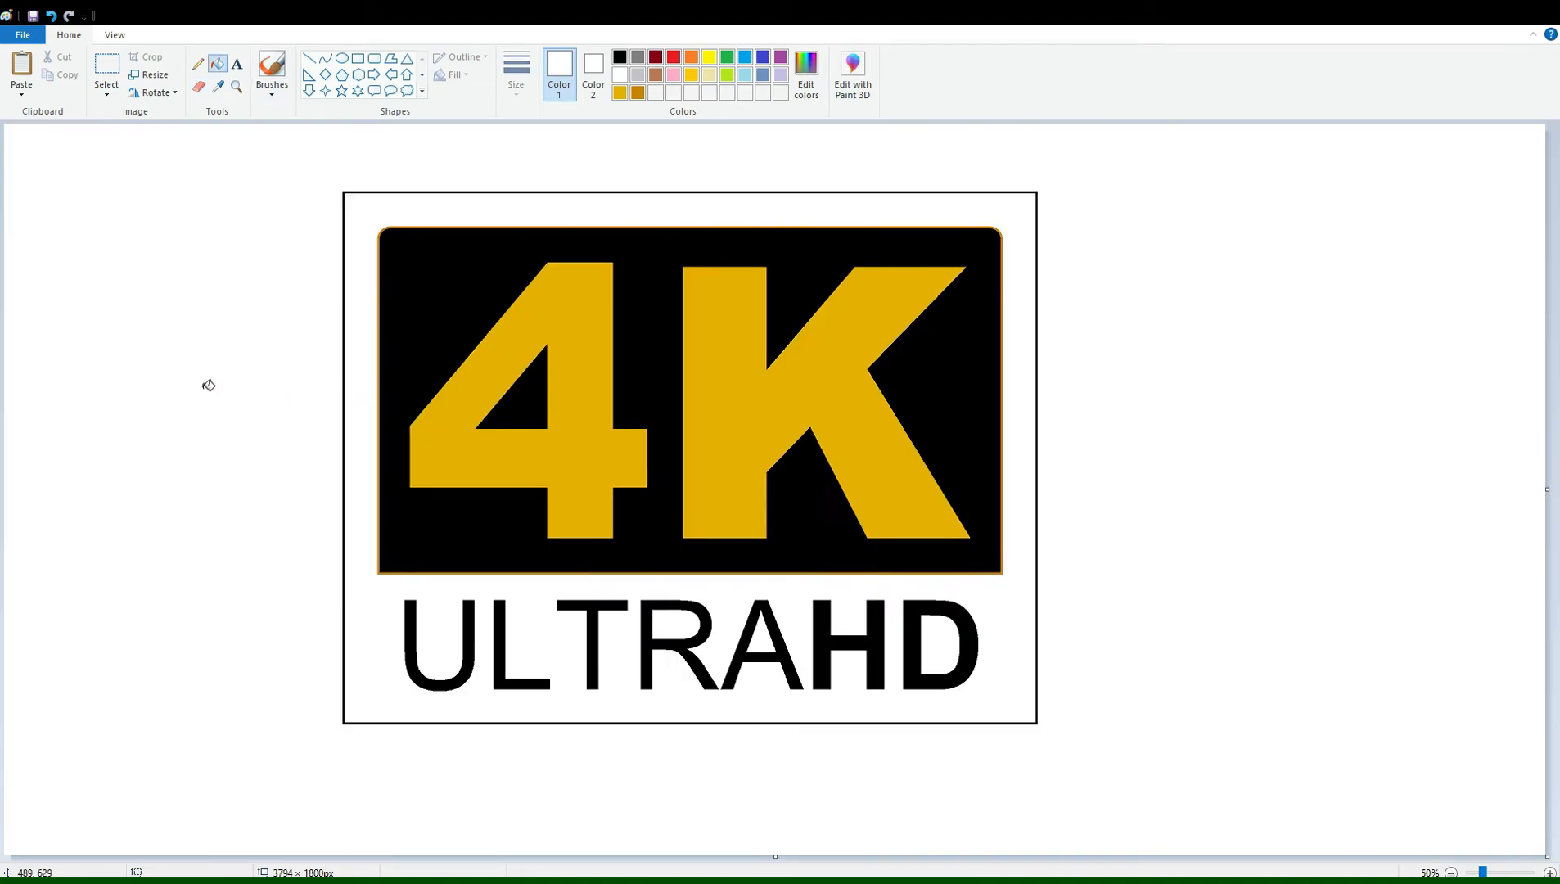
Cut the whole bordered logo from the canvas and mark the middle of the canvas's lower edge with a pencil dot.
left_click(107, 64)
left_click_drag(343, 190, 1046, 732)
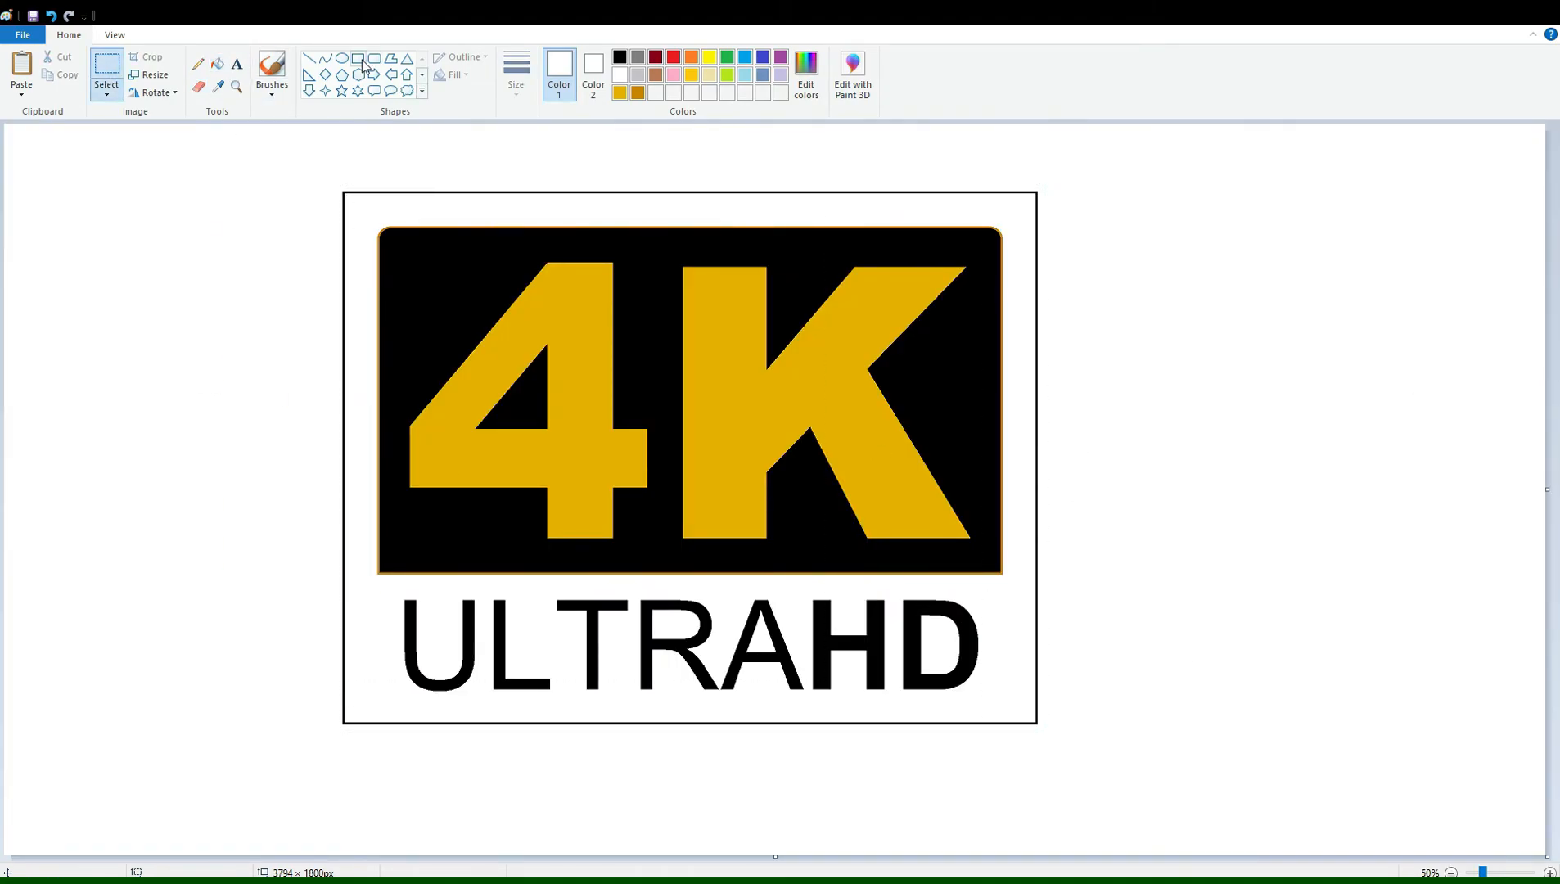
key("Delete")
left_click(197, 64)
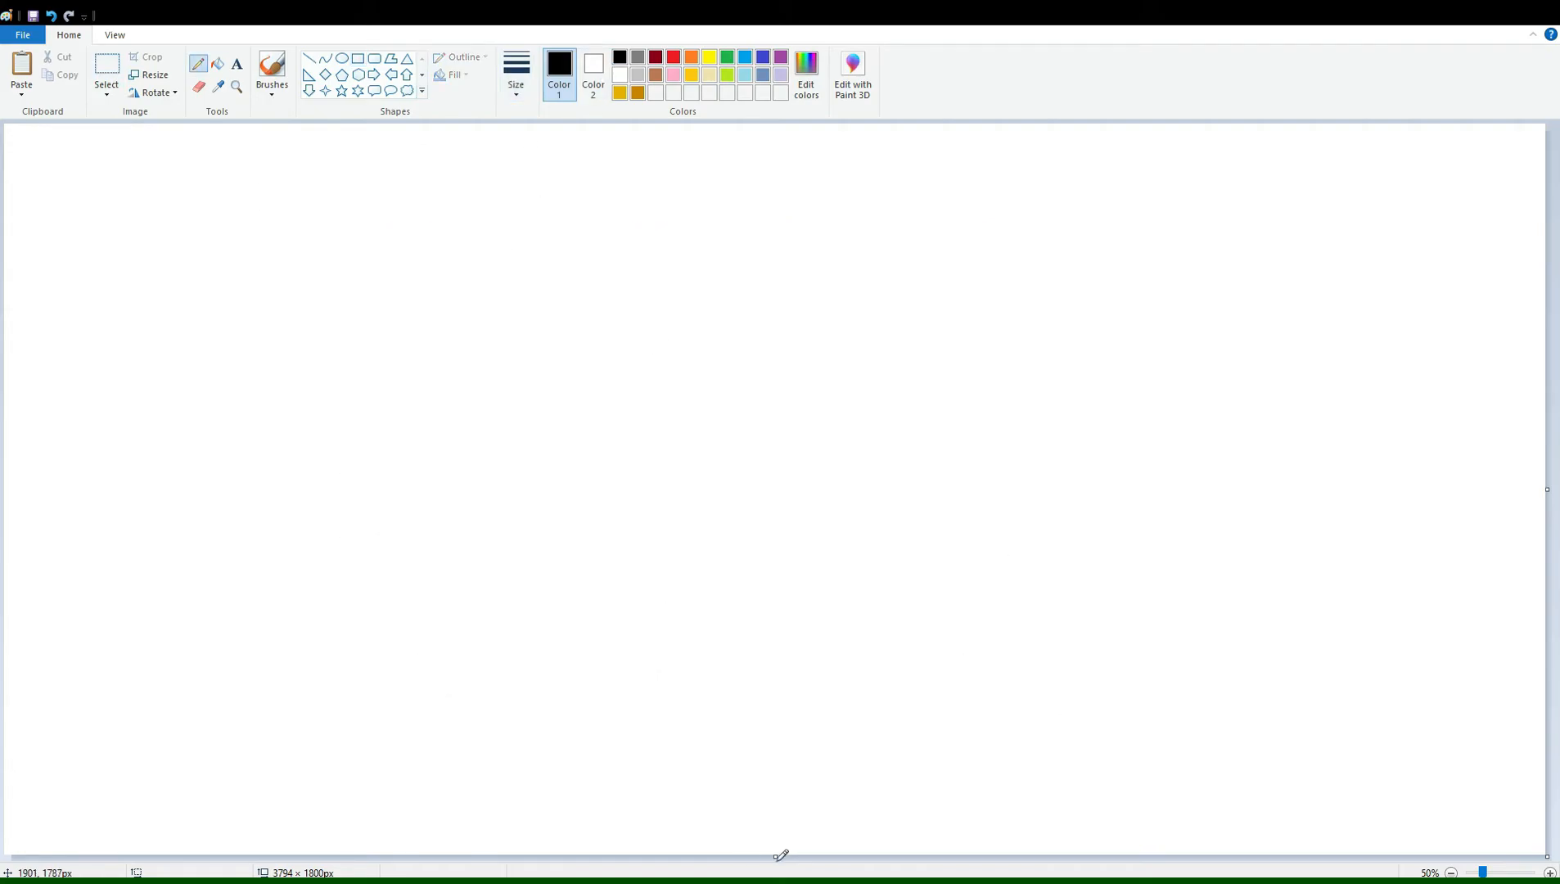
Paste the logo back, centre it on the canvas using the dot as a guide, and erase the dot.
key("ctrl+v")
left_click_drag(762, 577, 1176, 724)
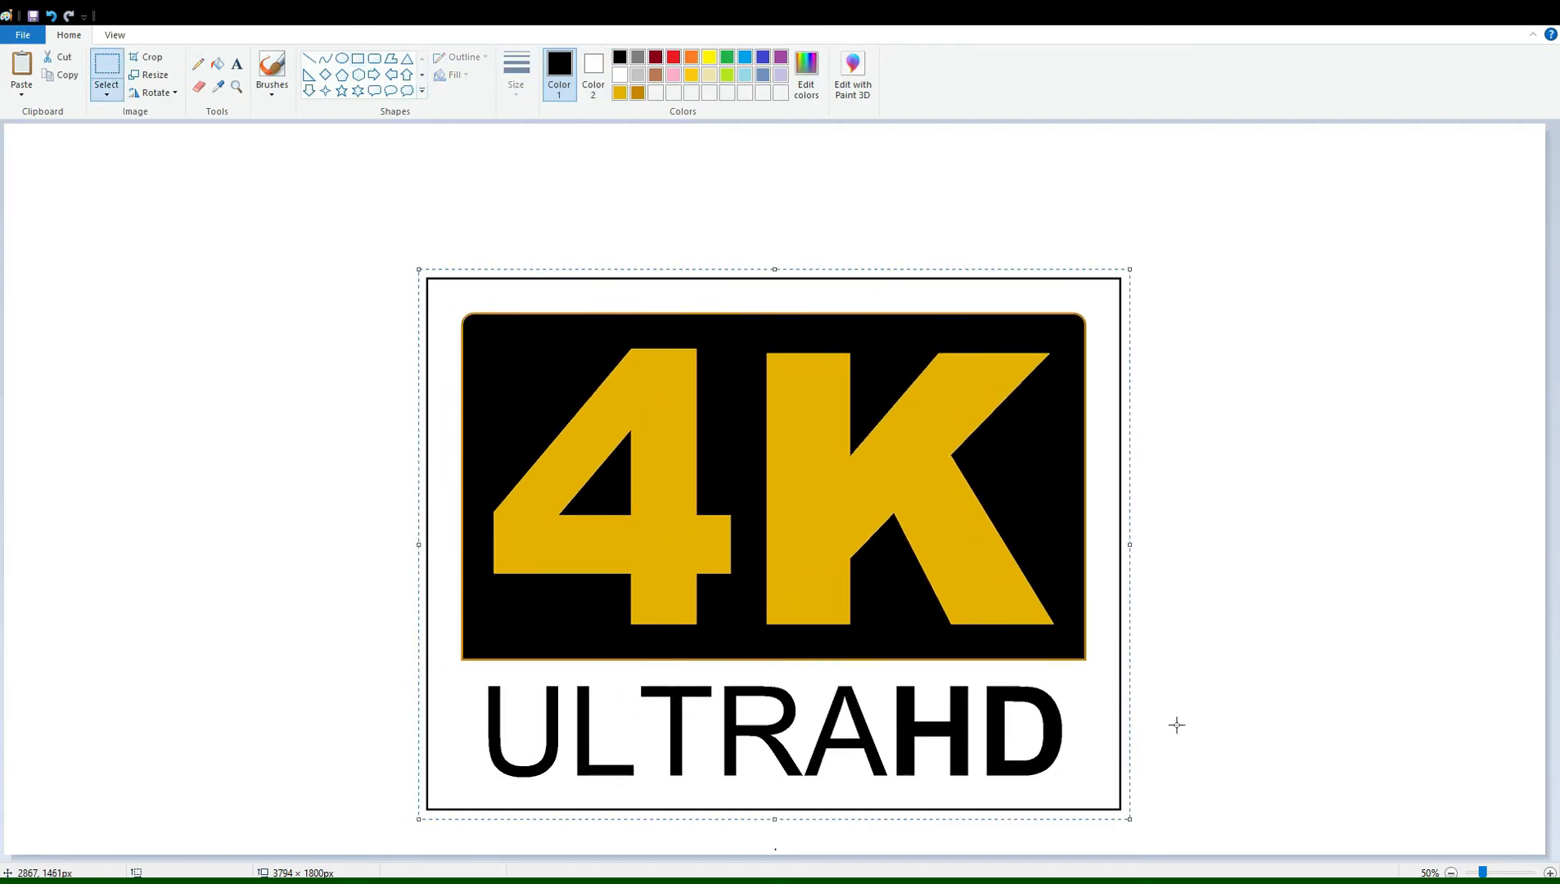
key("Up")
key("Up")
key("Up")
key("Up")
key("Up")
key("Up")
key("Up")
key("Up")
key("Up")
key("Up")
key("Up")
key("Up")
key("Up")
key("Up")
key("Up")
key("Up")
key("Up")
key("Up")
key("Up")
key("Up")
left_click(1176, 725)
left_click(198, 87)
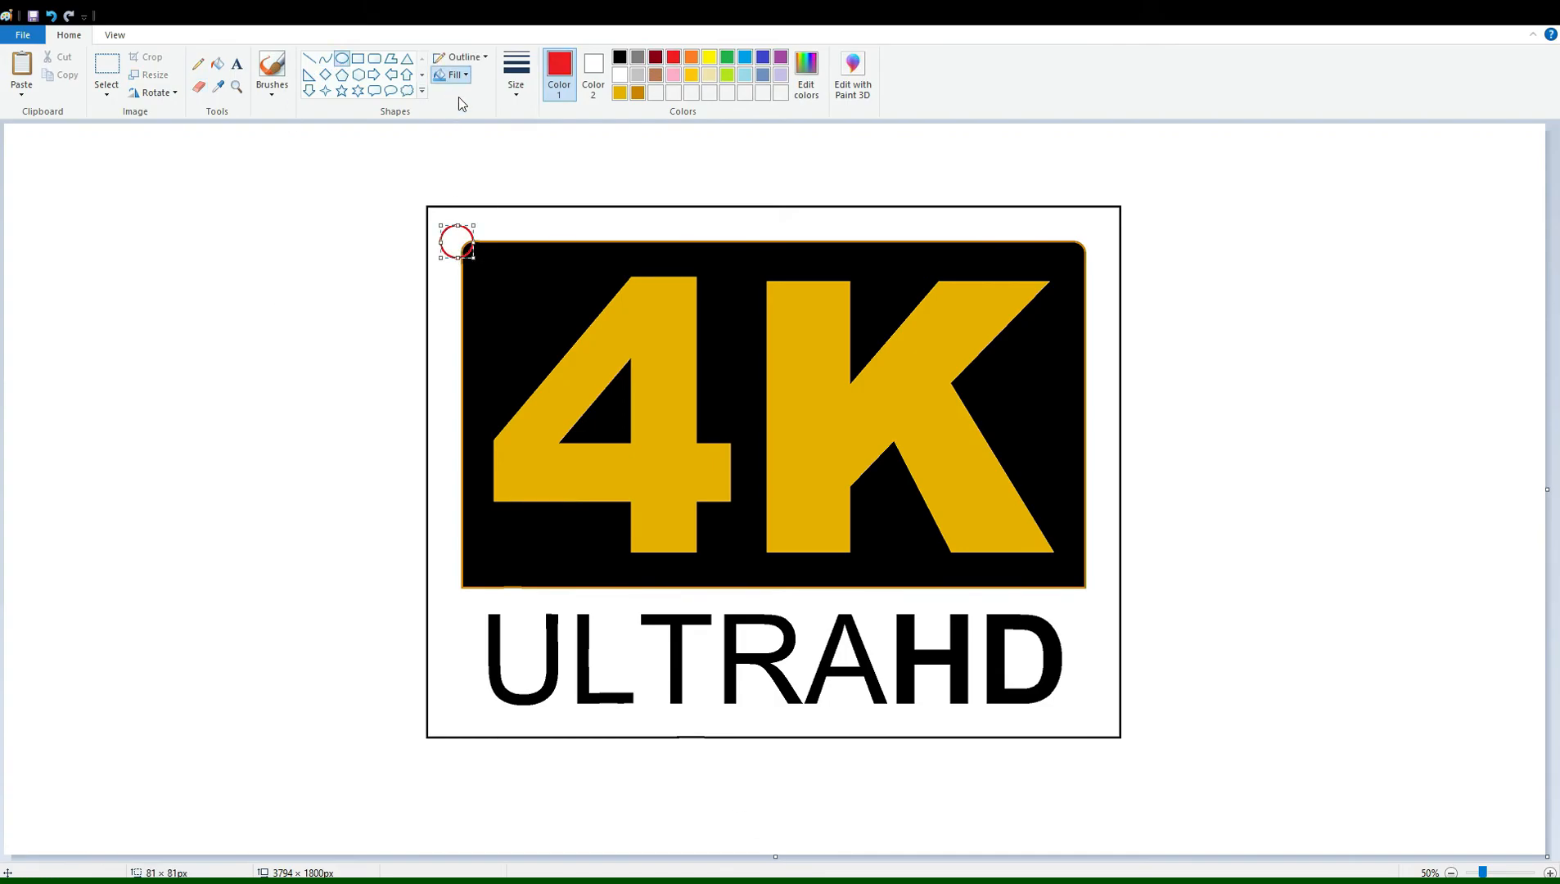
Copy the small red circle and fit the pasted copy into the outer border's upper-left corner, touching both lines.
left_click(106, 74)
left_click_drag(270, 185, 371, 274)
left_click(1549, 873)
left_click(1549, 873)
left_click_drag(374, 855, 668, 867)
key("ctrl+v")
key("Right")
key("Right")
key("Right")
key("Right")
key("Right")
key("Right")
key("Right")
key("Right")
key("Right")
key("Right")
key("Right")
key("Right")
key("Right")
key("Right")
key("Right")
key("Right")
key("Right")
key("Right")
key("Right")
key("Right")
key("Down")
key("Down")
key("Down")
key("Down")
key("Down")
key("Down")
key("Down")
key("Down")
key("Down")
key("Down")
key("Down")
key("Down")
key("Down")
key("Down")
key("Down")
key("Down")
key("Down")
key("Down")
key("Down")
key("Down")
key("Up")
key("Up")
key("Up")
key("Up")
key("Up")
key("Left")
key("Left")
key("Left")
key("Left")
key("Left")
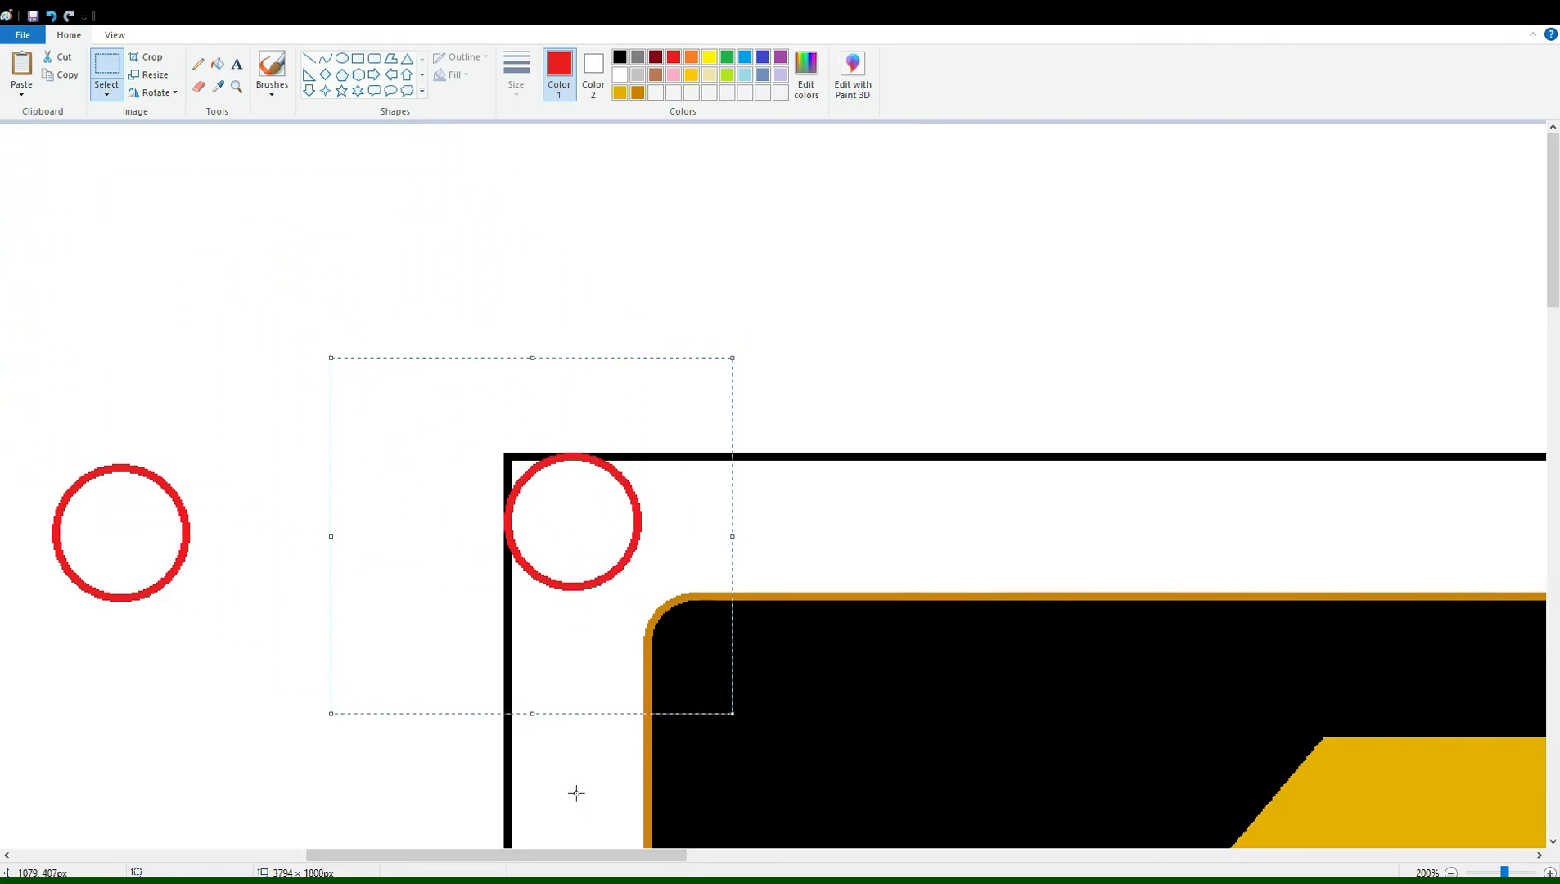
Separate the corner arc from the circle with white cuts, and fill the rest, the spare circle and the square corner white.
left_click(308, 58)
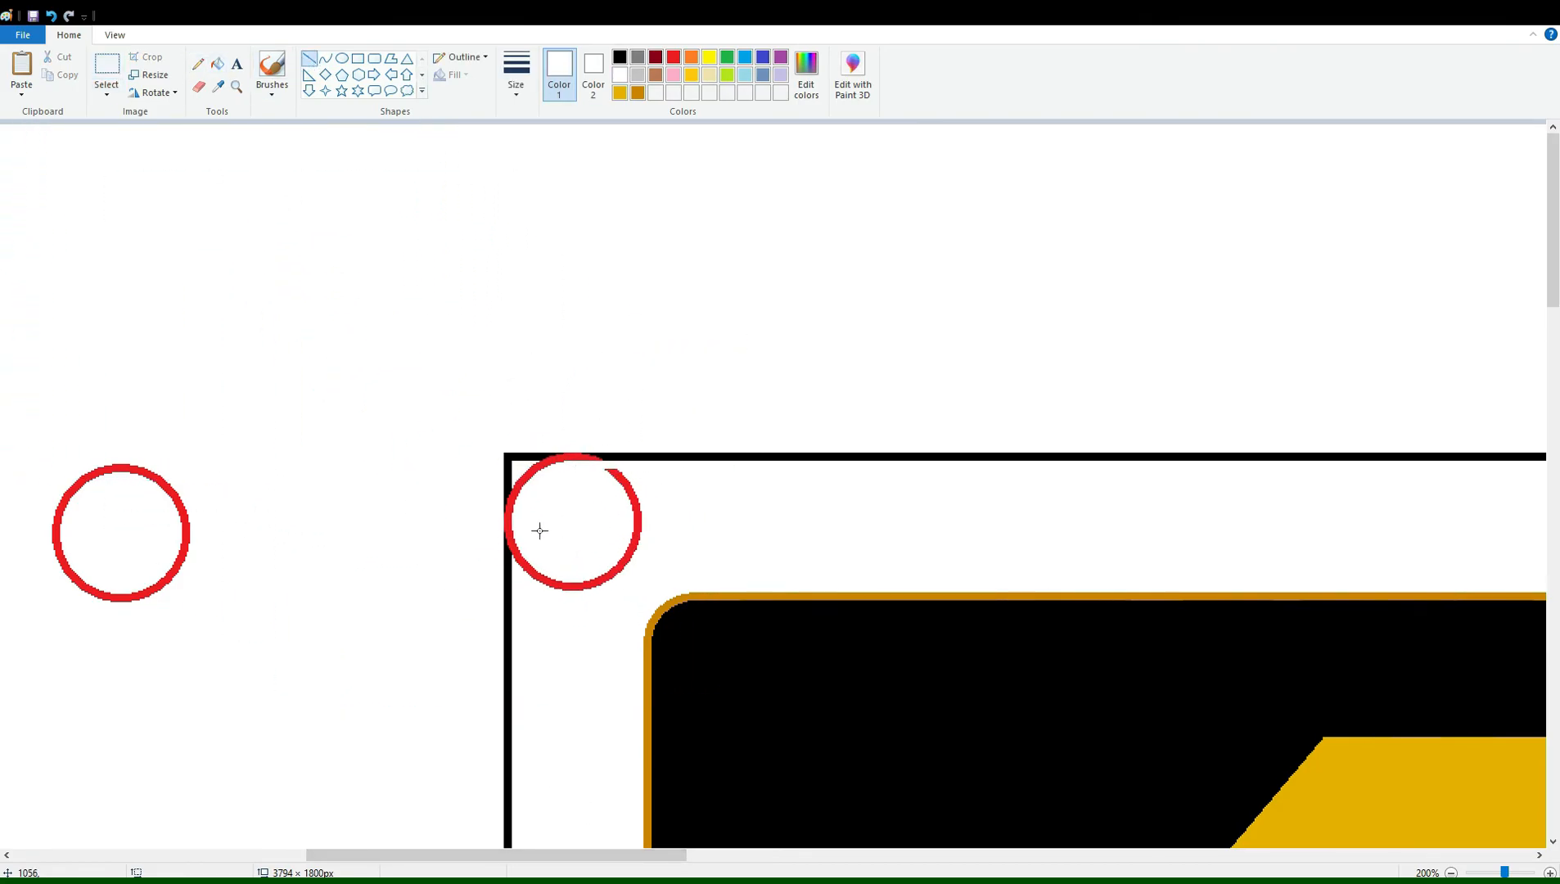
left_click(217, 64)
left_click(169, 488)
left_click(534, 573)
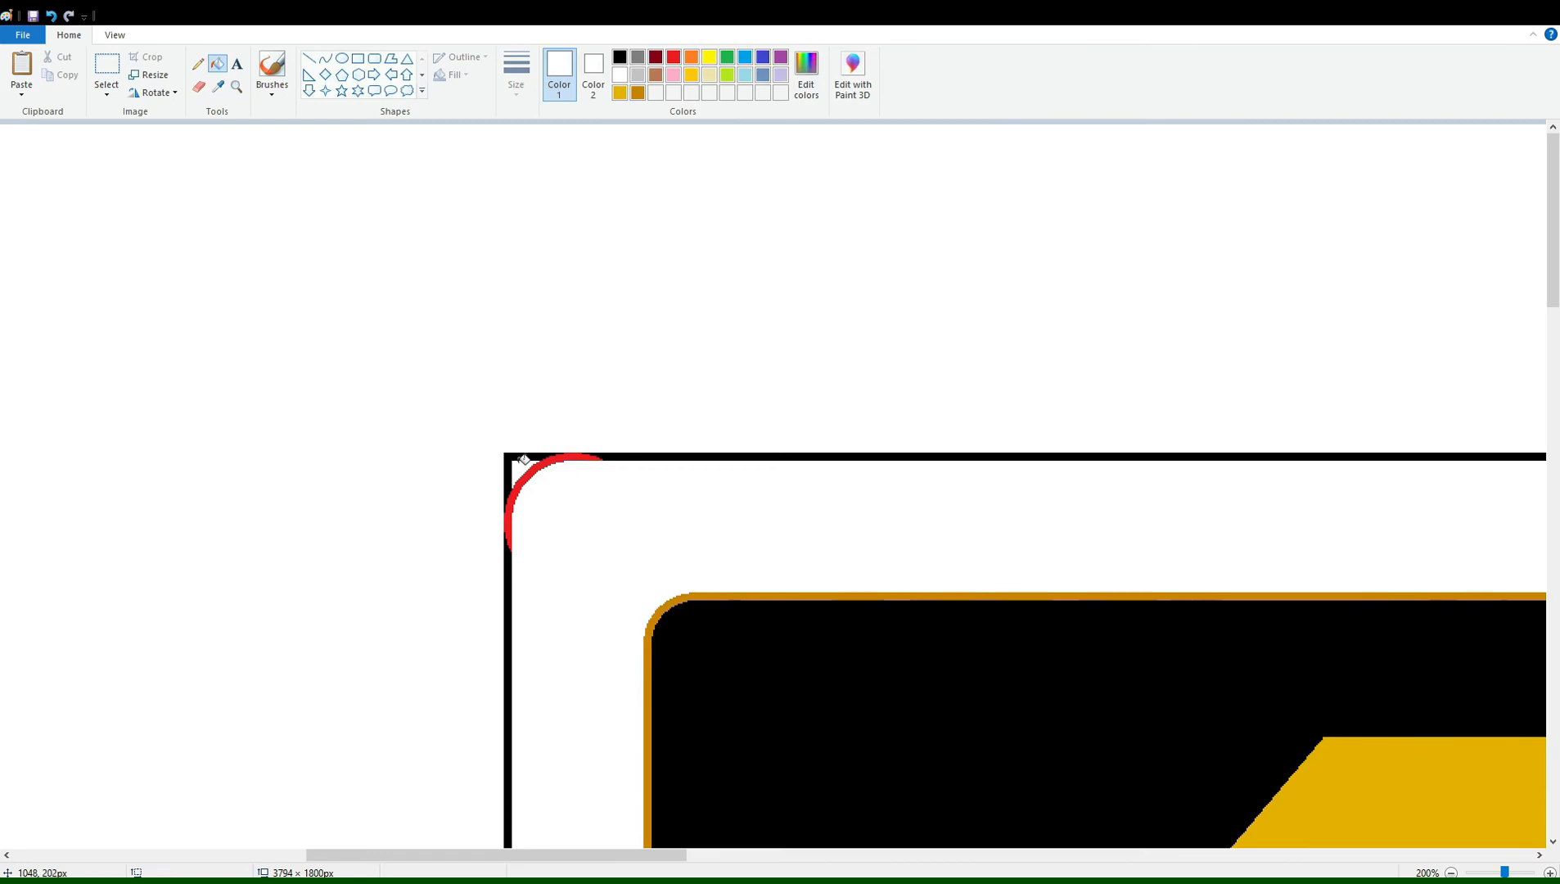
left_click(510, 457)
Copy the rounded red corner piece and fill the original upper-left arc black.
left_click(107, 70)
left_click_drag(410, 361, 668, 576)
left_click(218, 64)
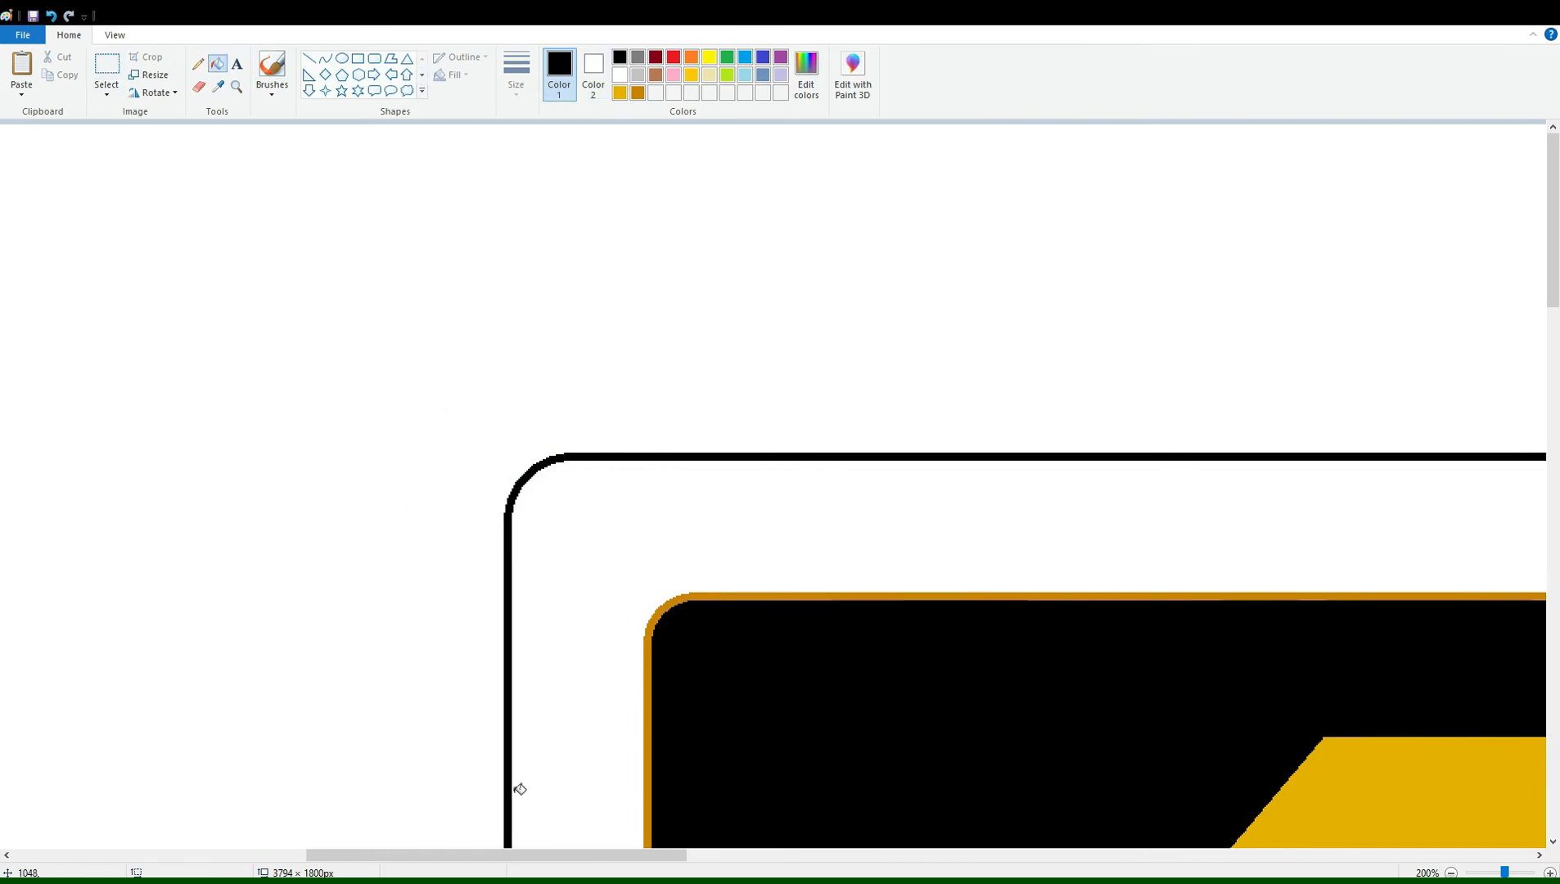
Paste the rounded red corner, flip it horizontally and align it with the outer border's upper-right corner.
left_click_drag(510, 856, 1107, 868)
key("ctrl+v")
left_click(162, 93)
left_click(166, 189)
left_click_drag(117, 251, 804, 508)
key("Up")
key("Up")
key("Up")
key("Up")
key("Up")
key("Up")
key("Up")
key("Up")
key("Up")
key("Up")
key("Up")
key("Up")
Fill the square remnant at the upper-right corner white and the red arc black.
left_click(218, 64)
left_click(620, 75)
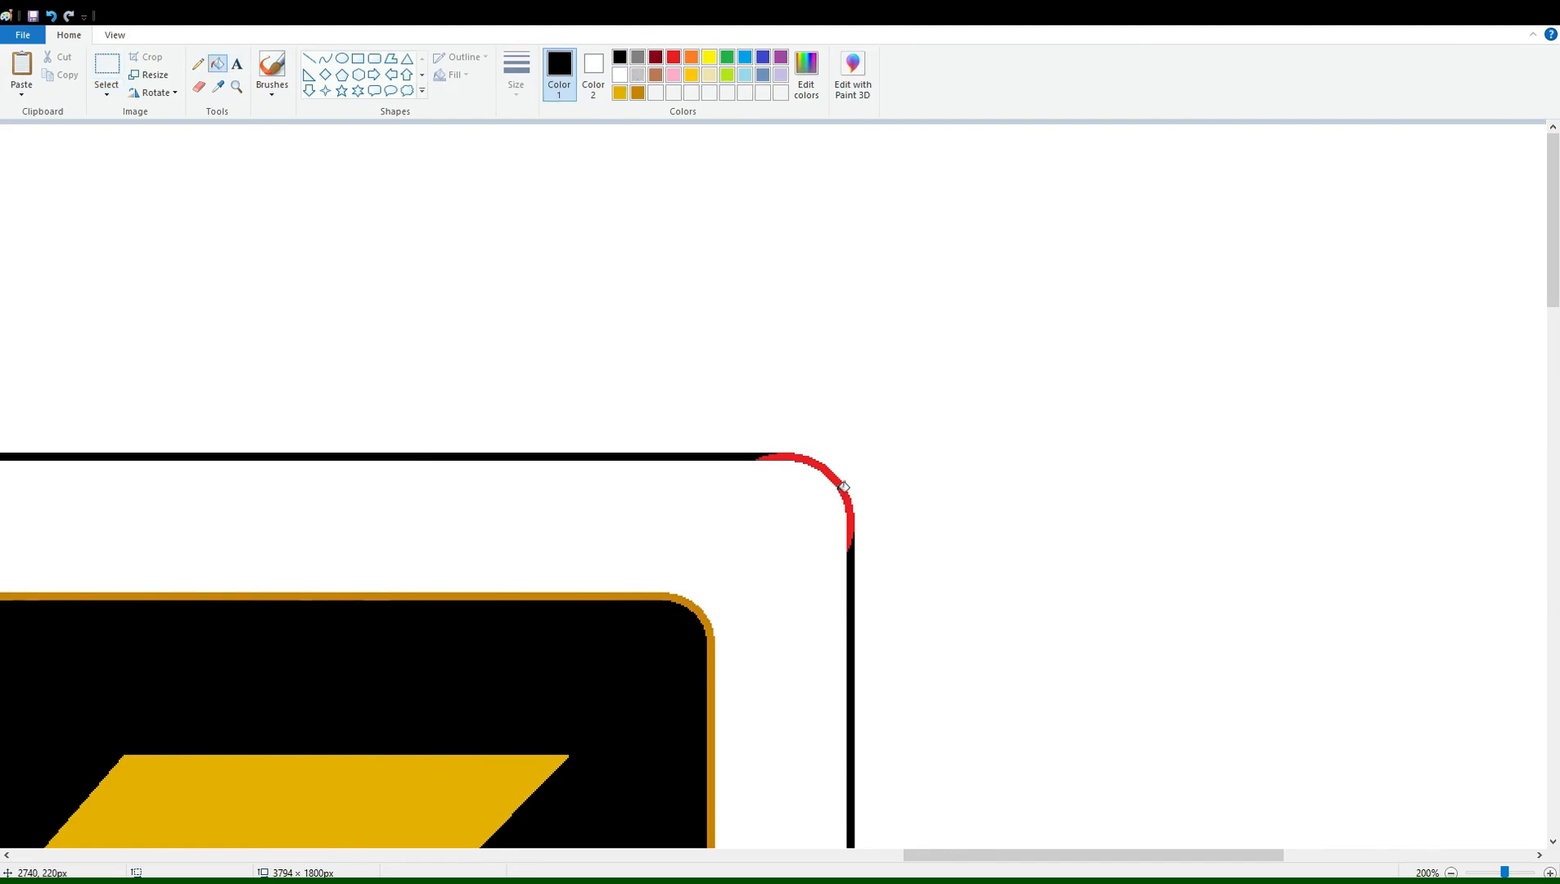
left_click(821, 466)
Try filling the outer border with the dark gold custom colour, and undo the fill.
left_click(1450, 873)
left_click(1450, 873)
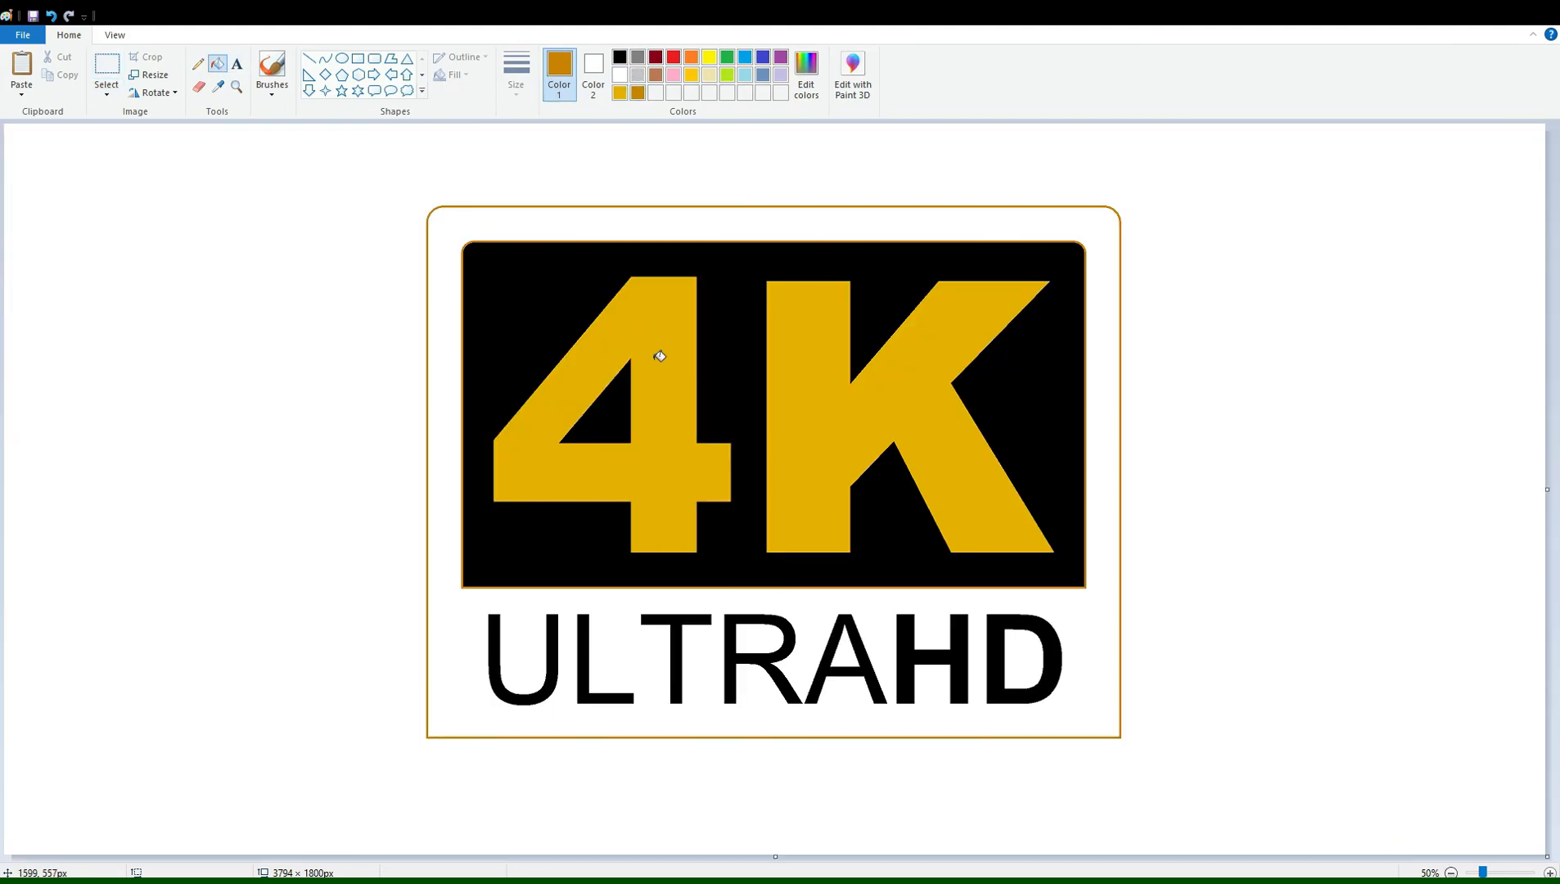
left_click(1549, 872)
left_click(1549, 873)
key("ctrl+z")
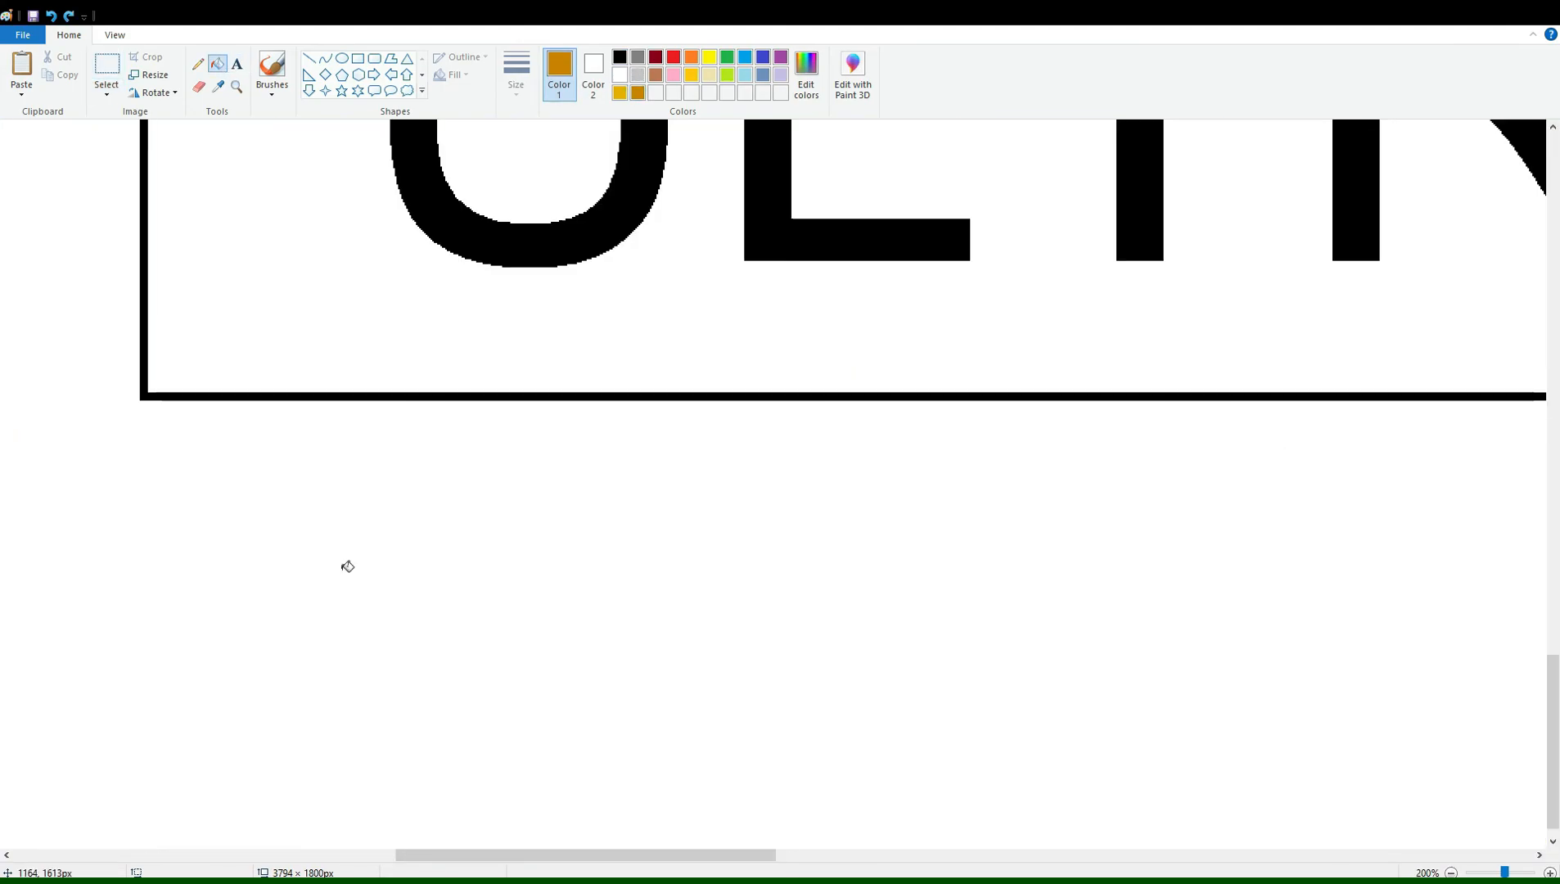
Paste the rounded red corner, flip it vertically and align it with the outer border's lower-left corner.
left_click(156, 92)
left_click(157, 169)
left_click_drag(169, 231, 231, 385)
key("Left")
key("Left")
key("Left")
key("Left")
key("Left")
key("Left")
key("Left")
key("Left")
key("Left")
key("Left")
key("Left")
key("Left")
key("Left")
left_click(180, 603)
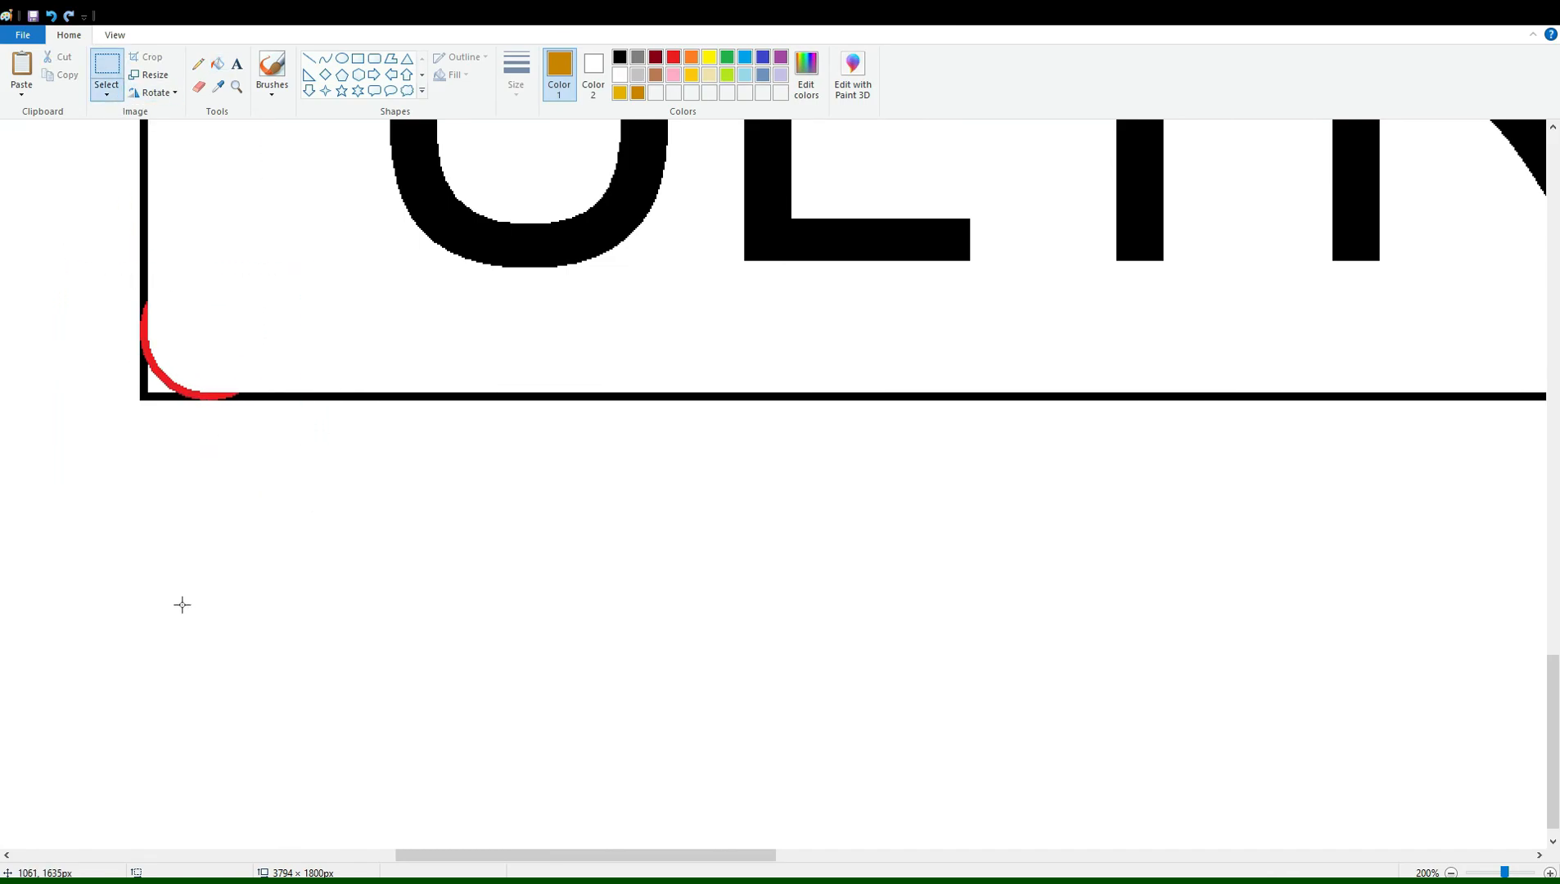
Fill the square remnant at the lower-left corner white and the red arc black.
left_click(218, 64)
left_click(620, 75)
left_click(144, 392)
left_click(619, 57)
left_click(196, 397)
Paste the rounded red corner, rotate it 180° and align it with the outer border's lower-right corner.
left_click_drag(564, 857, 1077, 866)
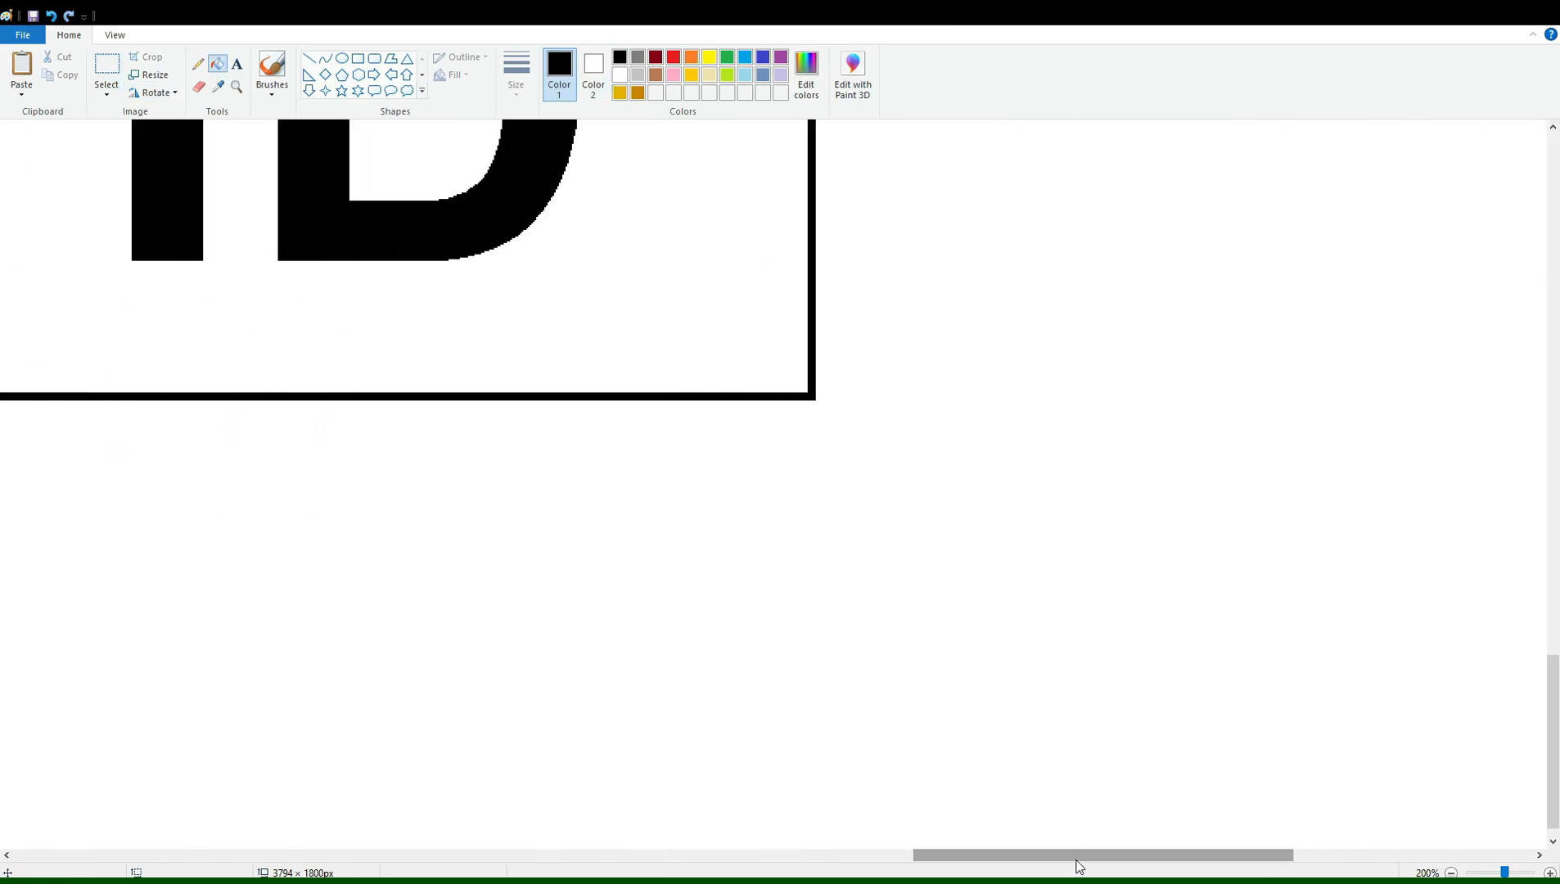
key("ctrl+v")
left_click(156, 93)
left_click(155, 151)
left_click_drag(151, 175, 795, 312)
key("Down")
key("Down")
key("Down")
key("Down")
key("Down")
key("Down")
key("Down")
key("Down")
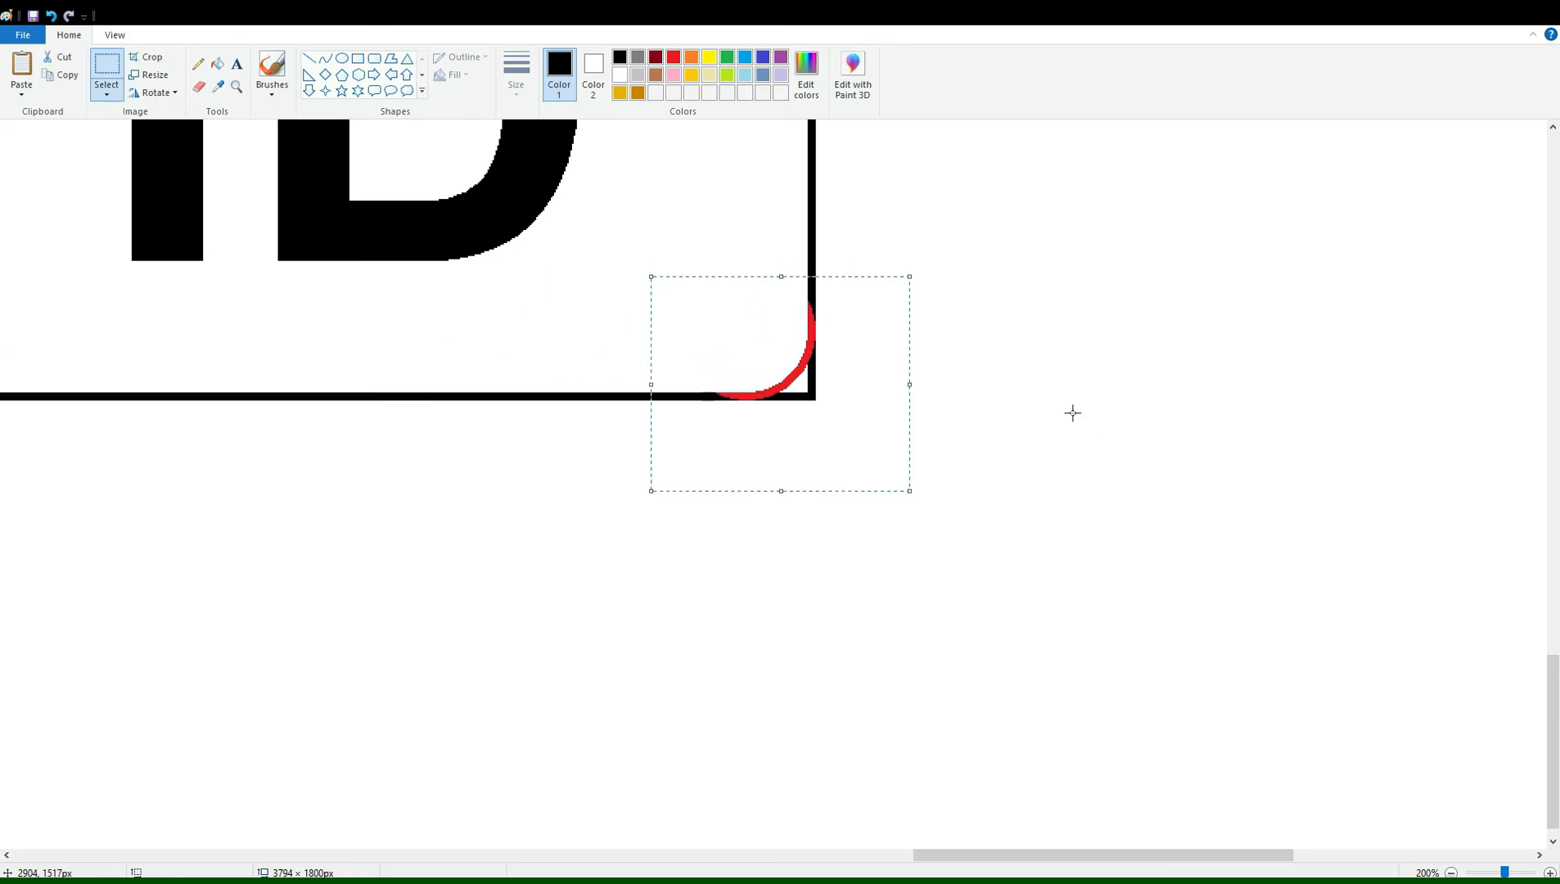
left_click(1073, 411)
Clear the square remnant at the lower-right corner and fill the whole rounded outer border with the dark gold custom colour.
left_click(218, 63)
left_click(637, 93)
left_click(790, 382)
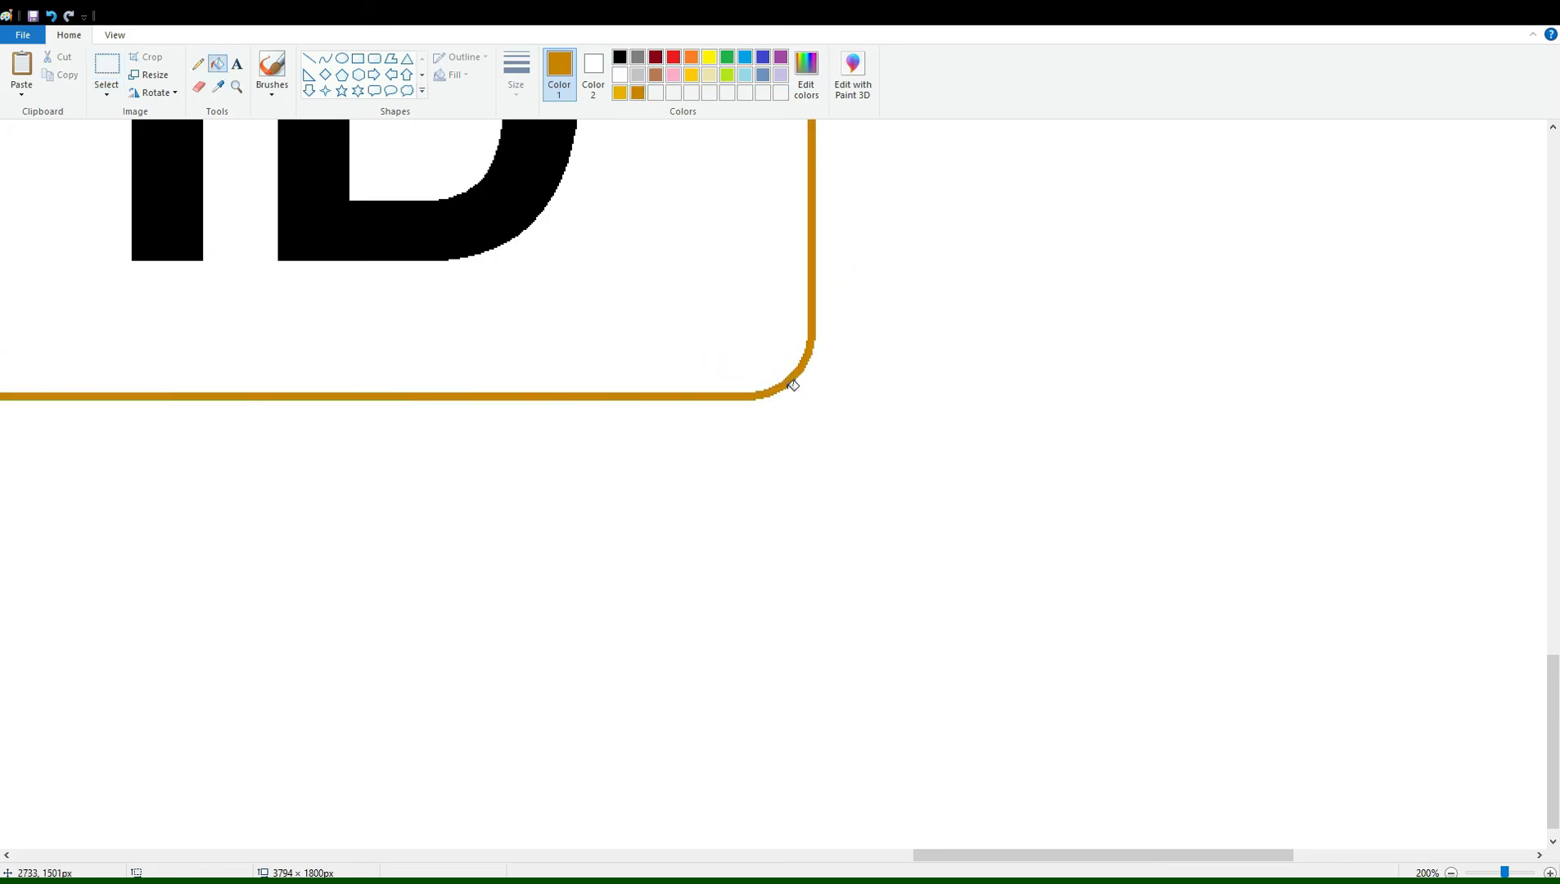
Fill the area inside the outer border and the enclosed spaces of the letters R, A and D with the lighter gold custom colour.
left_click(1451, 873)
left_click(1451, 874)
left_click(620, 93)
left_click(752, 643)
left_click(844, 659)
left_click(1023, 665)
left_click(457, 373)
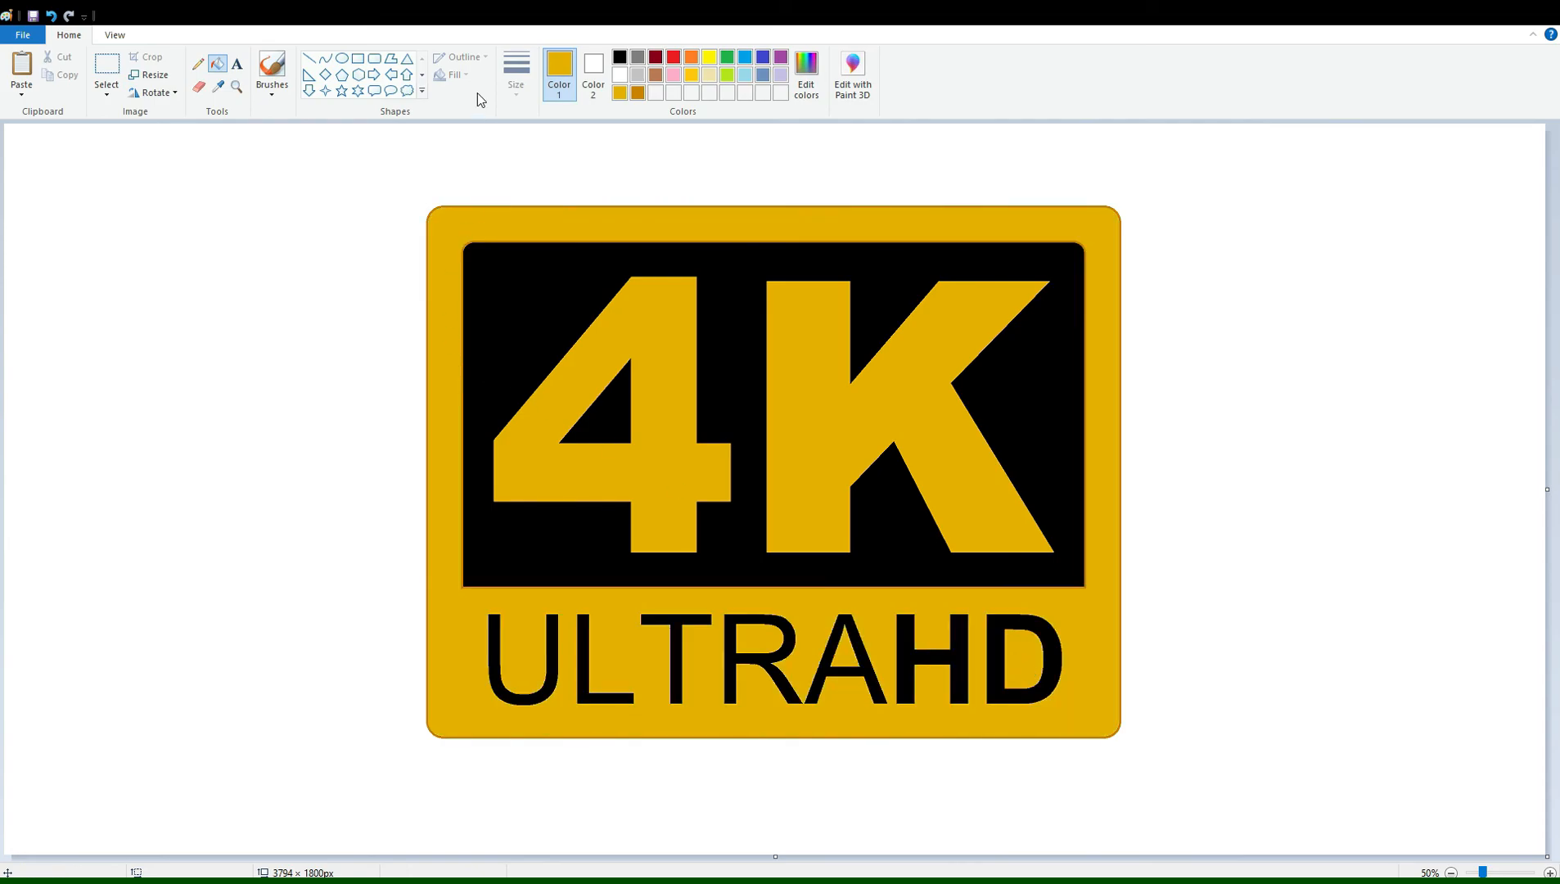